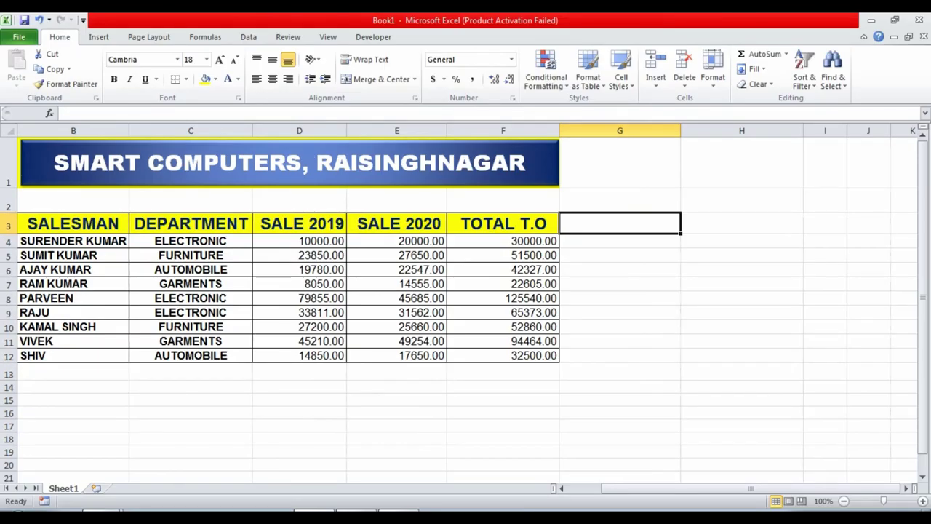
Select the 2019 sales in D4:D12 and AutoSum them, giving 262606.00 in D13
left_click(299, 371)
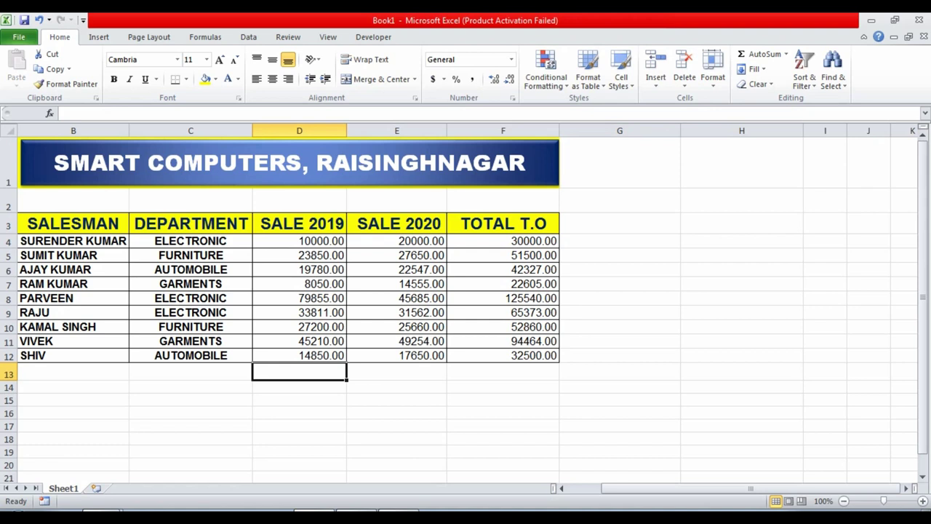
scroll(466, 306, "down", 1)
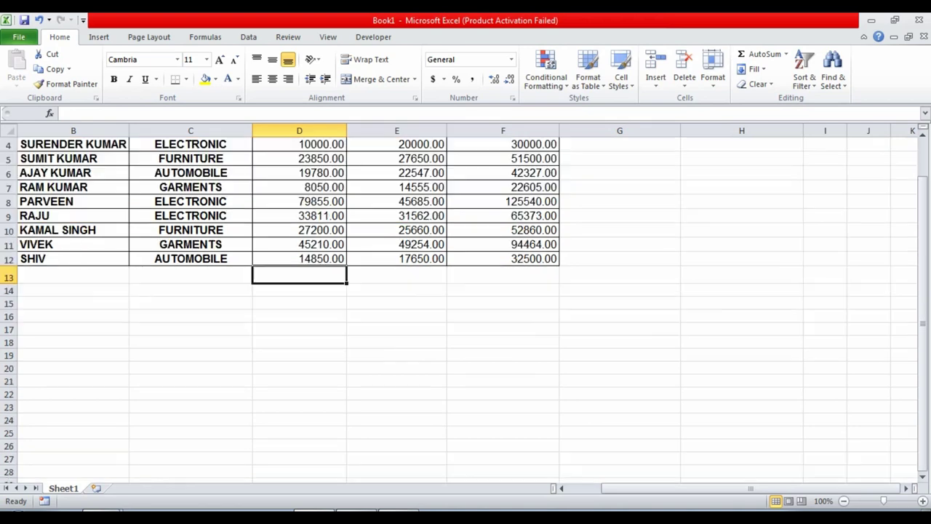
scroll(466, 305, "up", 1)
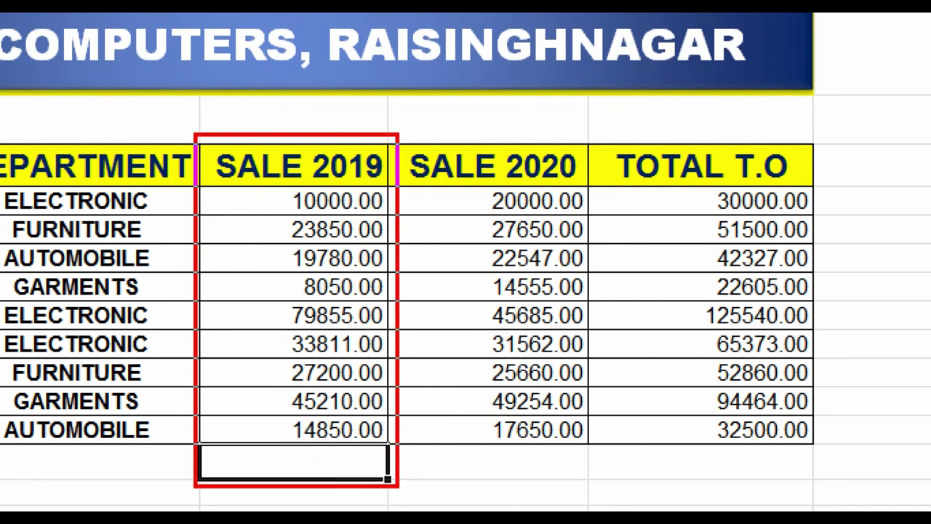
left_click_drag(198, 211, 354, 476)
left_click(298, 457)
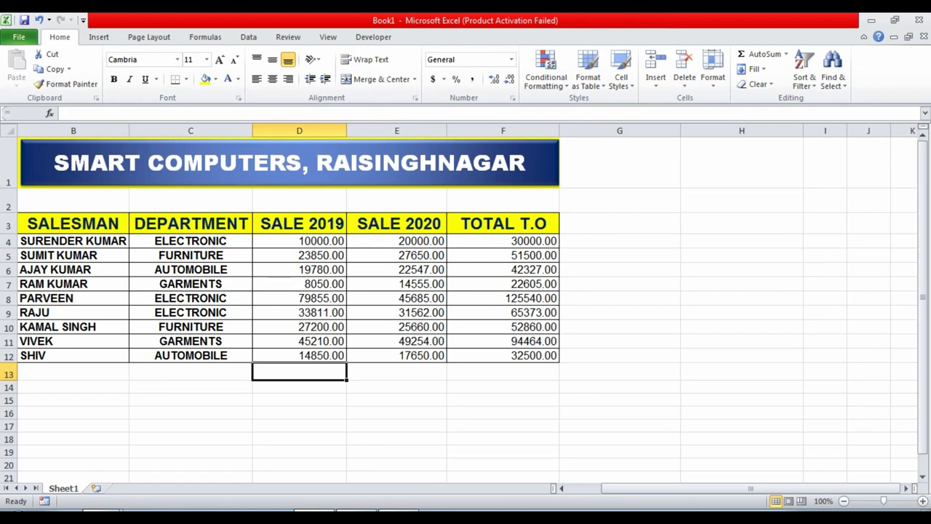
left_click(619, 371)
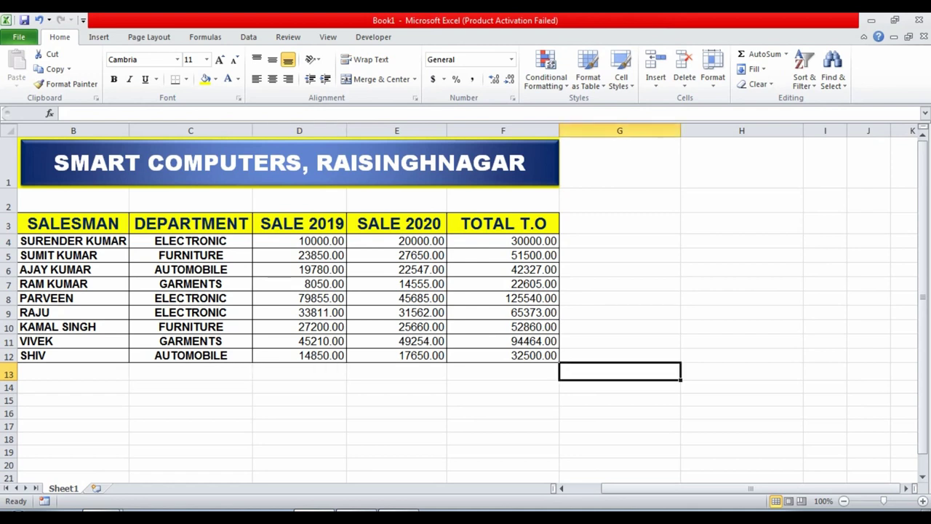
left_click_drag(320, 241, 342, 355)
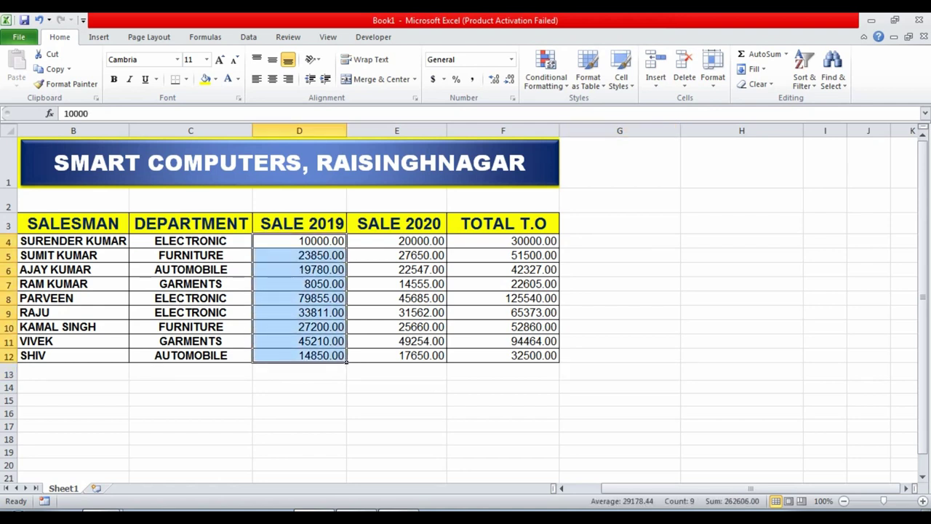
left_click(397, 387)
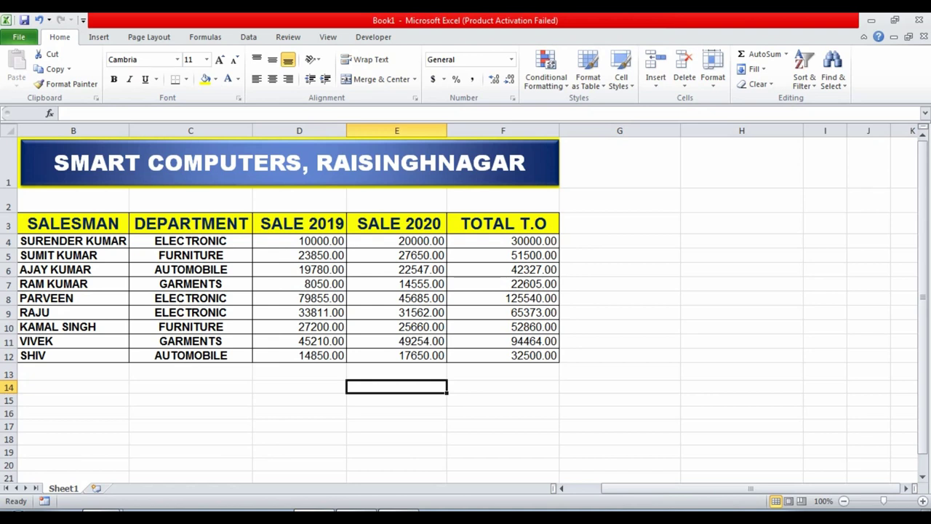
left_click(299, 241)
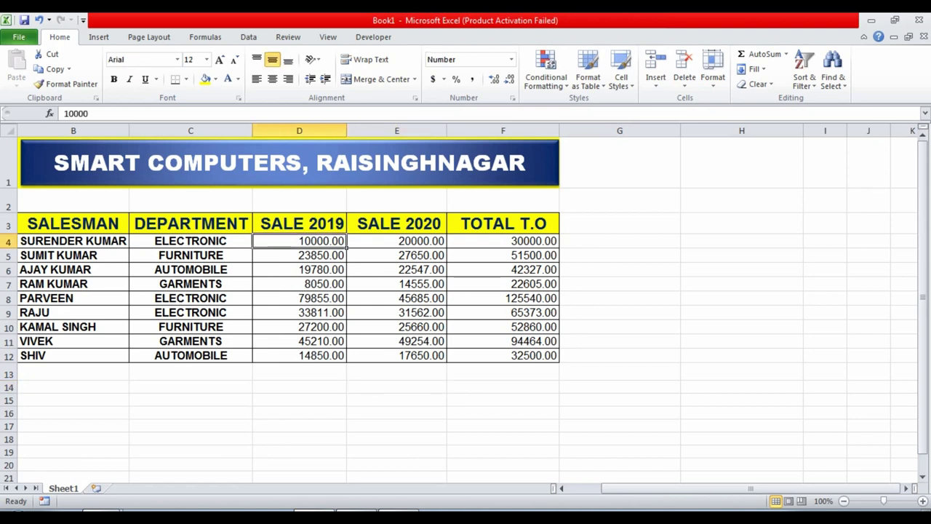
left_click_drag(347, 243, 346, 361)
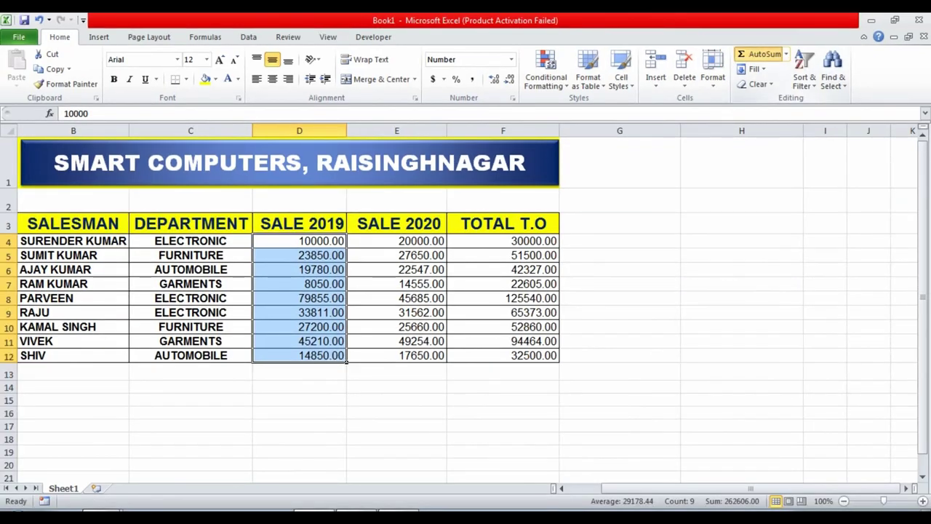
left_click(760, 54)
Check the AutoSum formula behind the 2019 total in D13
left_click(396, 400)
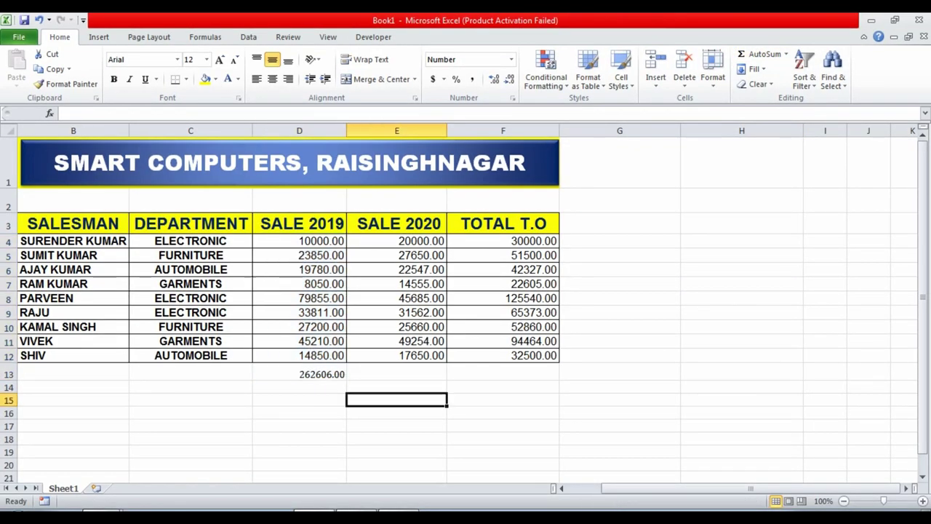
left_click(299, 374)
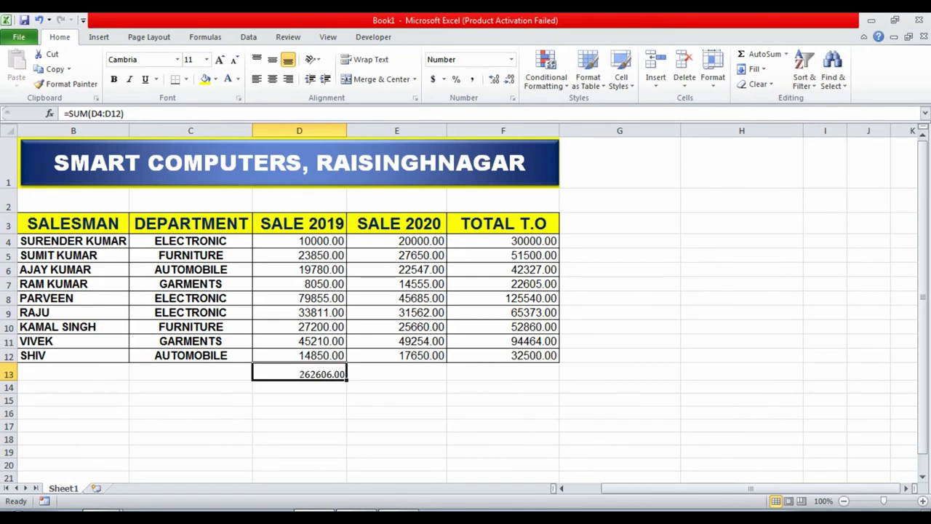
left_click(396, 374)
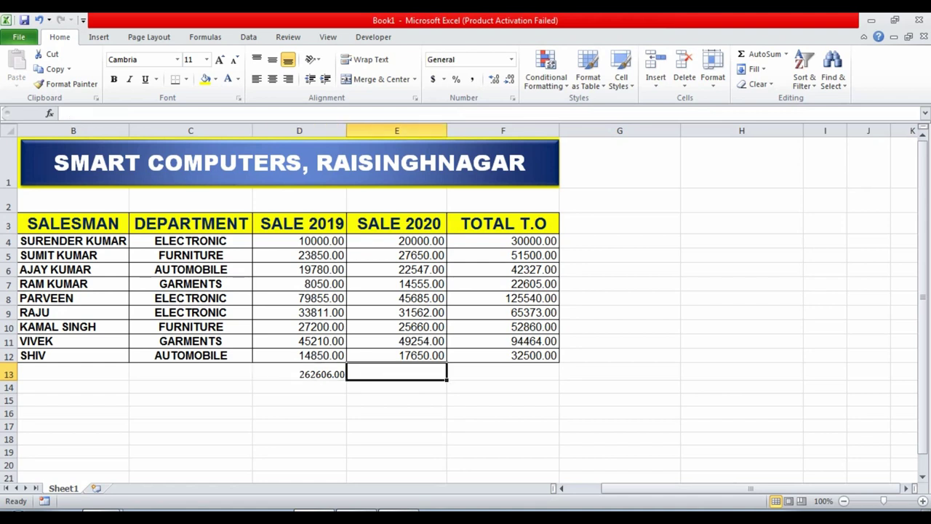
left_click(299, 374)
Enter =SUM(E4:E12) in E13, totalling the 2020 sales as 254563.00
left_click(397, 374)
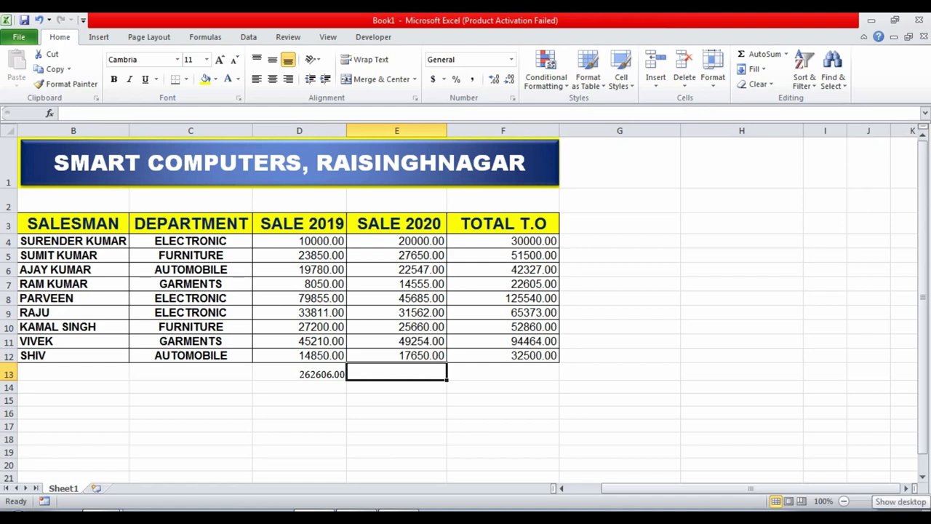
type("=")
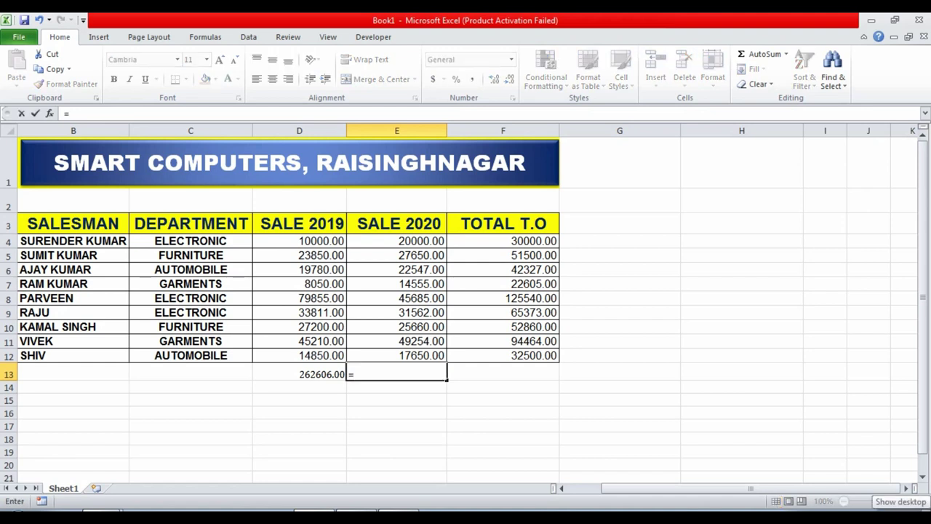
type("SU")
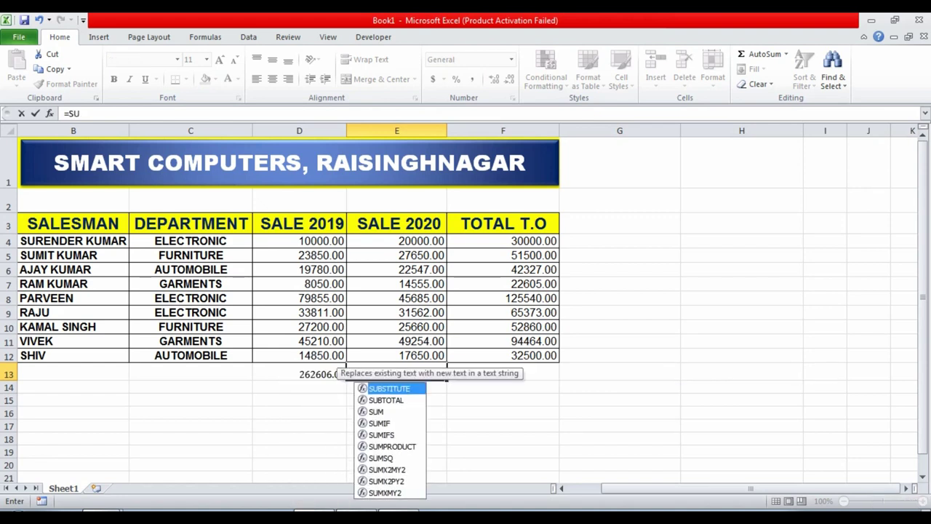
type("M")
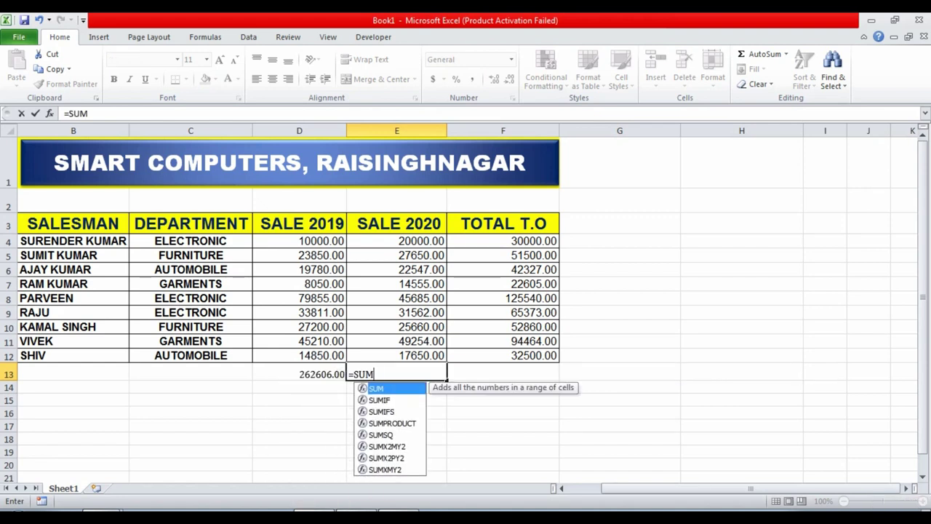
type("(")
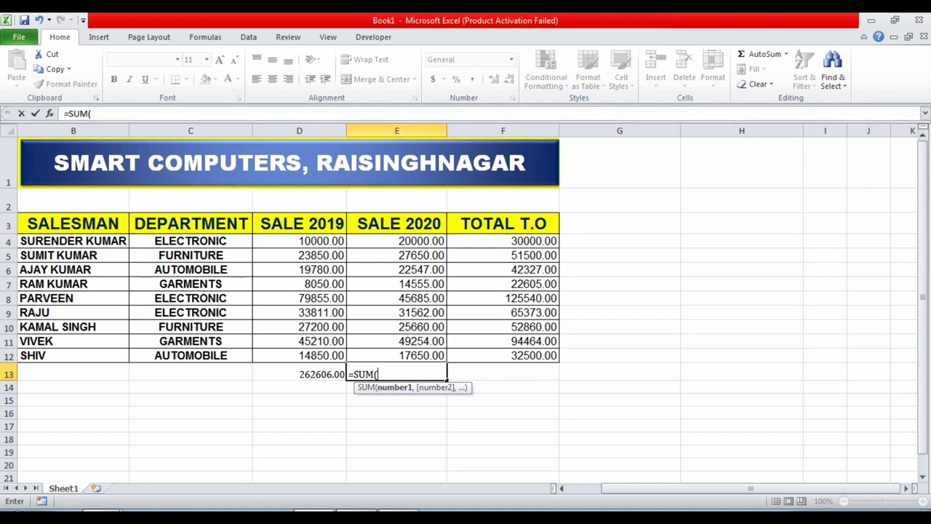
left_click(397, 241)
type(":")
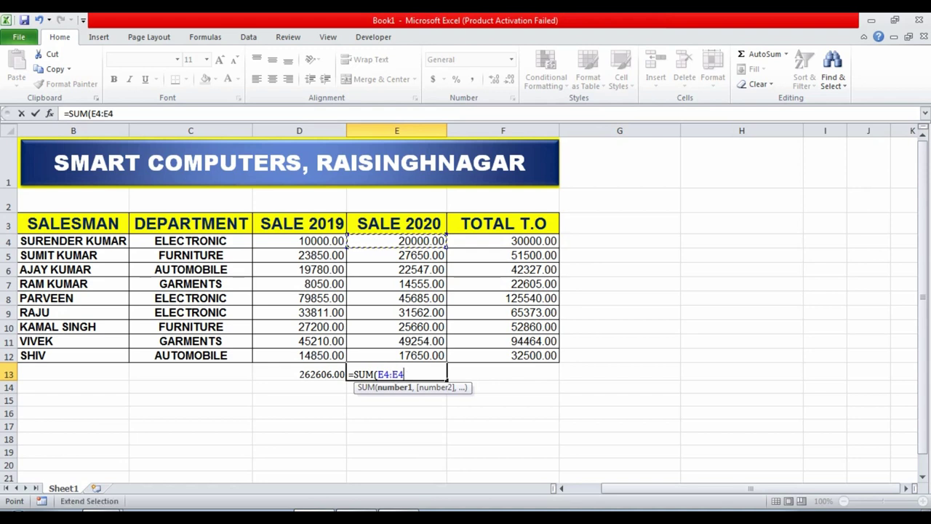
type("E12")
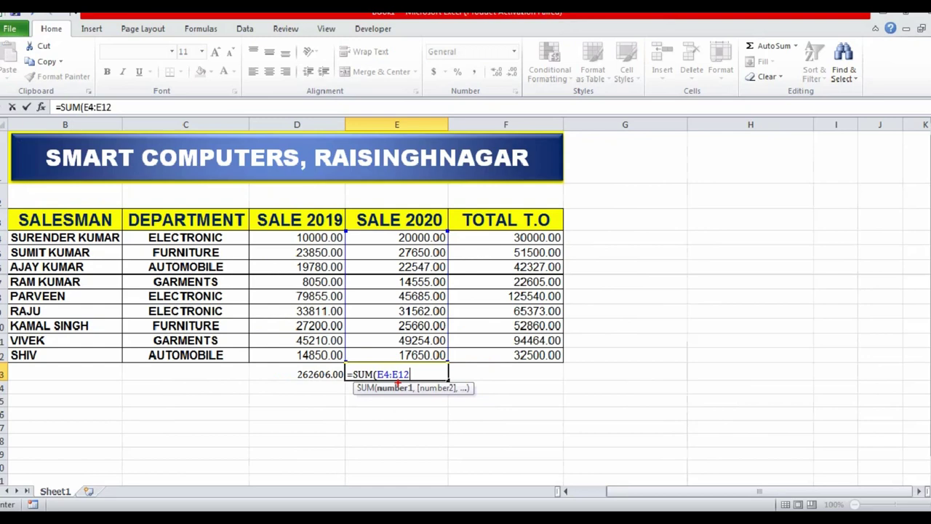
key("Return")
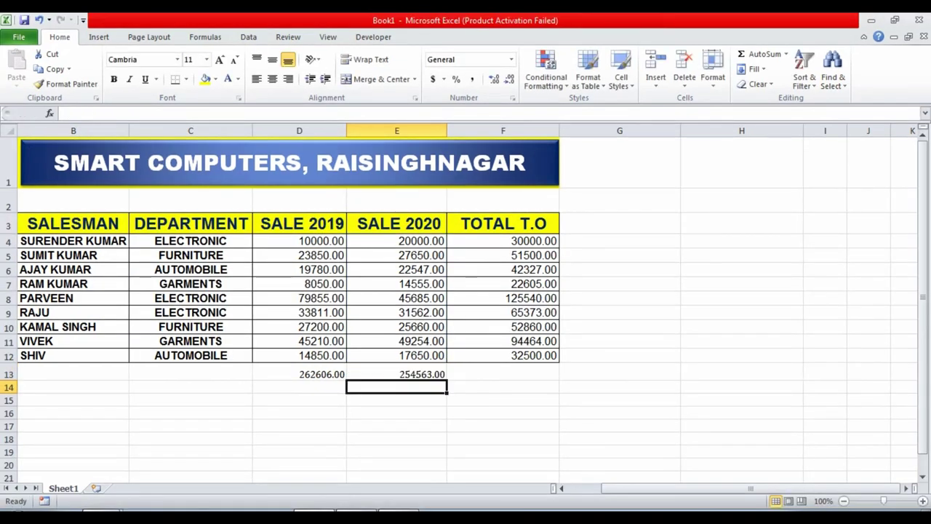
left_click(397, 374)
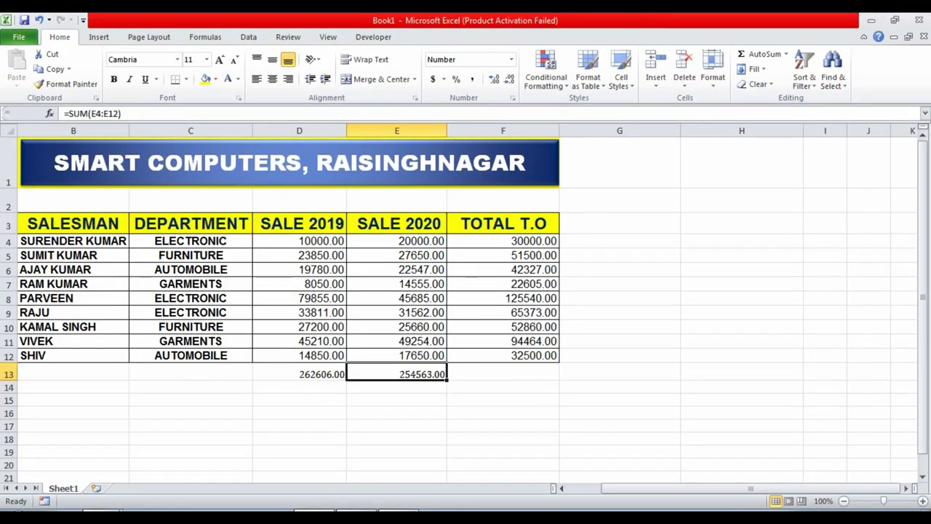
type("=")
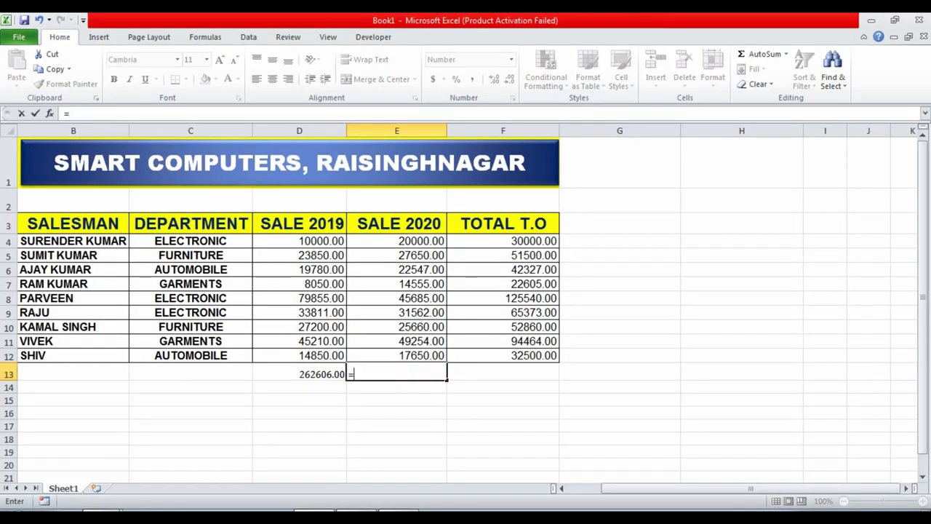
type("sum")
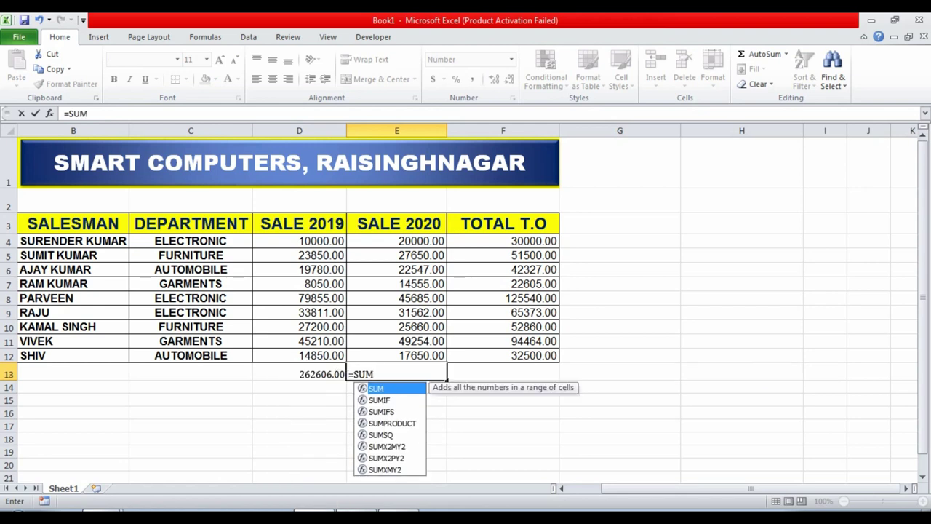
key("Tab")
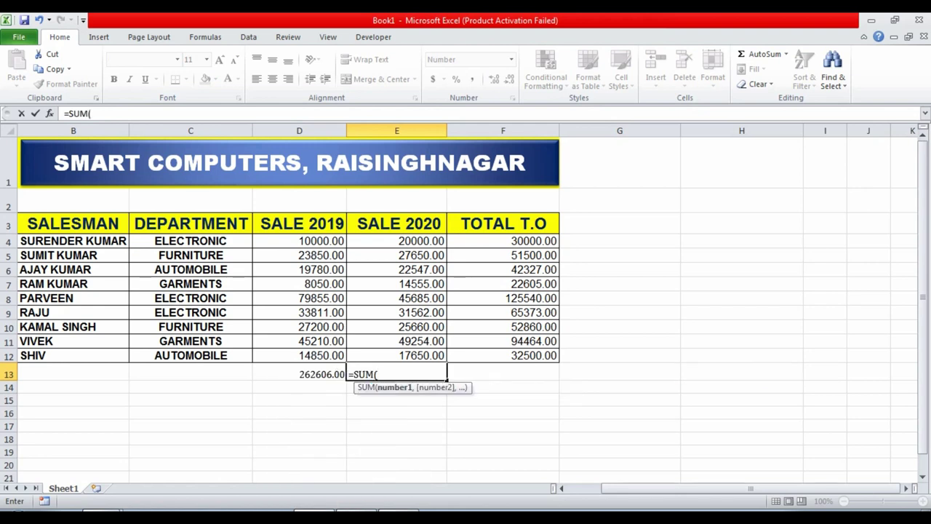
left_click_drag(397, 240, 396, 355)
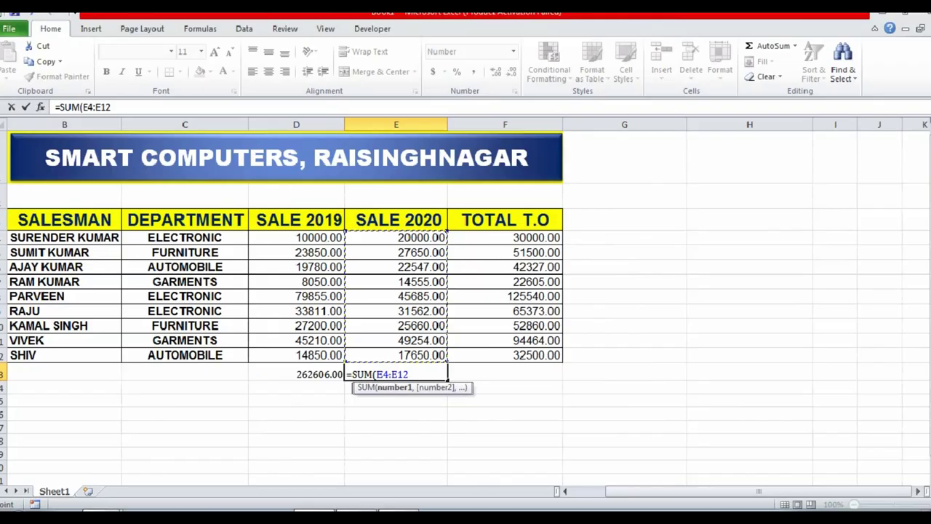
key("Return")
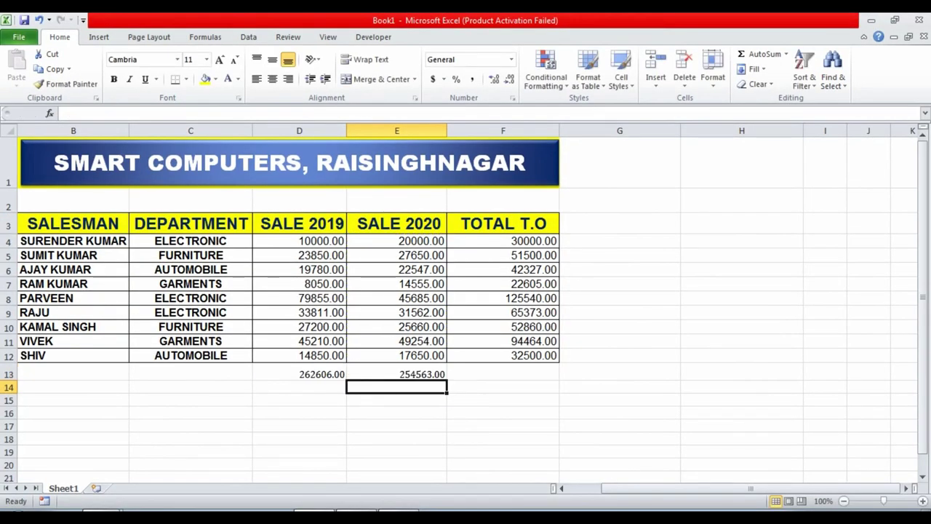
left_click(397, 374)
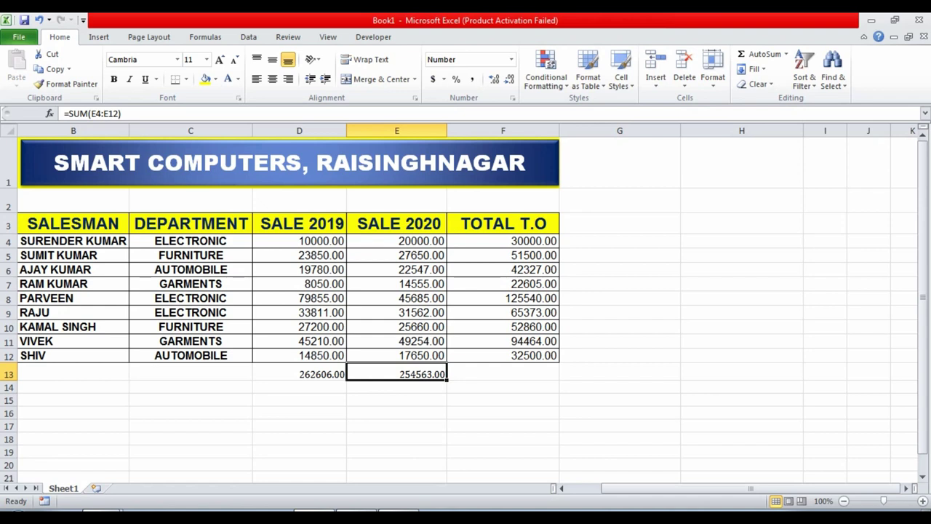
Enter sample numbers 220, 441 and 224 in empty cells below the table
scroll(466, 306, "down", 1)
left_click(299, 342)
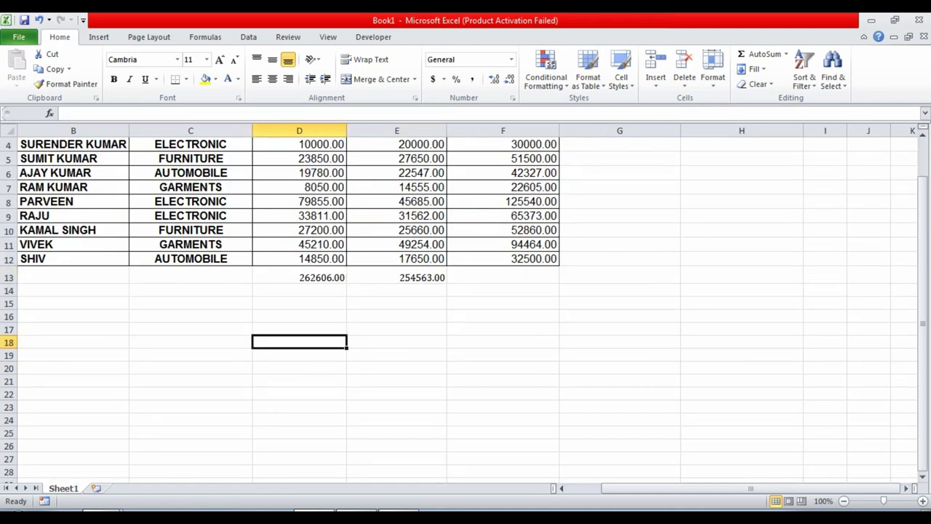
type("220")
left_click(397, 355)
left_click(397, 381)
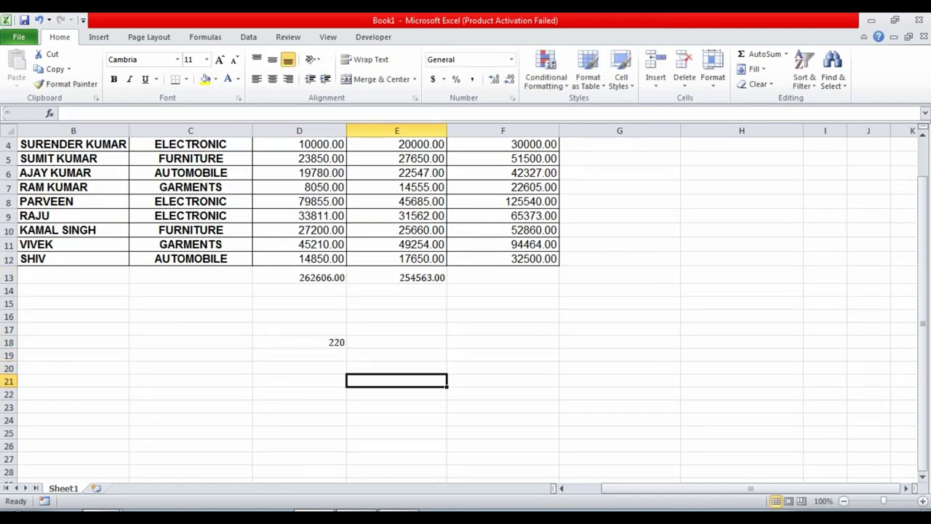
type("441")
key("Return")
type("22")
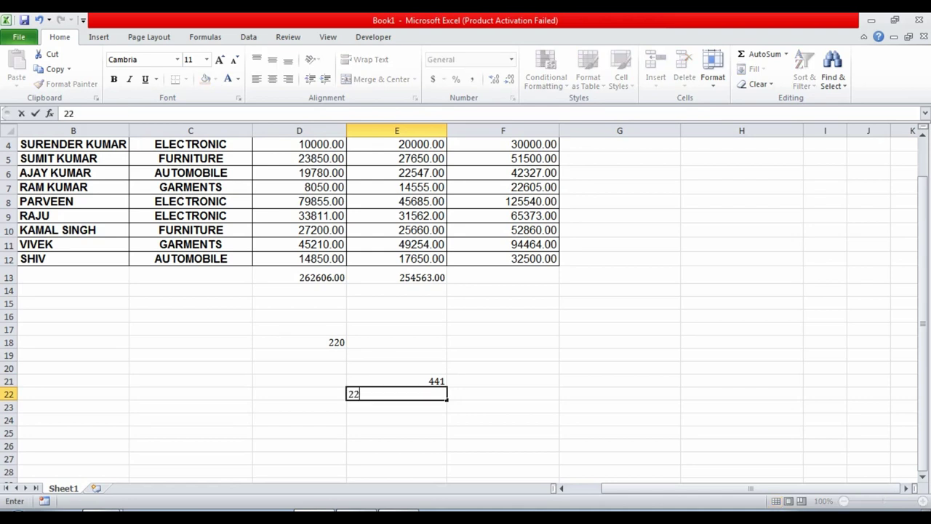
type("4")
key("Tab")
key("Tab")
Put 554 in G19, 5544 in G17 and 5554 in G15
key("Up")
key("Up")
key("Up")
type("55")
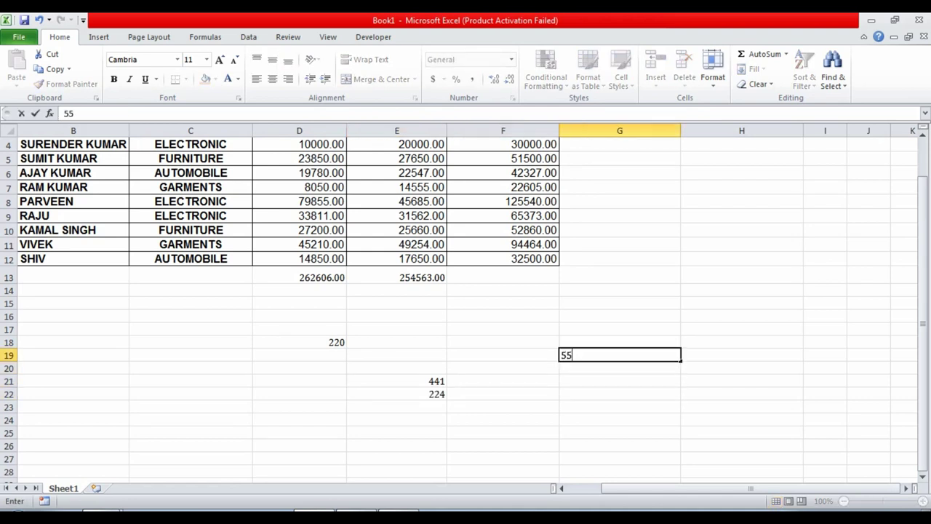
type("4")
key("Up")
key("Up")
type("5544")
key("Up")
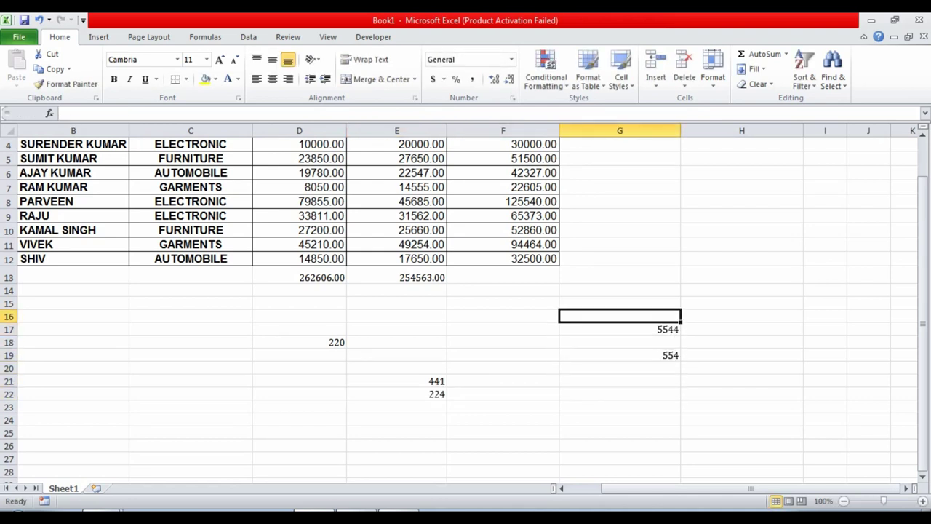
key("Up")
type("5554")
key("Return")
Fill the gaps in column G with 22 in G18 and 55 in G16
key("Down")
key("Down")
key("Down")
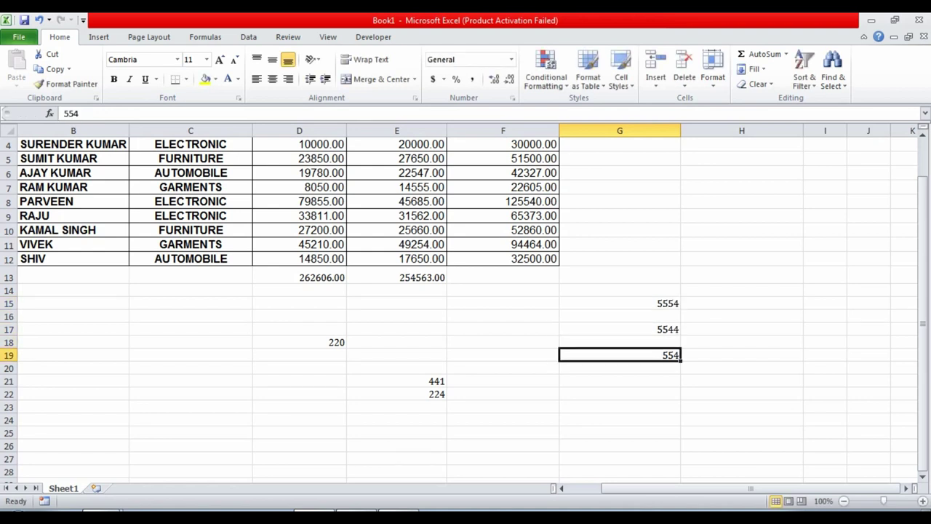
key("Down")
key("Down")
key("Down")
key("Up")
key("Up")
key("Up")
key("Up")
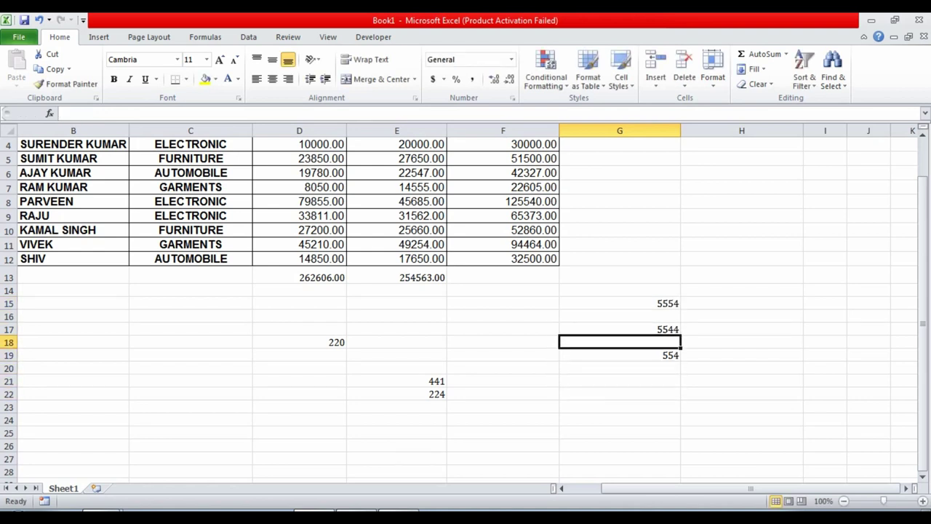
type("22")
key("Up")
key("Up")
type("55")
key("Return")
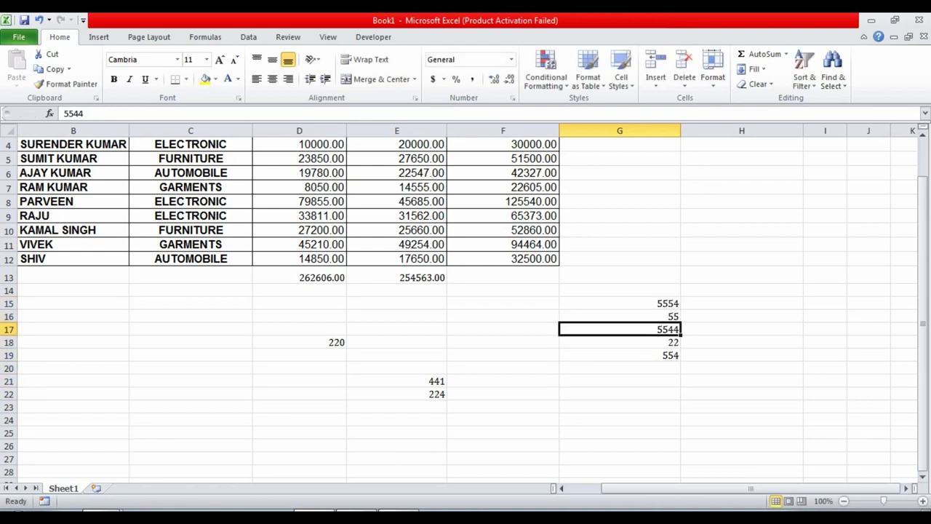
left_click(503, 394)
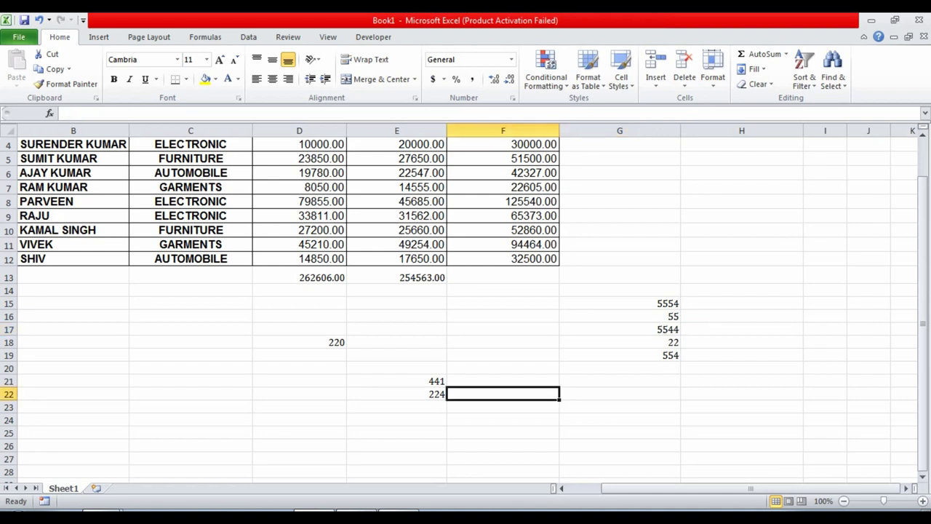
left_click(191, 419)
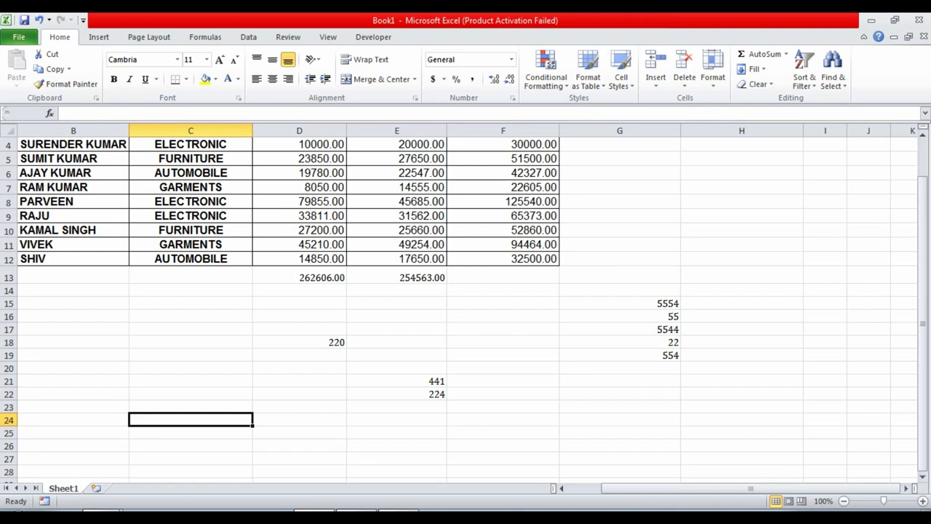
Enter =SUM(D18,E21:E22,G15:G19) in C24, totalling 12614
type("=SU")
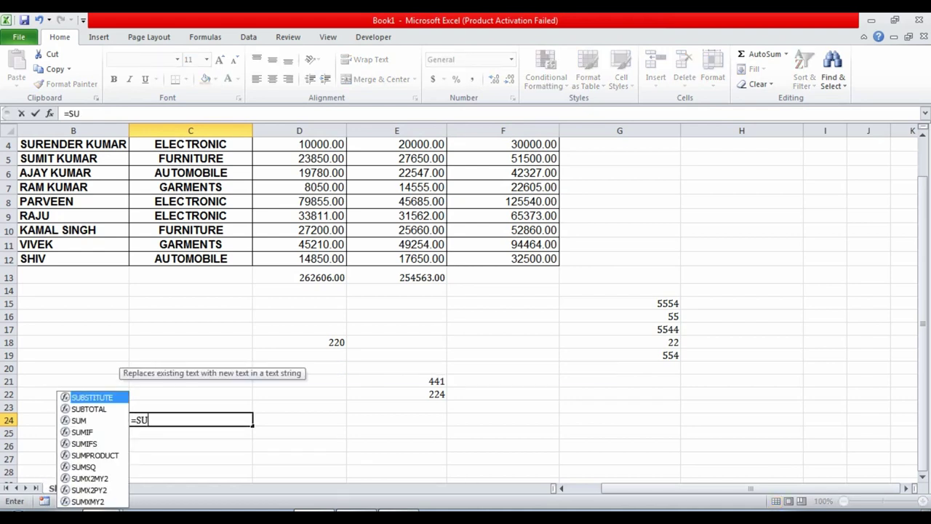
type("M")
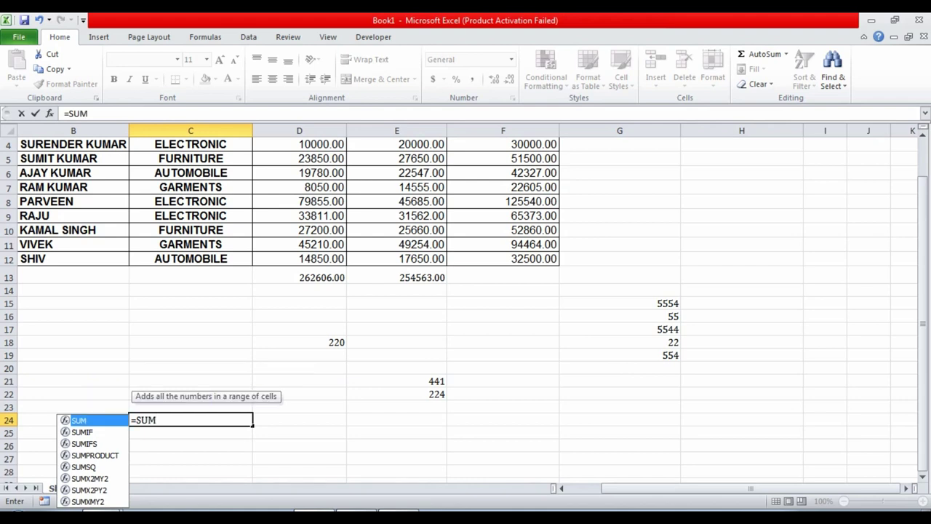
type("(")
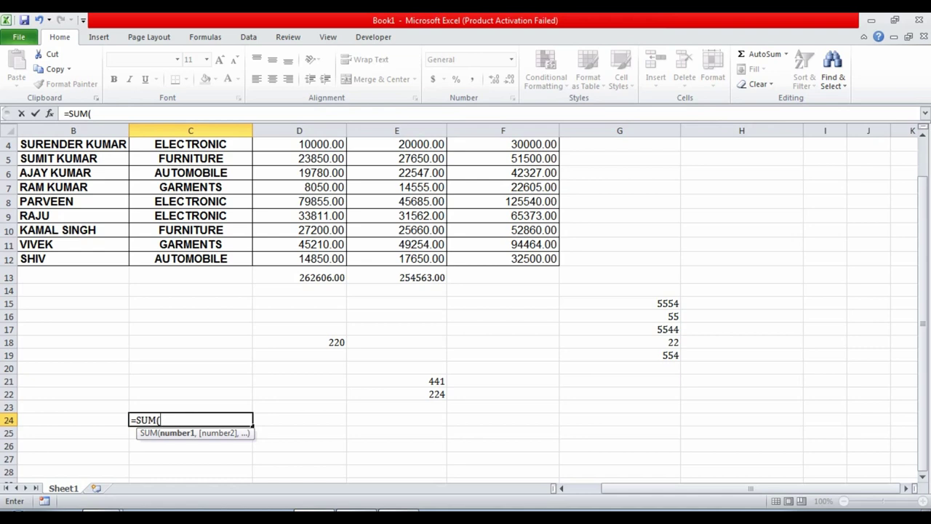
left_click(299, 342)
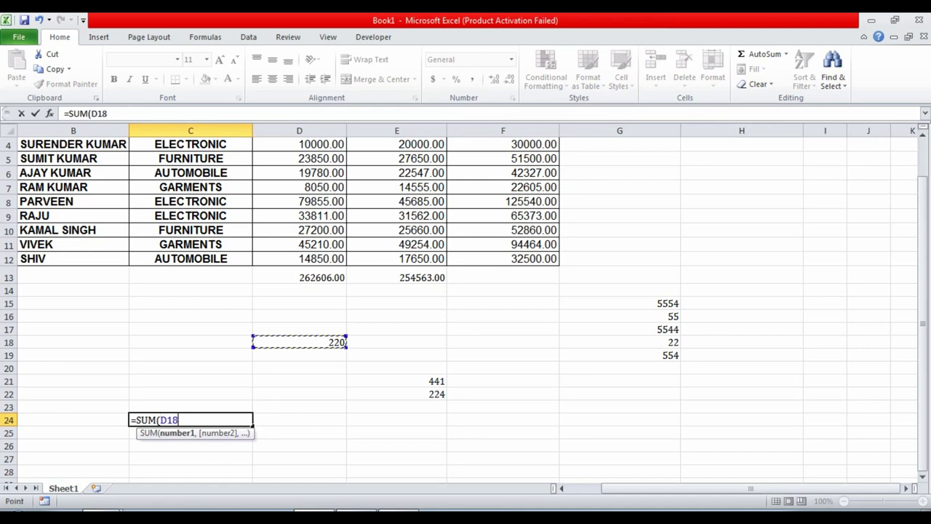
type(",")
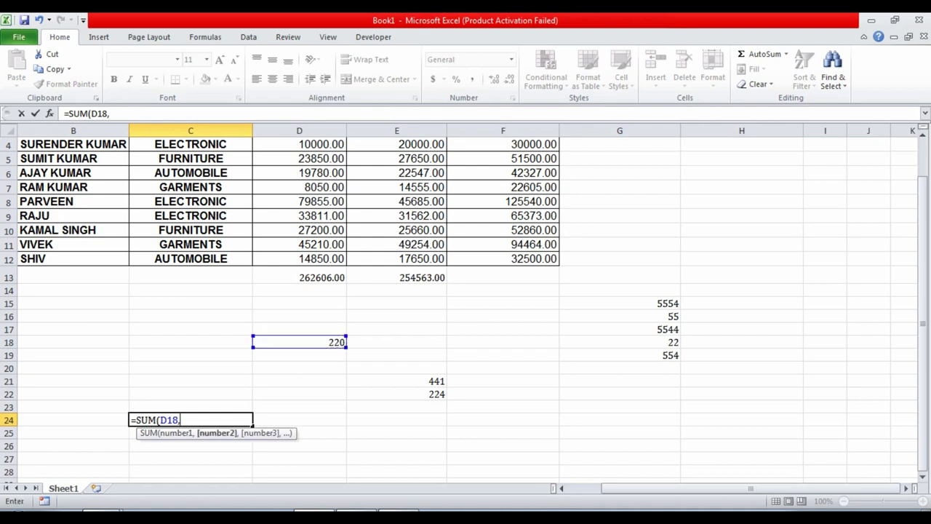
left_click_drag(396, 381, 397, 393)
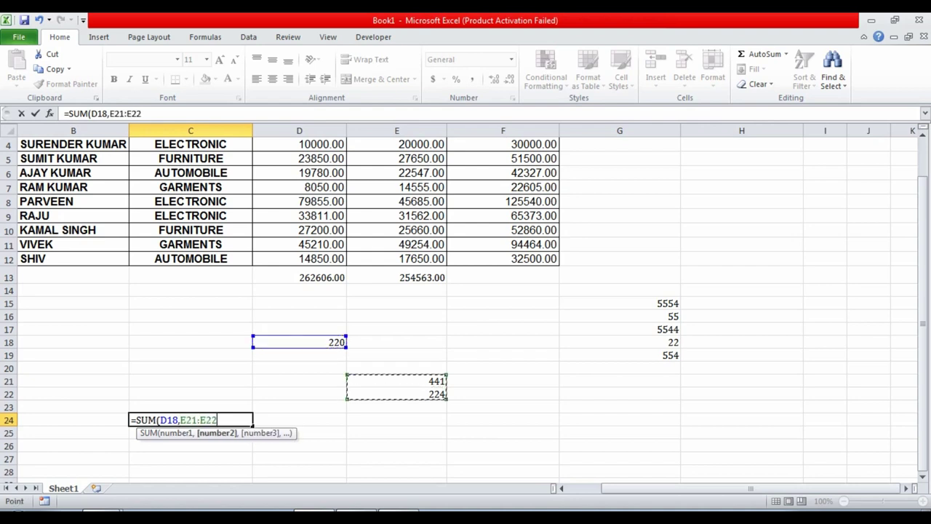
type(",")
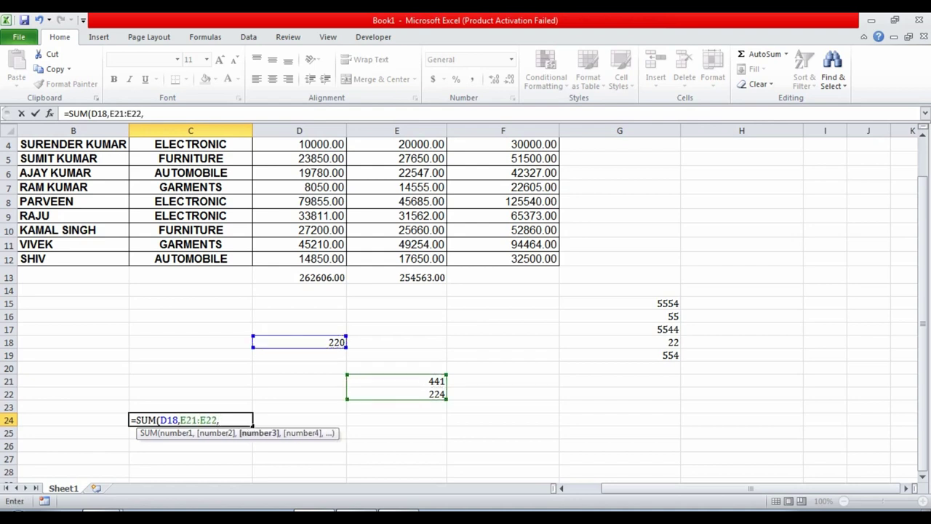
left_click_drag(620, 304, 619, 355)
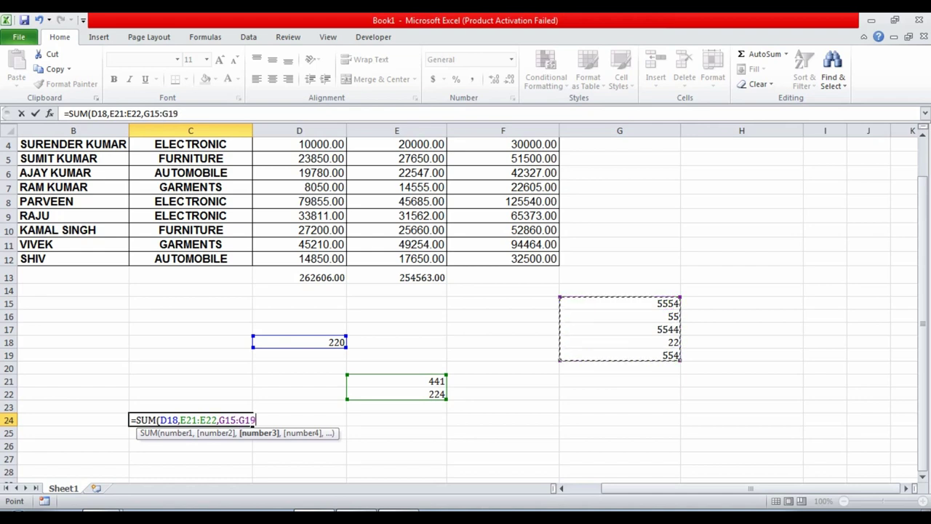
key("Return")
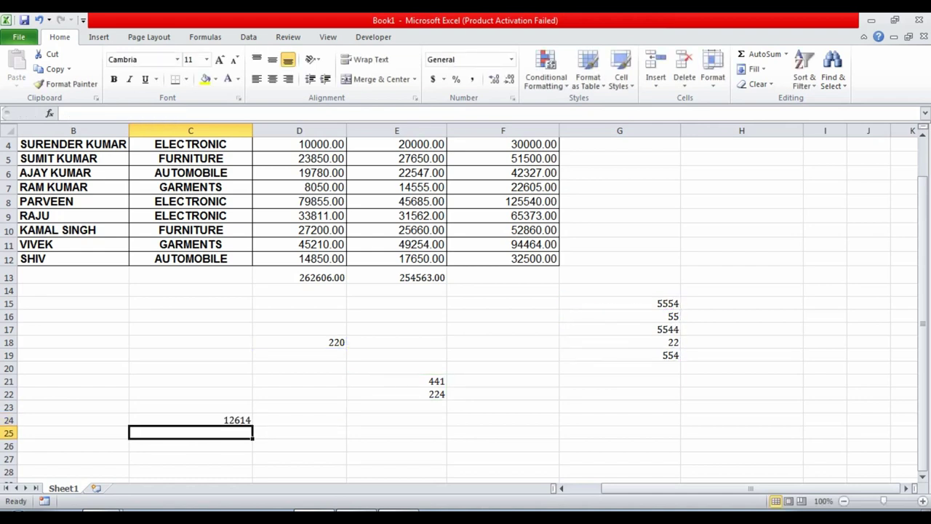
left_click(190, 420)
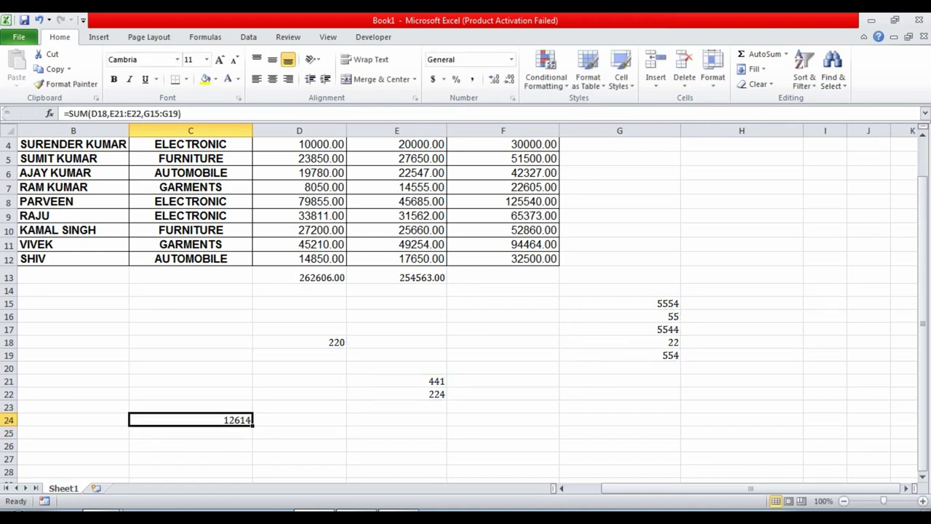
Test the total by changing D18 to 120, then restoring it to 220
key("Up")
key("Up")
key("Right")
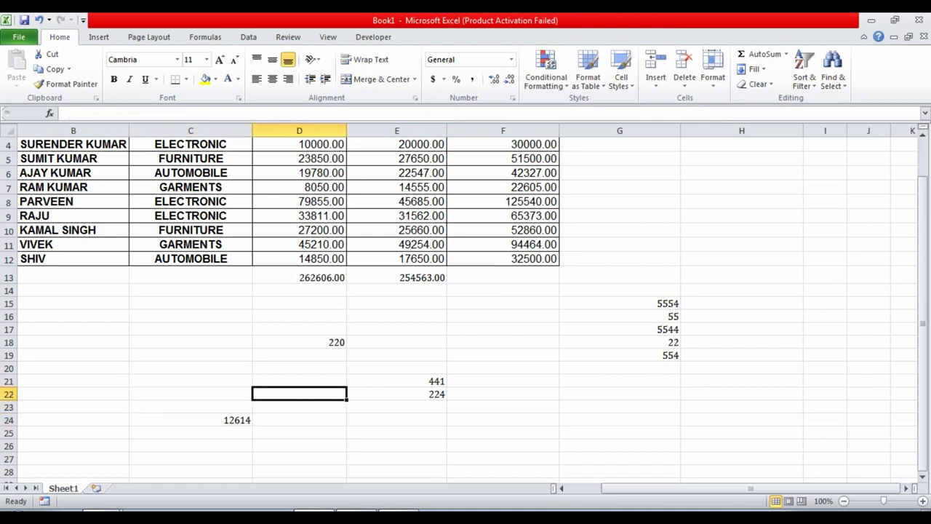
key("Right")
key("Up")
key("Up")
key("Up")
key("Up")
key("Left")
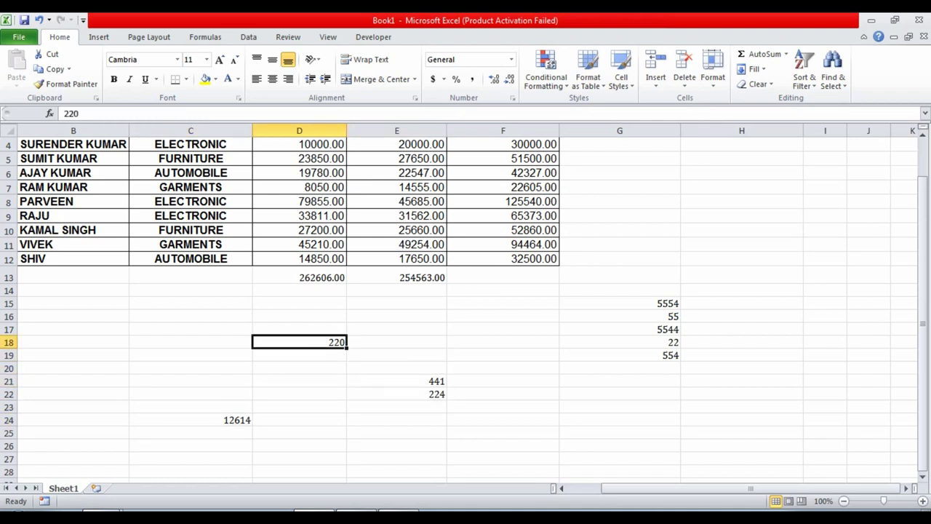
type("120")
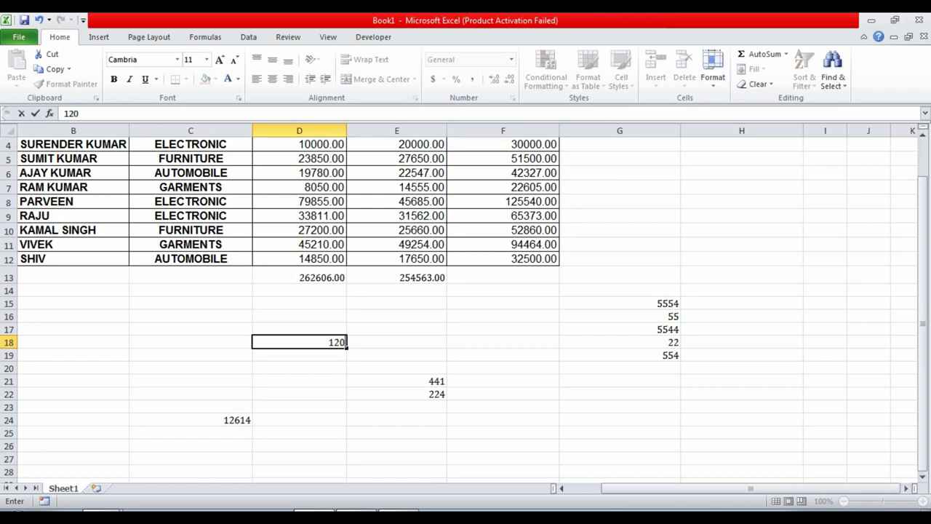
key("Return")
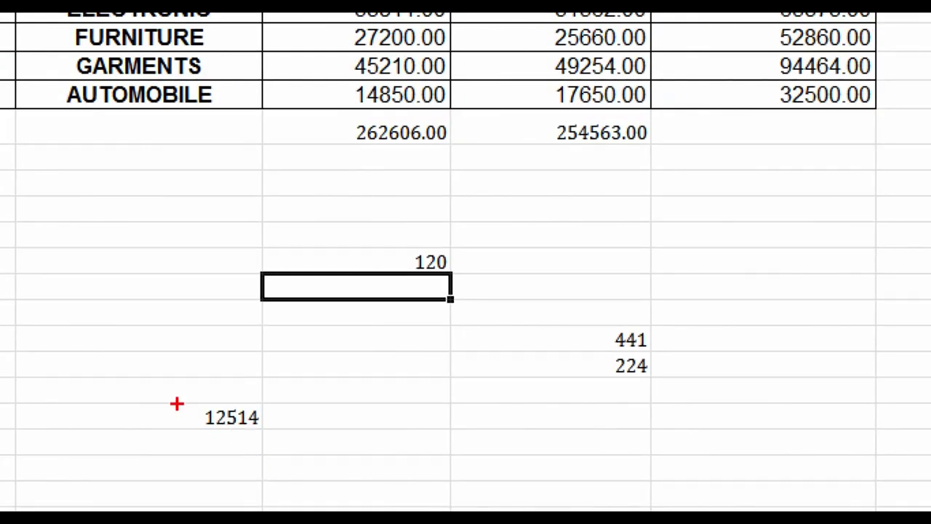
left_click_drag(176, 403, 279, 451)
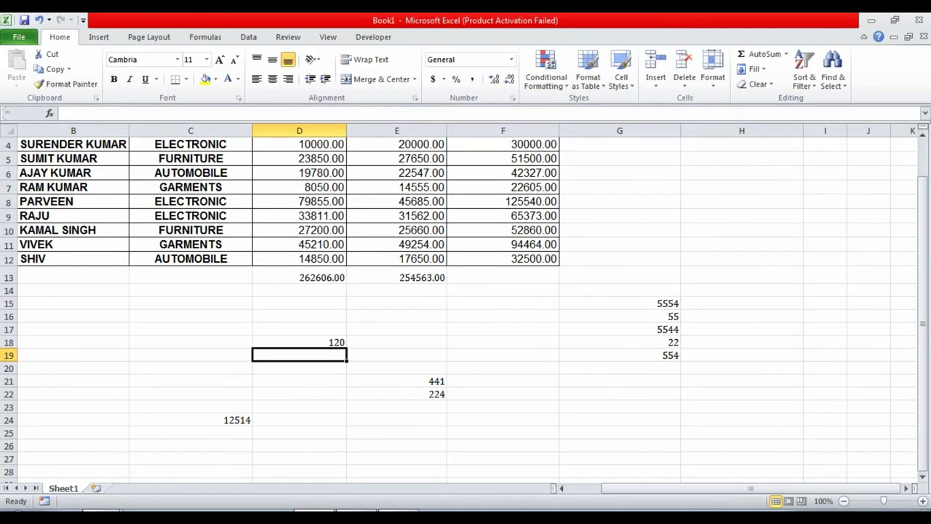
key("Up")
type("22")
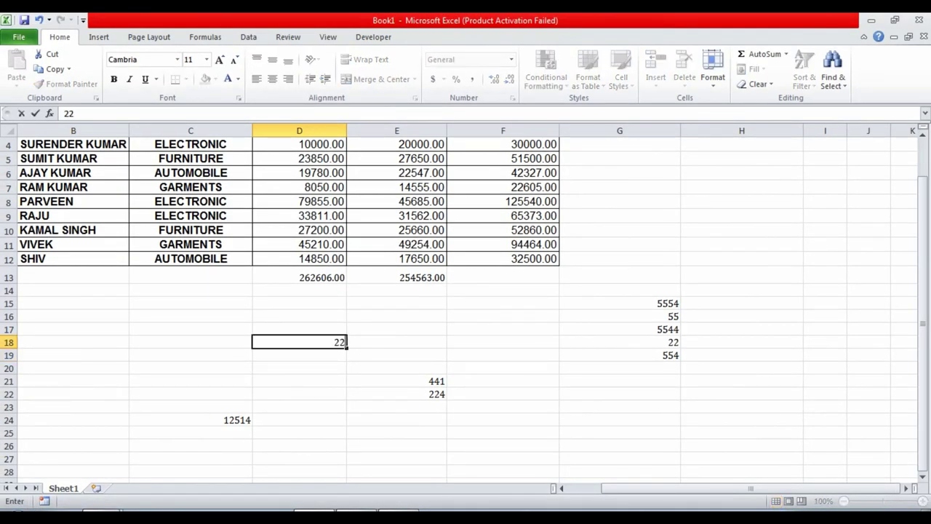
type("0")
key("Return")
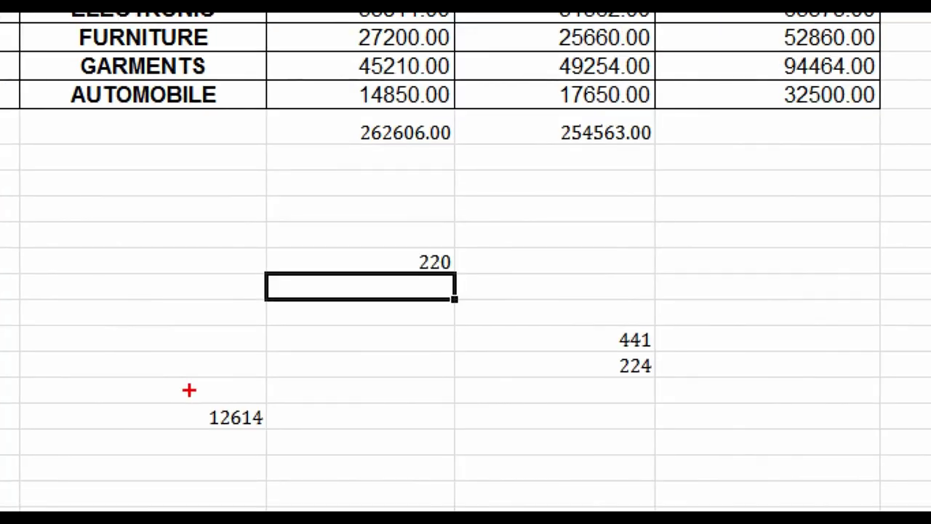
left_click_drag(189, 389, 333, 449)
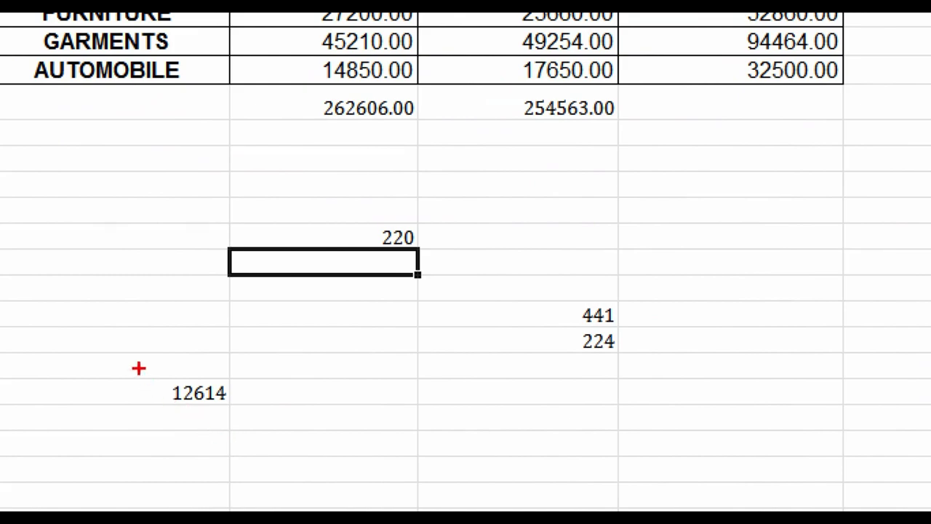
left_click_drag(139, 364, 296, 441)
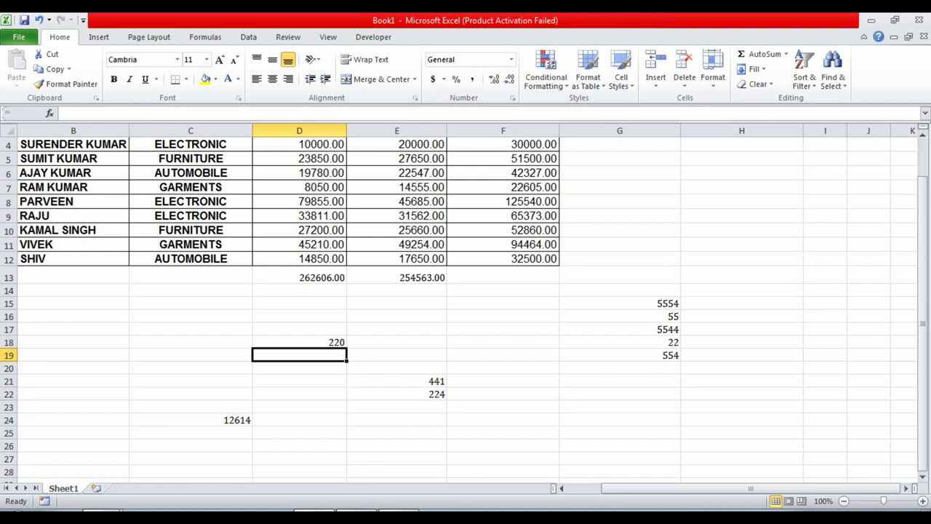
Delete the practice values and the SUM total in C16:L27
key("Down")
key("Down")
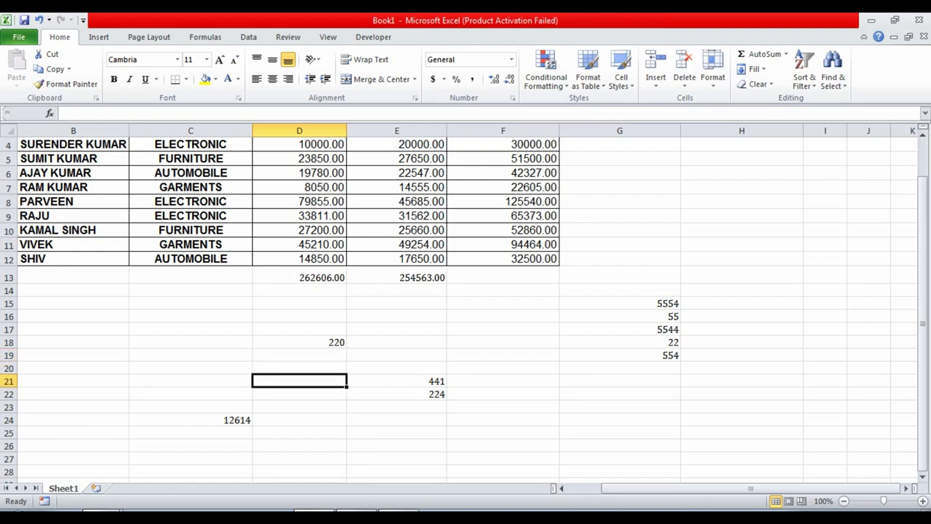
key("Down")
key("Down")
key("Down")
key("Left")
key("Up")
key("Up")
key("Up")
key("Up")
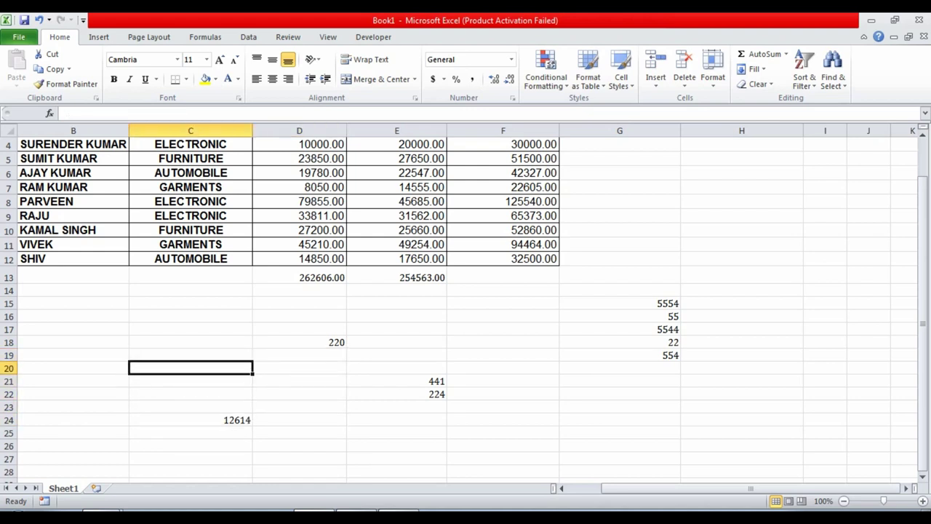
key("Up")
key("Up")
key("Up")
Delete the remaining 5554 from G15
key("Up")
key("shift+Down")
key("shift+Down")
key("shift+Down")
key("shift+Down")
key("shift+Down")
key("shift+Right")
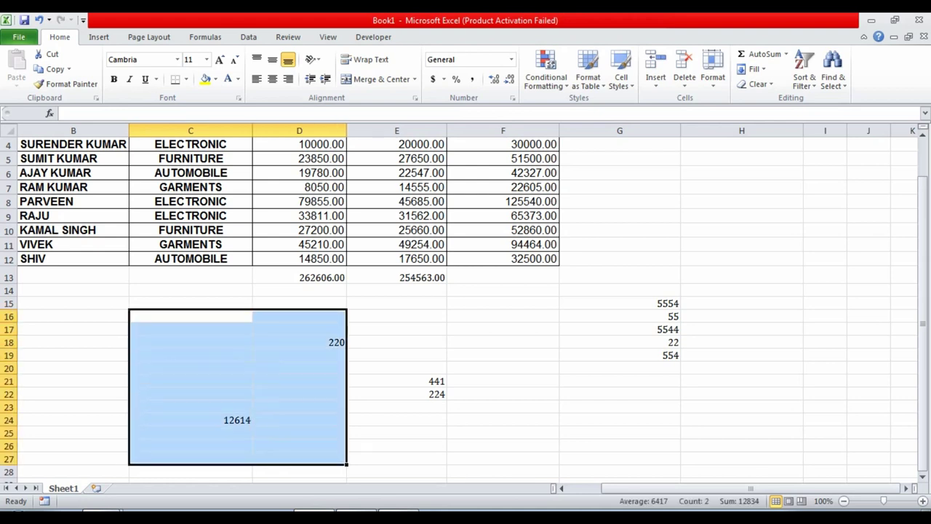
key("shift+Right")
key("shift+Right")
key("shift+Right")
key("shift+Right")
key("shift+Right")
key("shift+Right")
key("Delete")
key("Up")
key("Right")
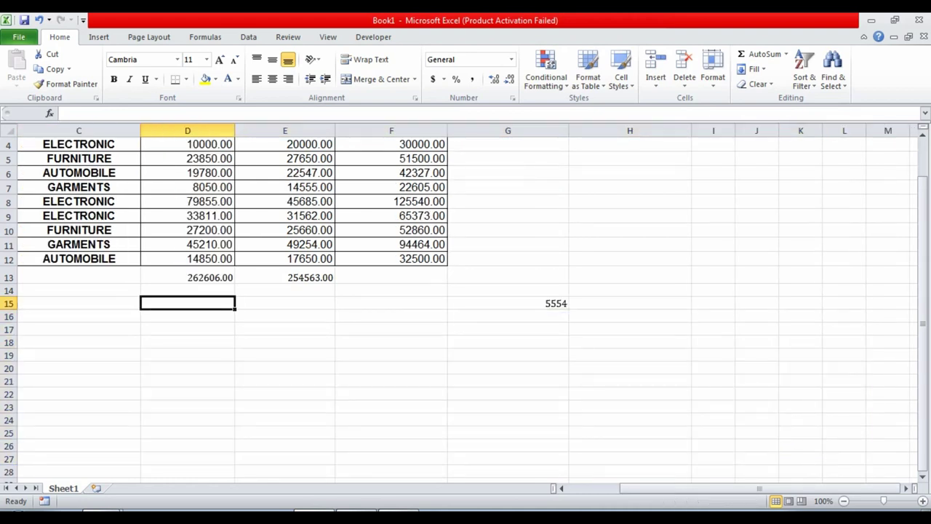
key("Right")
key("Right")
key("Right")
key("Right")
key("Left")
key("Delete")
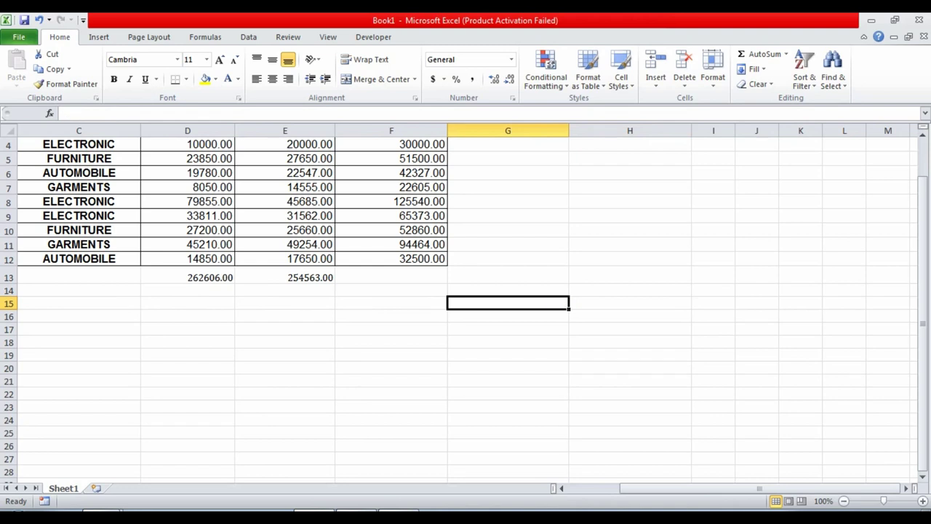
scroll(466, 291, "up", 1)
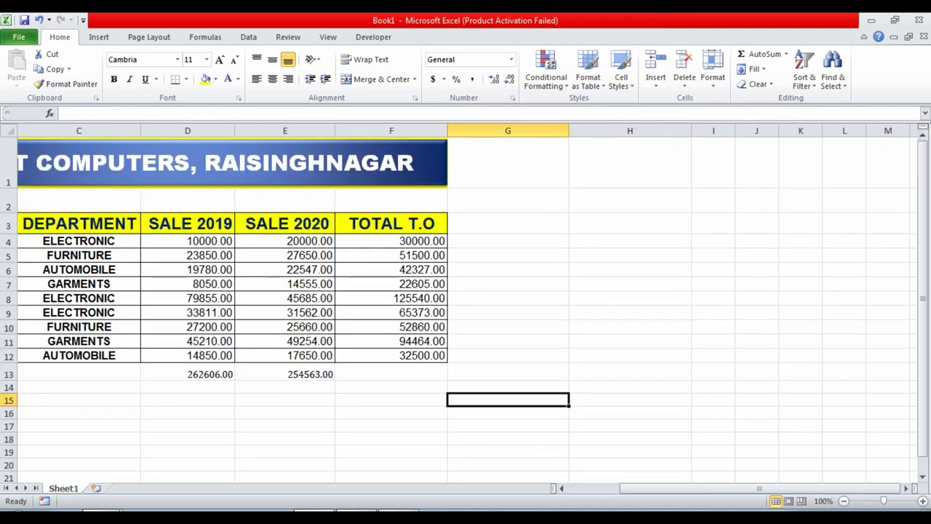
key("Left")
key("Left")
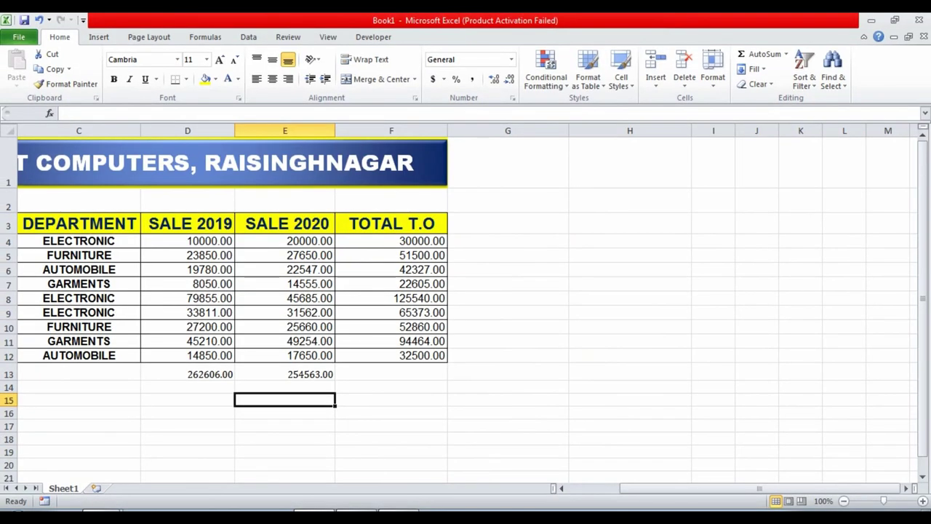
left_click(506, 225)
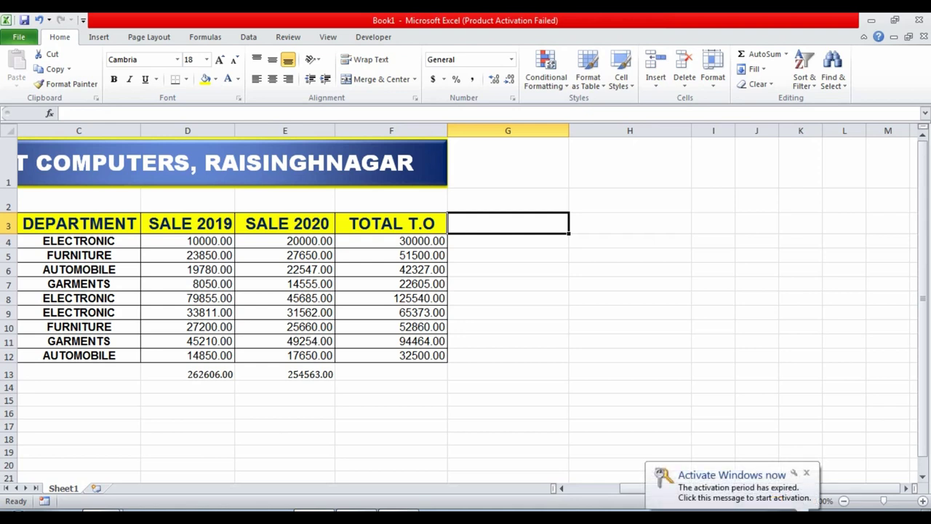
Enter =SUM(E4-D4) in G4 and fill it down to G12
left_click(507, 241)
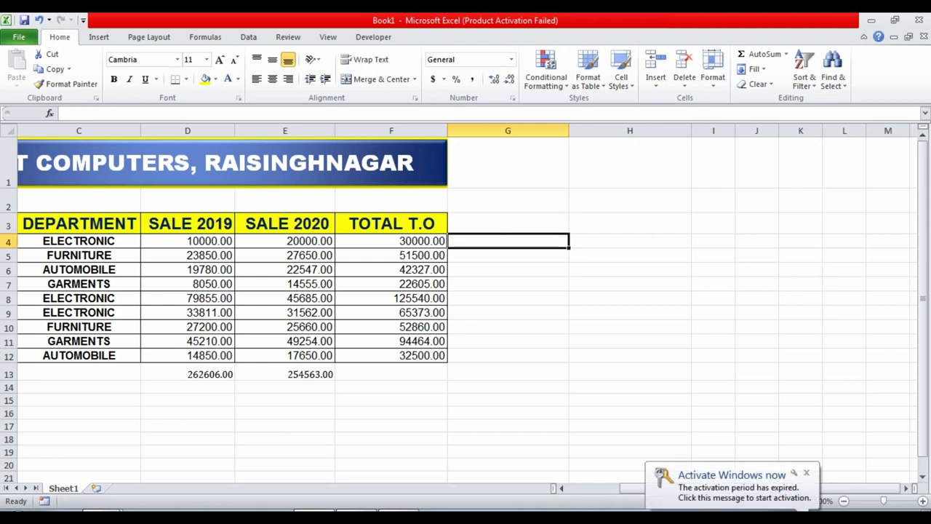
type("=")
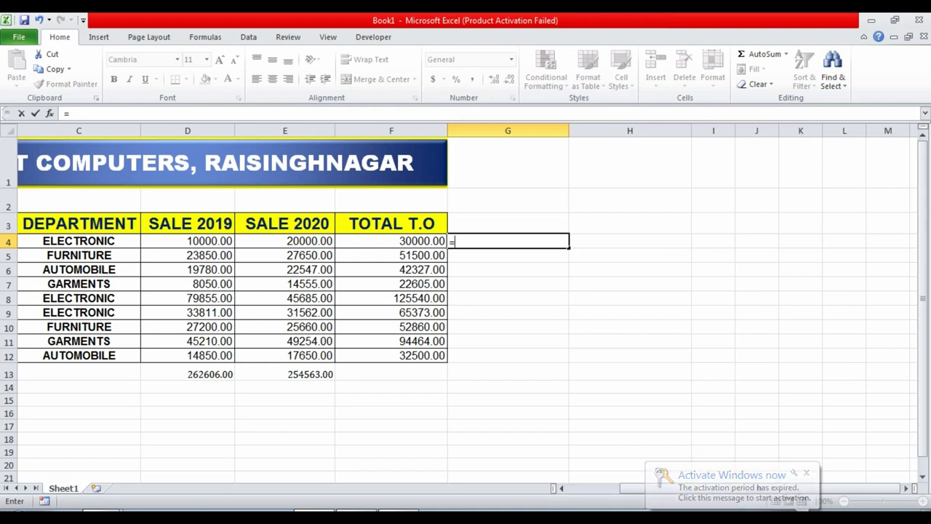
type("SUM")
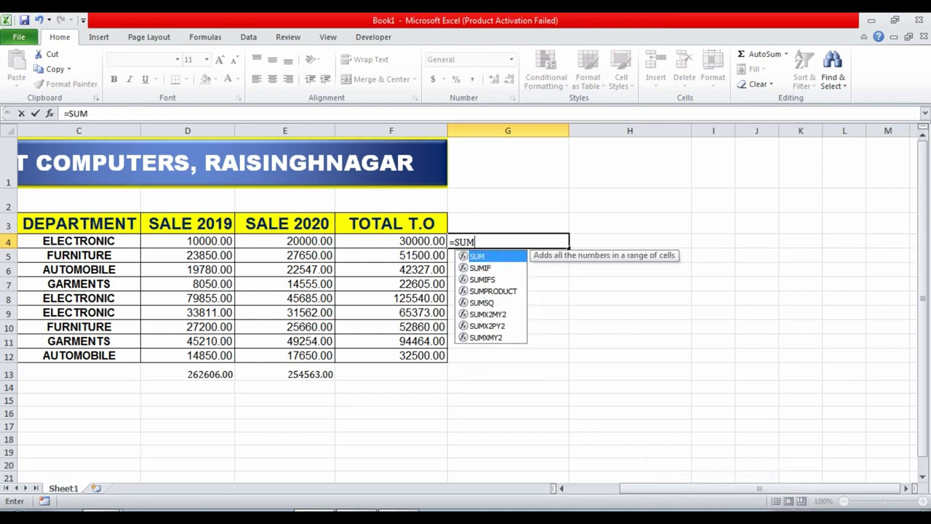
type("(")
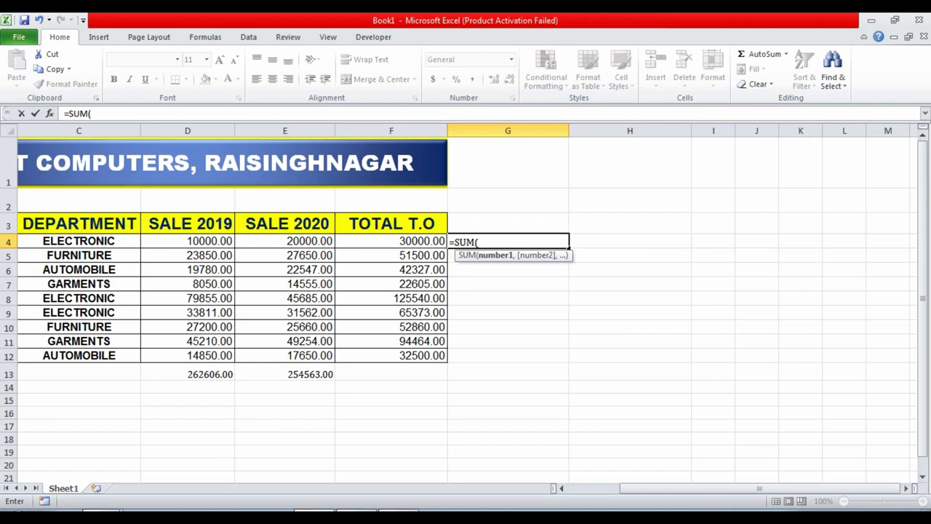
left_click(284, 241)
type("-")
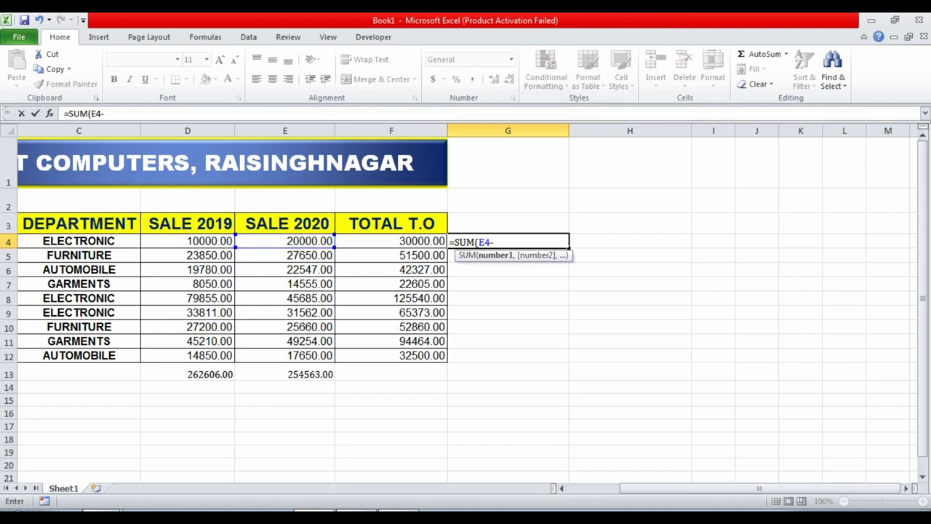
left_click(187, 241)
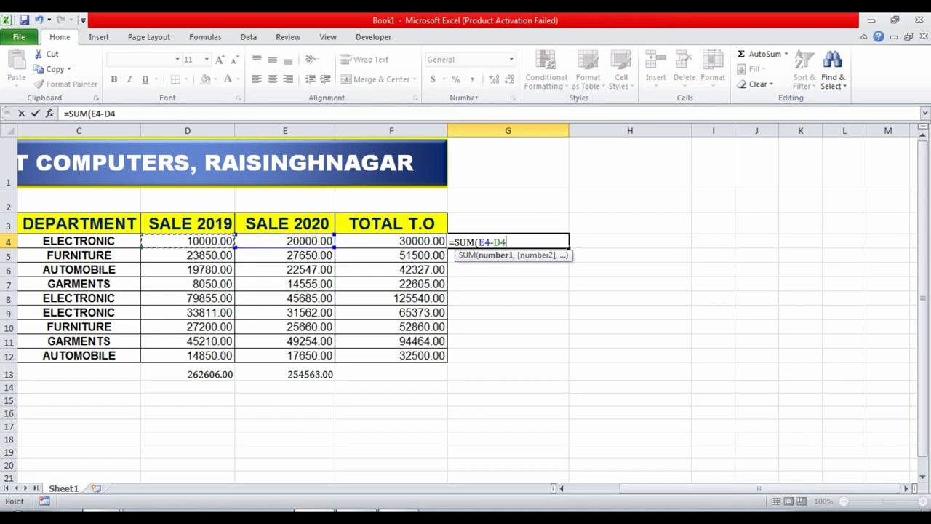
key("Return")
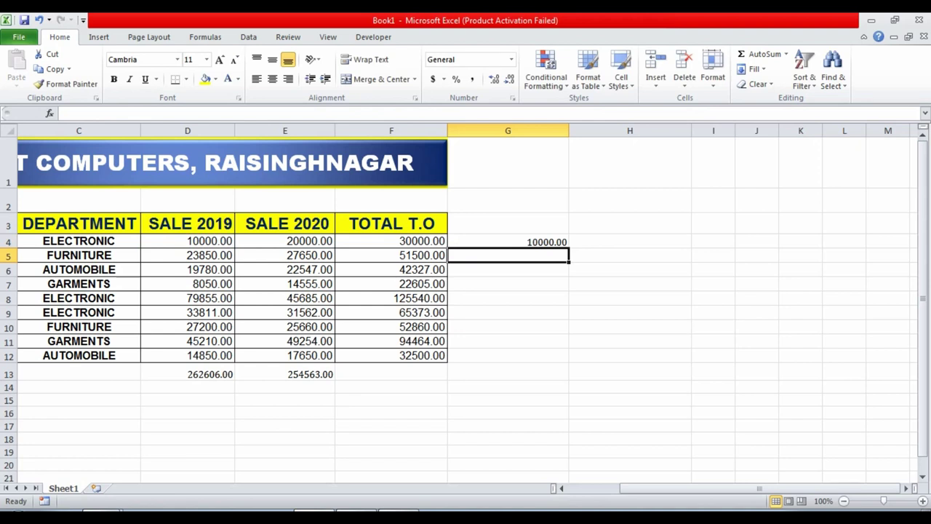
left_click(508, 241)
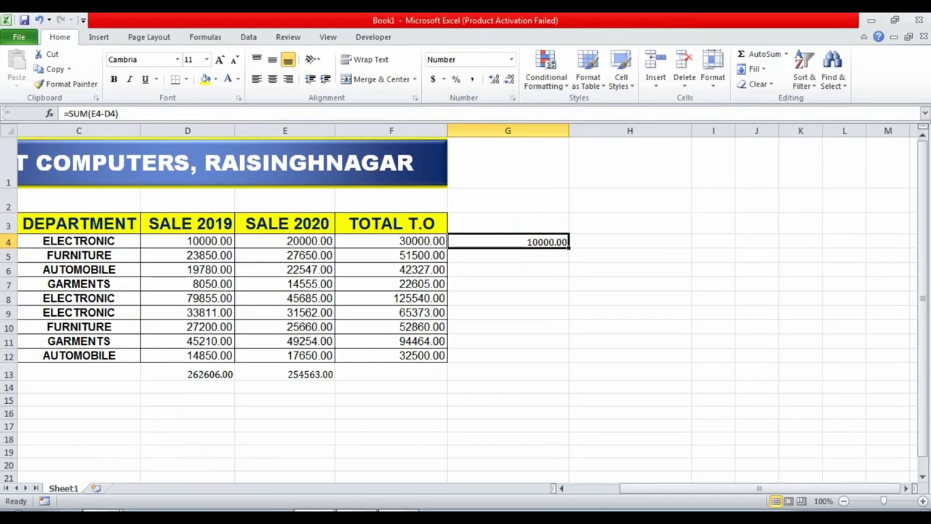
left_click_drag(570, 248, 569, 362)
left_click(630, 284)
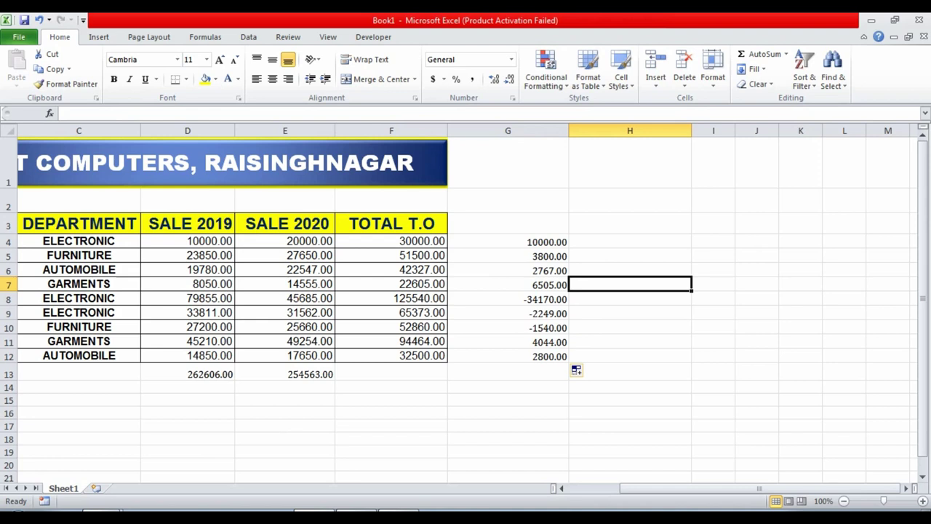
left_click(188, 241)
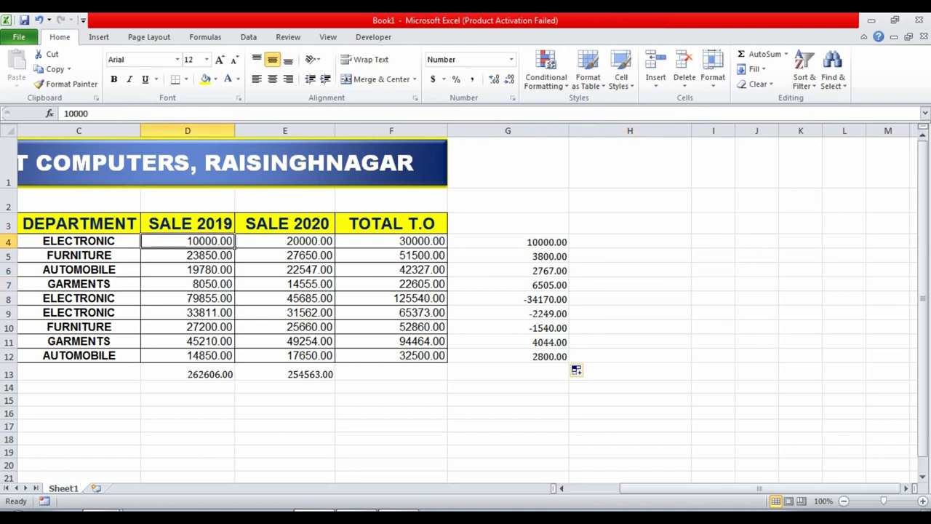
Enter 50 in D4 and 200 in E4
type("50")
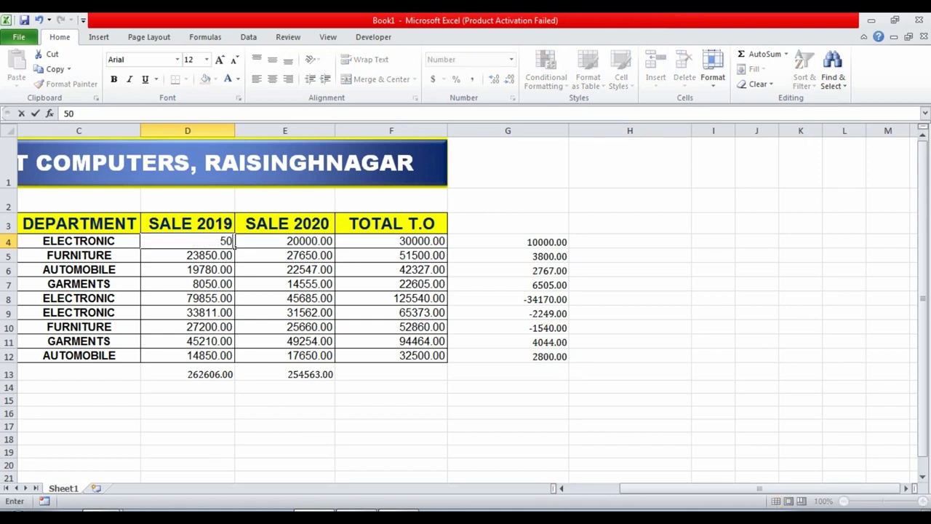
key("Tab")
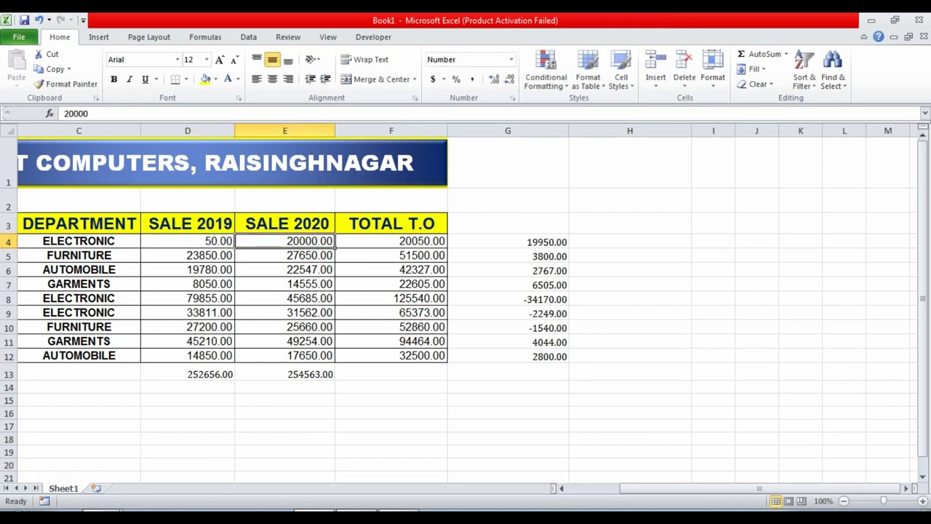
type("200")
key("Return")
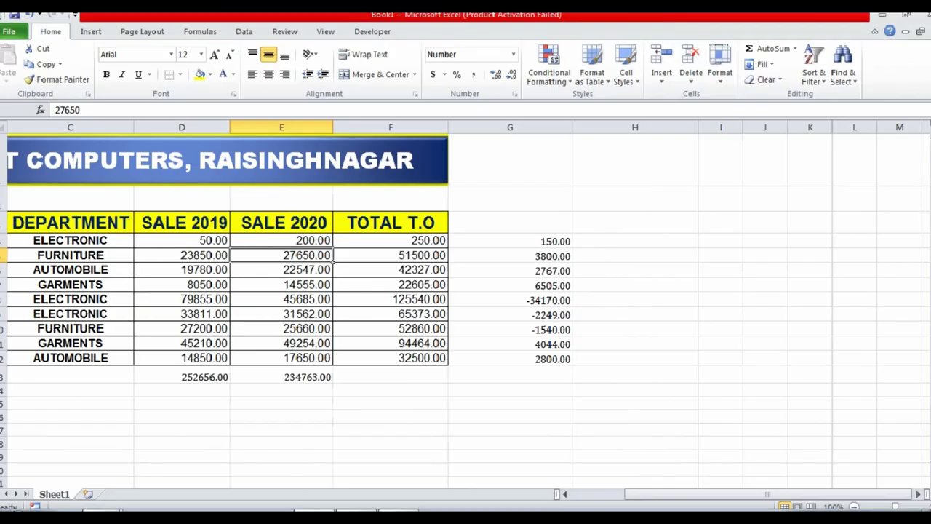
Correct row 4 to 200 for 2019 and 50 for 2020, making G4 -150.00
left_click(187, 241)
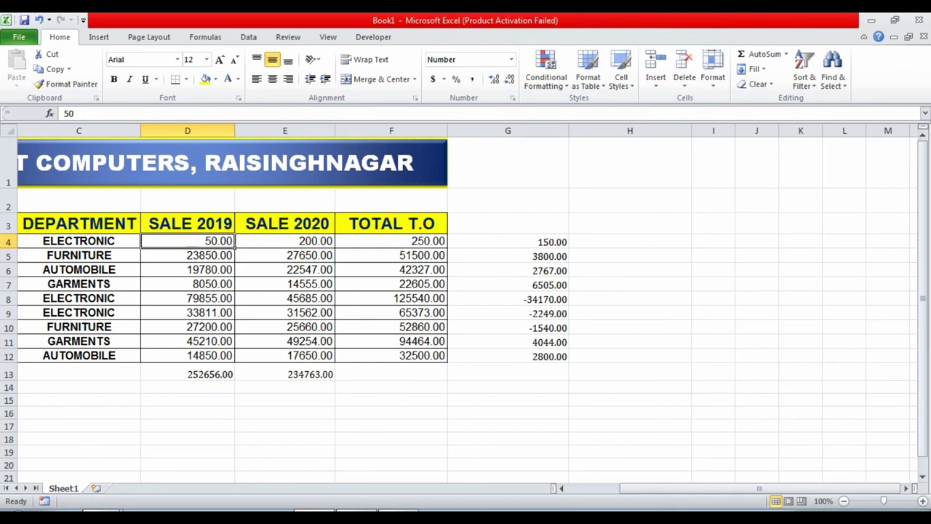
type("200")
key("Tab")
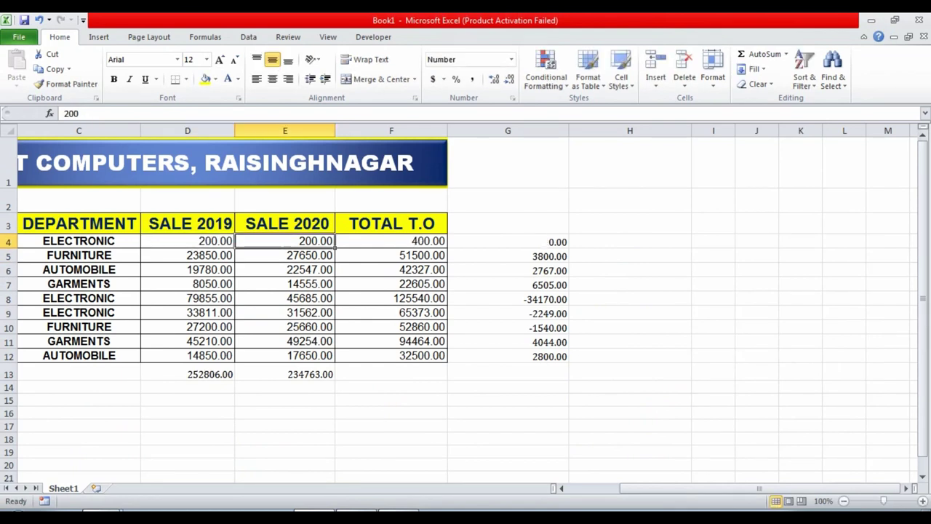
type("50")
key("Tab")
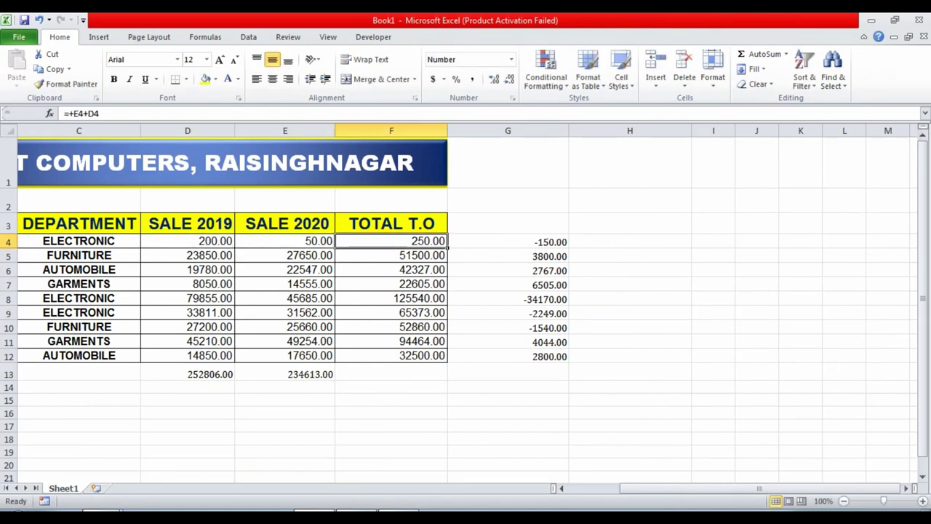
key("ctrl+1")
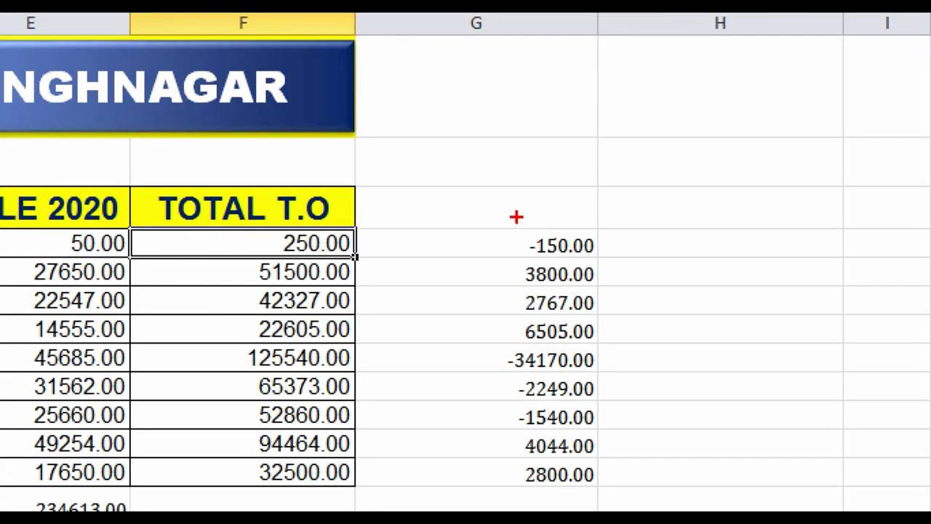
left_click_drag(478, 229, 560, 262)
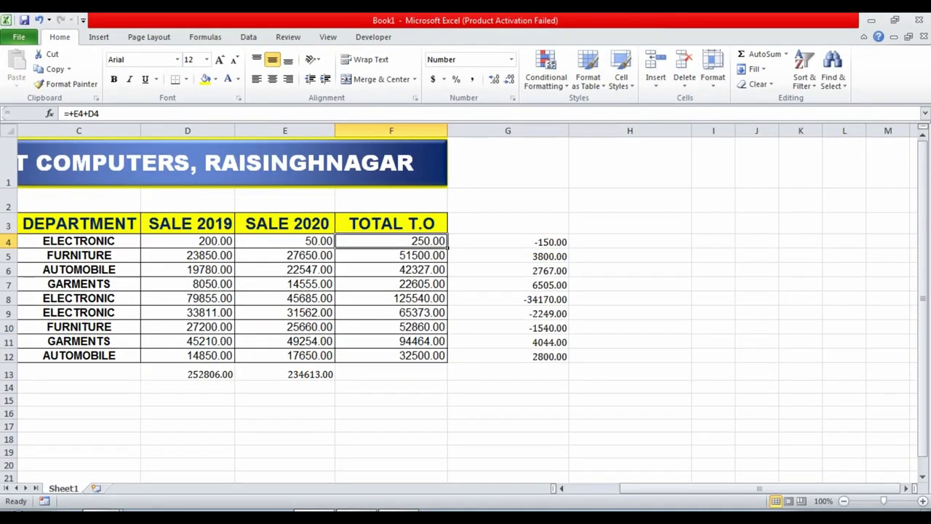
left_click(508, 242)
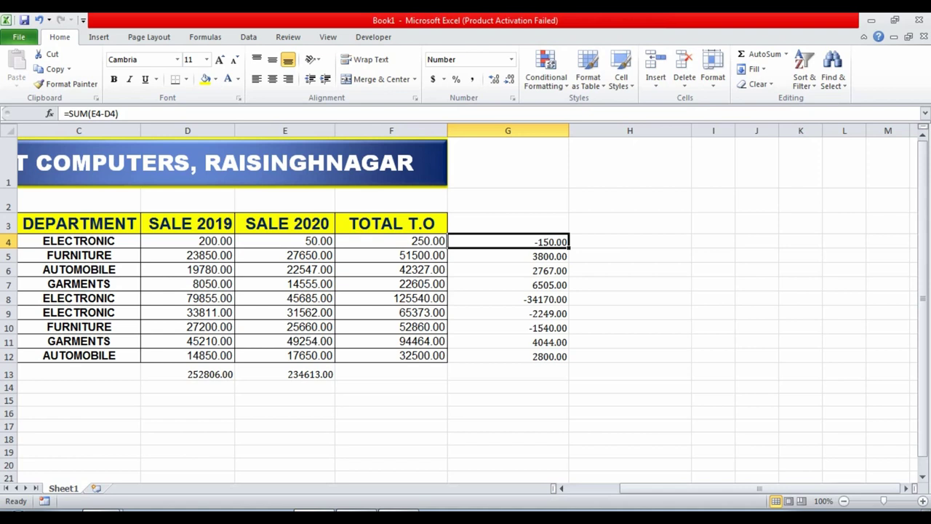
Clear the difference values from G4:G13
key("shift+Down")
key("shift+Down")
key("shift+Down")
key("shift+Down")
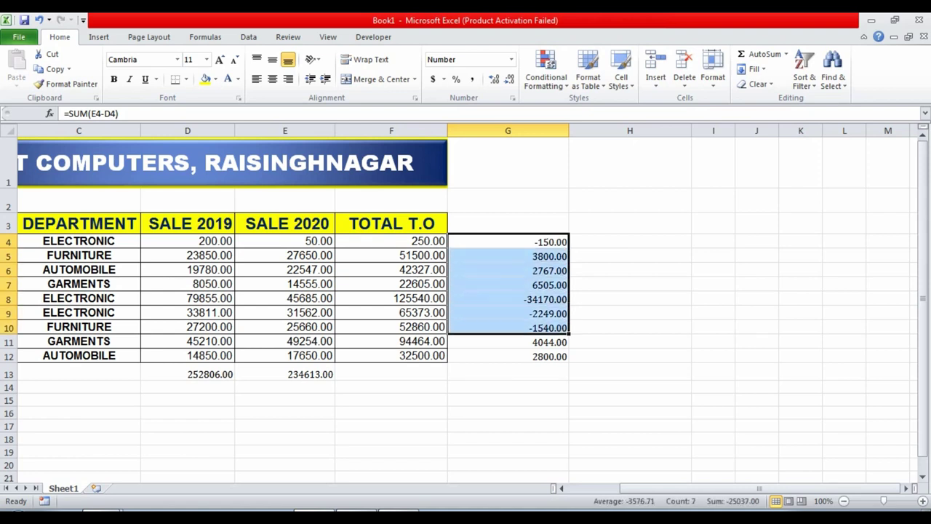
key("shift+Down")
key("shift+Down")
key("shift+Down")
key("Delete")
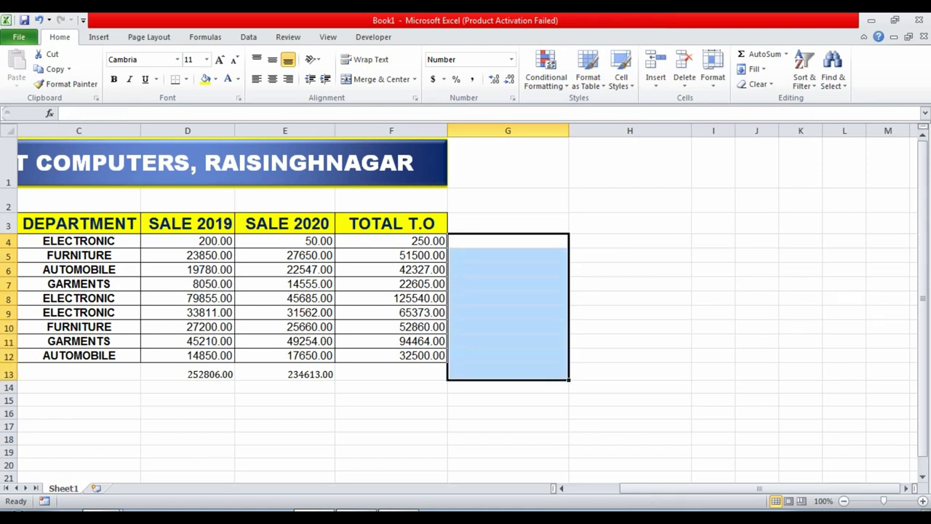
left_click(630, 200)
Enter 50 in E19 and F19, then begin a formula in G19
scroll(285, 354, "down", 1)
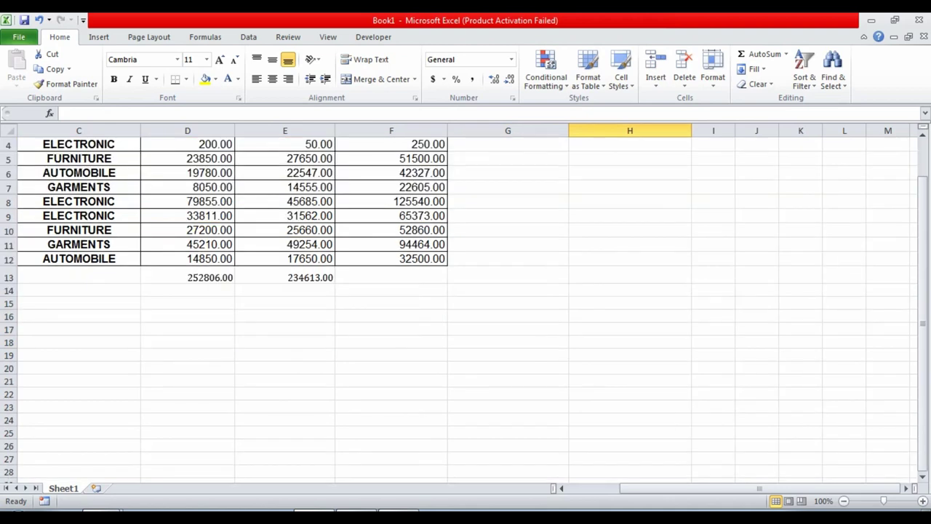
left_click(284, 355)
type("50")
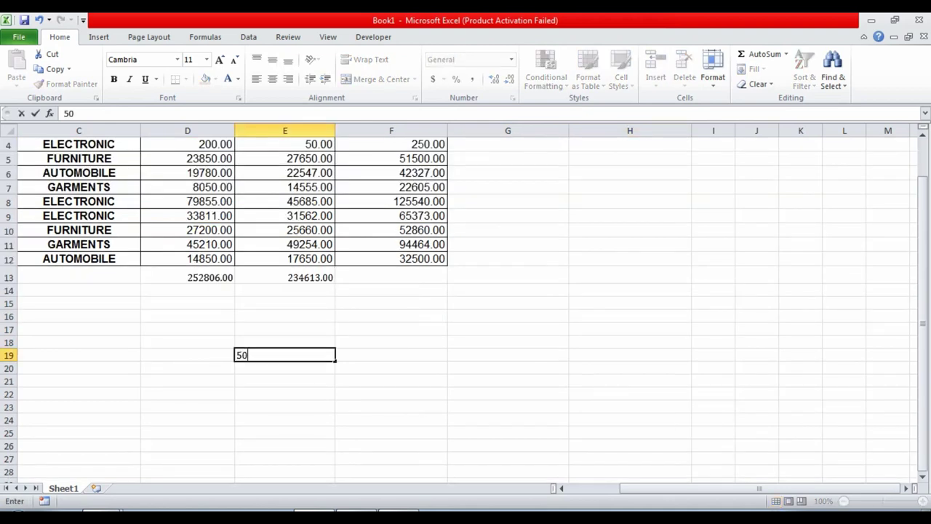
key("Tab")
type("50")
key("Tab")
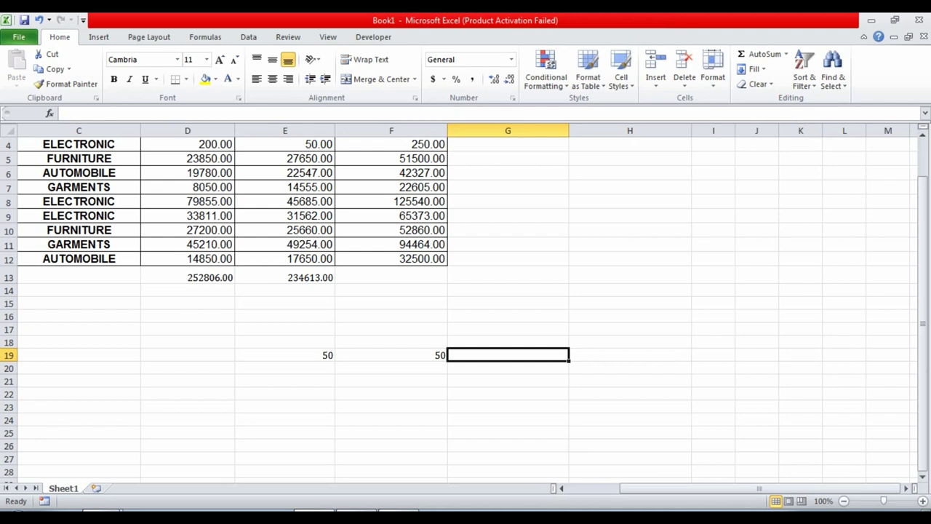
type("=")
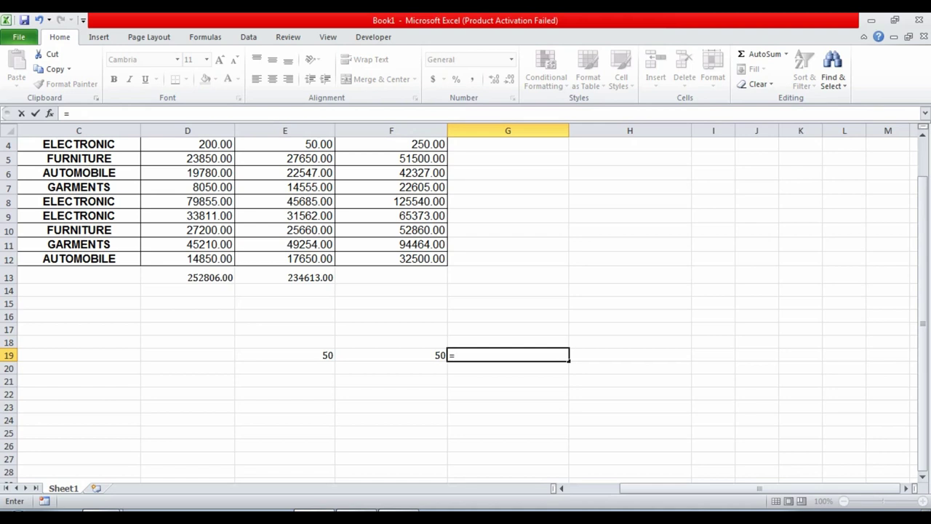
Make G19 multiply F19 by E19
key("Left")
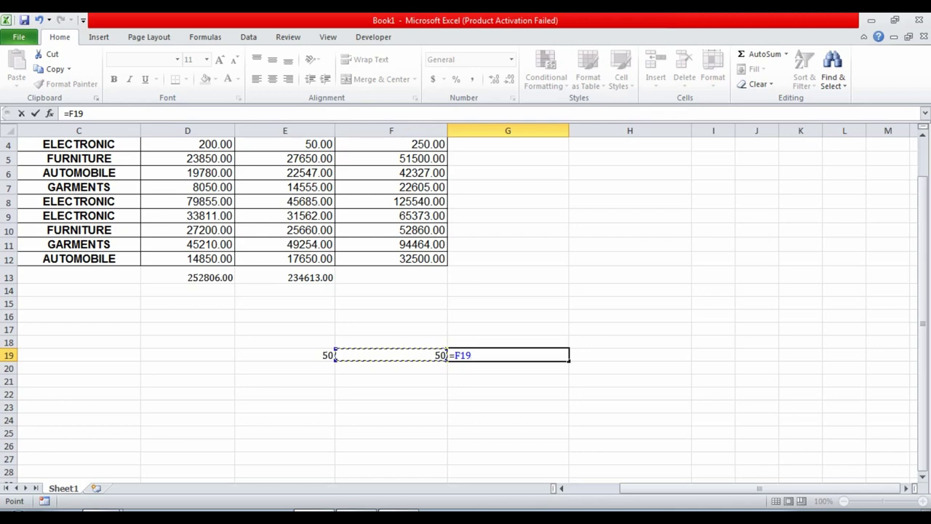
type("*")
left_click(284, 355)
key("Return")
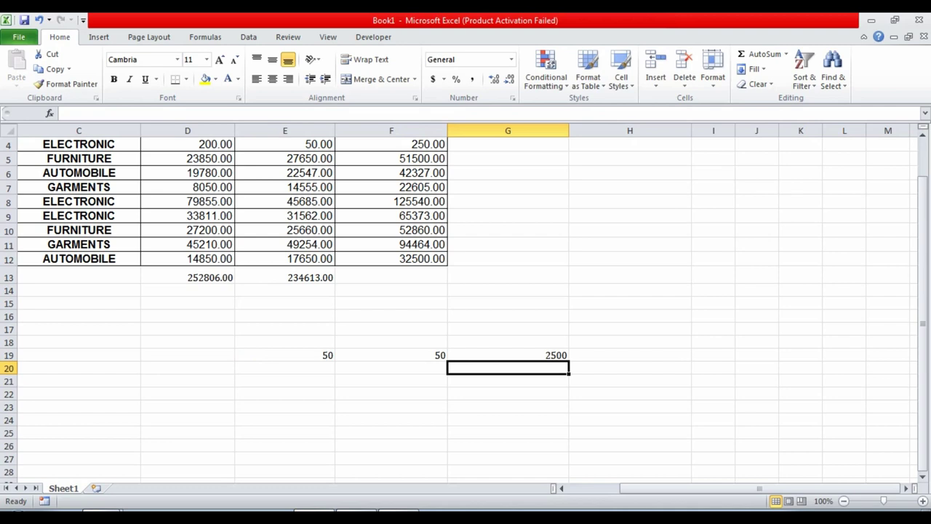
Test the formula with 20 in E19 and 3 in F19
left_click(284, 356)
type("20")
key("Tab")
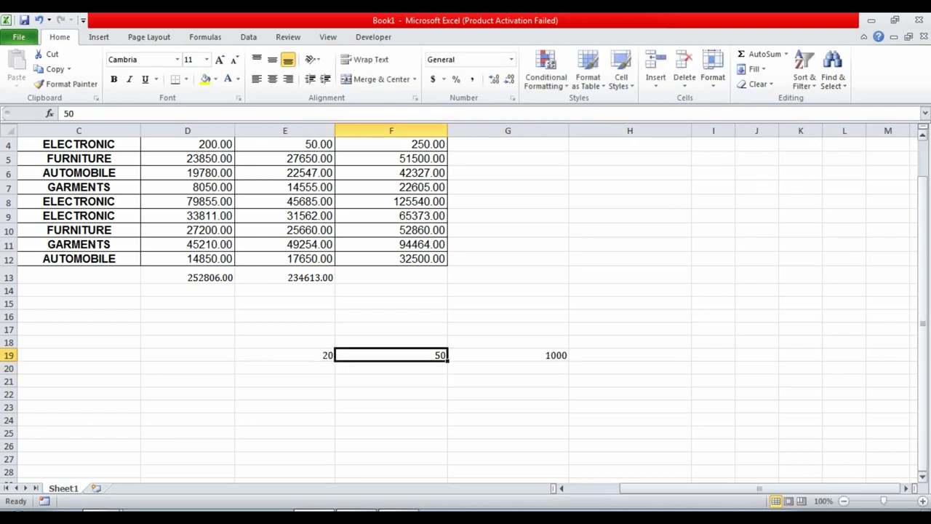
type("3")
key("Tab")
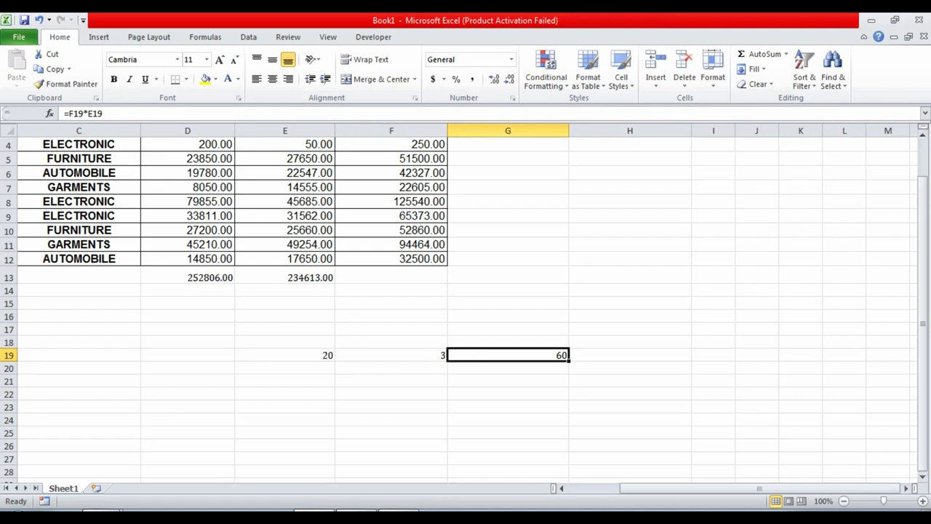
Retest with 5 in E19 and 3 in F19, then change E19 to 3
left_click(391, 355)
left_click(284, 355)
type("5")
key("Tab")
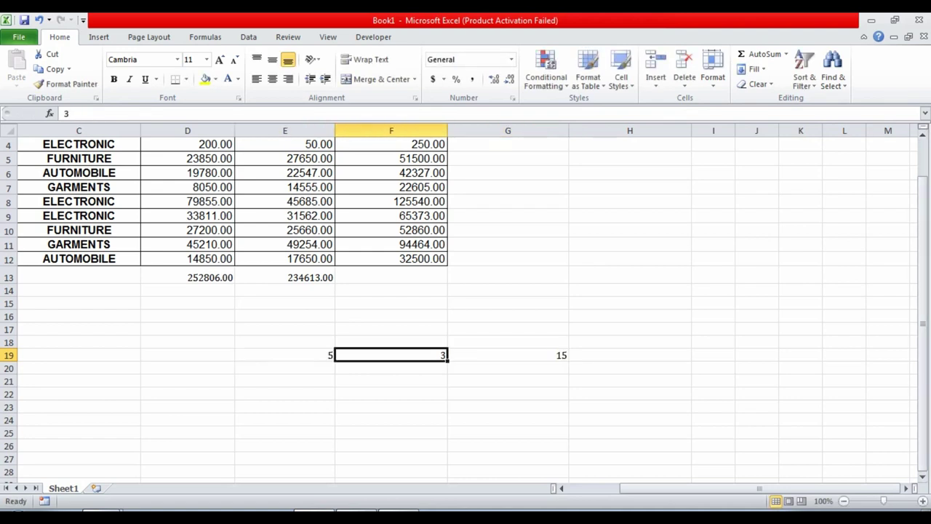
type("3")
key("Tab")
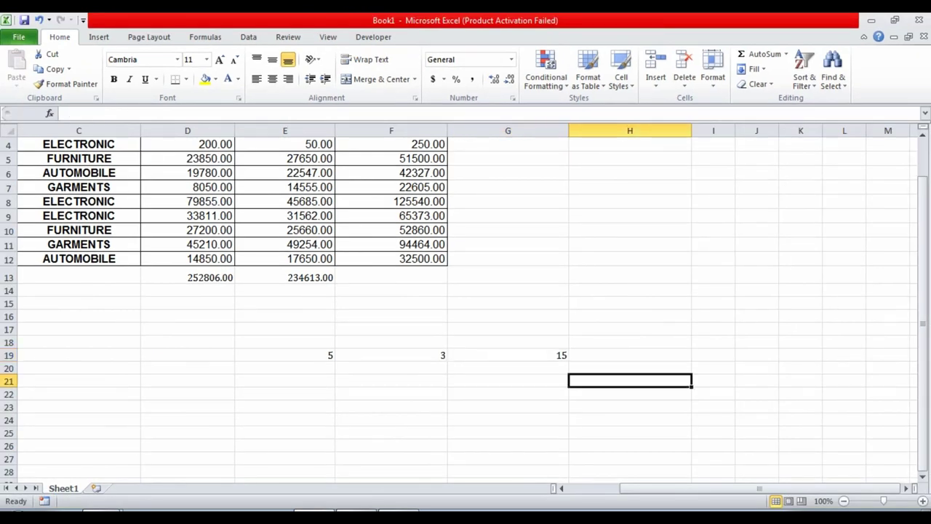
left_click(285, 355)
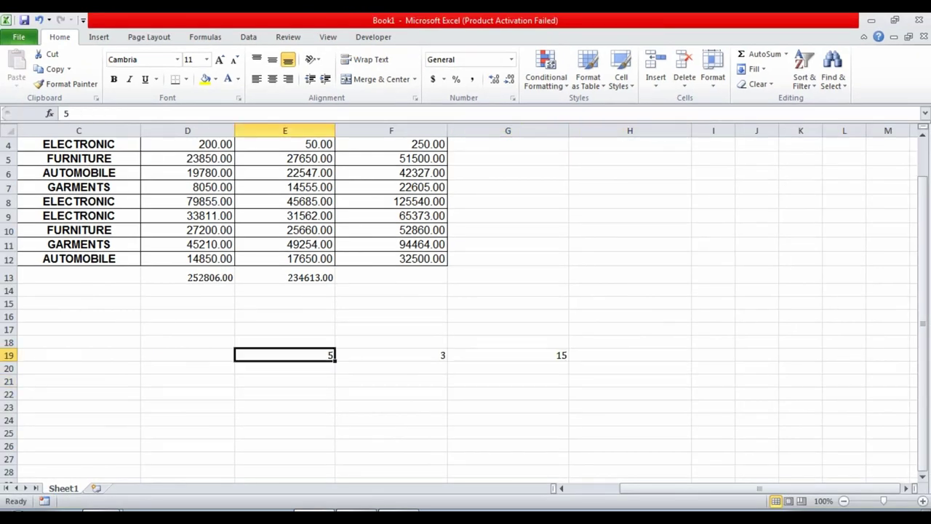
left_click(391, 355)
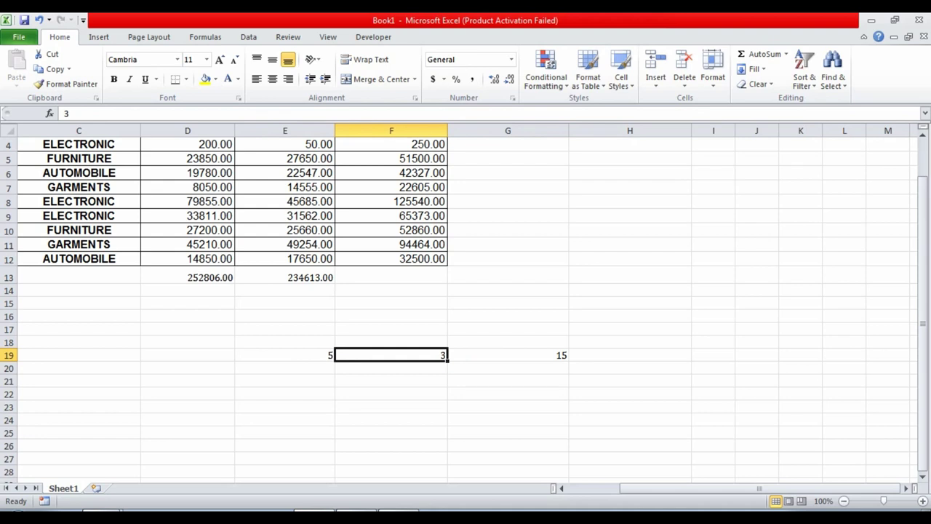
left_click(285, 355)
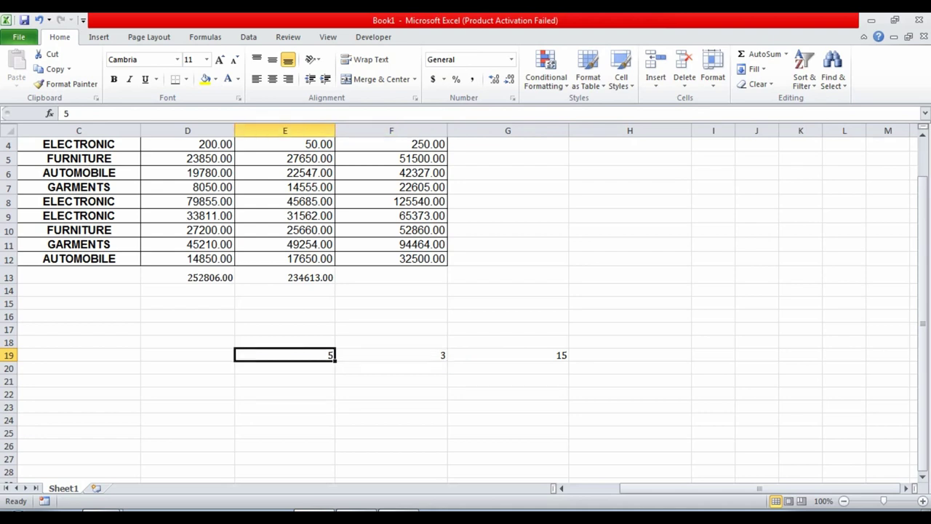
type("3")
key("Tab")
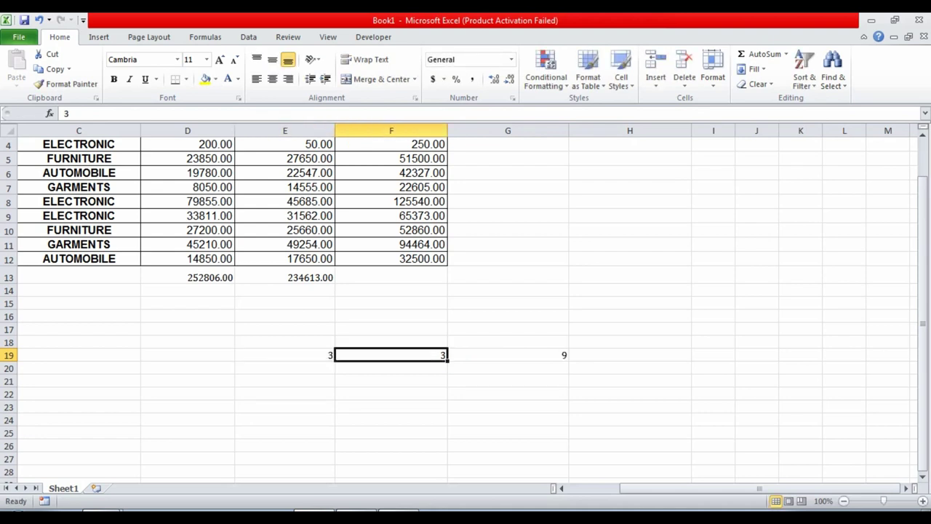
Enlarge the font of E18:G20 and make row 19 taller
left_click_drag(285, 342, 508, 368)
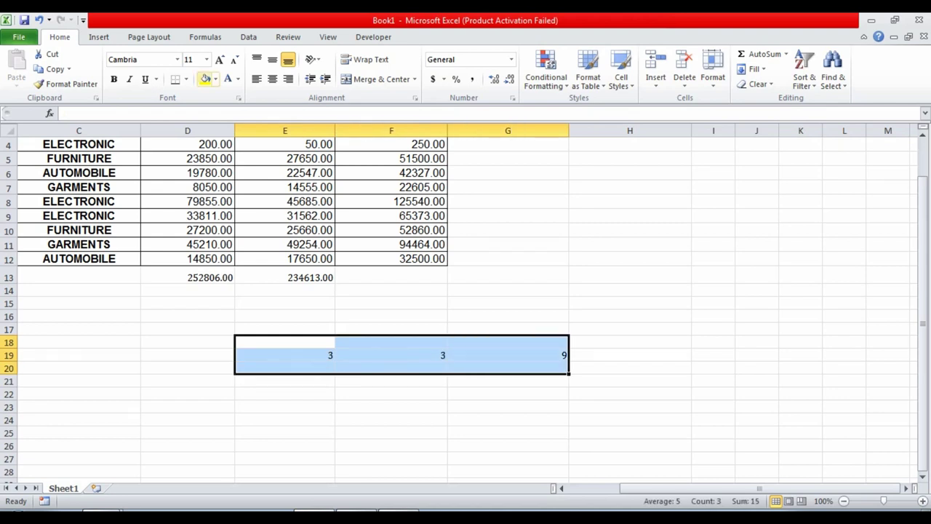
left_click(219, 58)
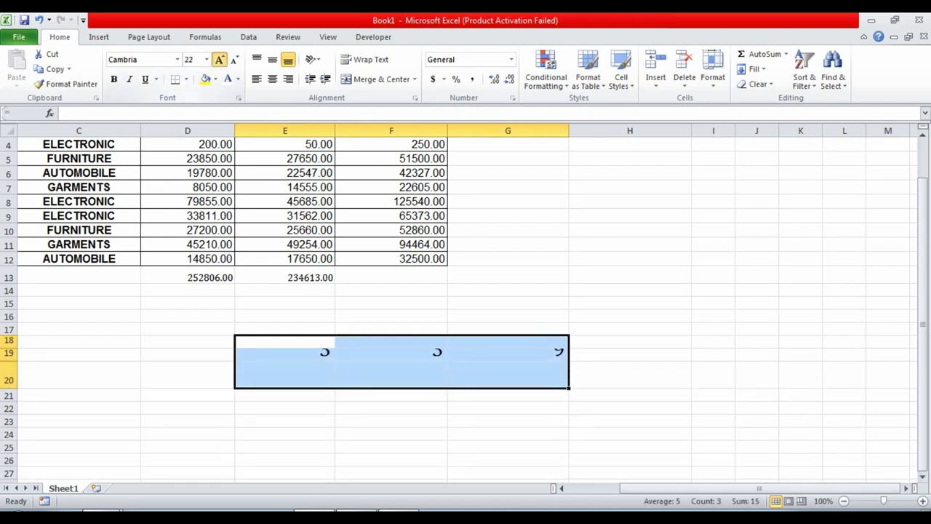
left_click(78, 377)
left_click(9, 352)
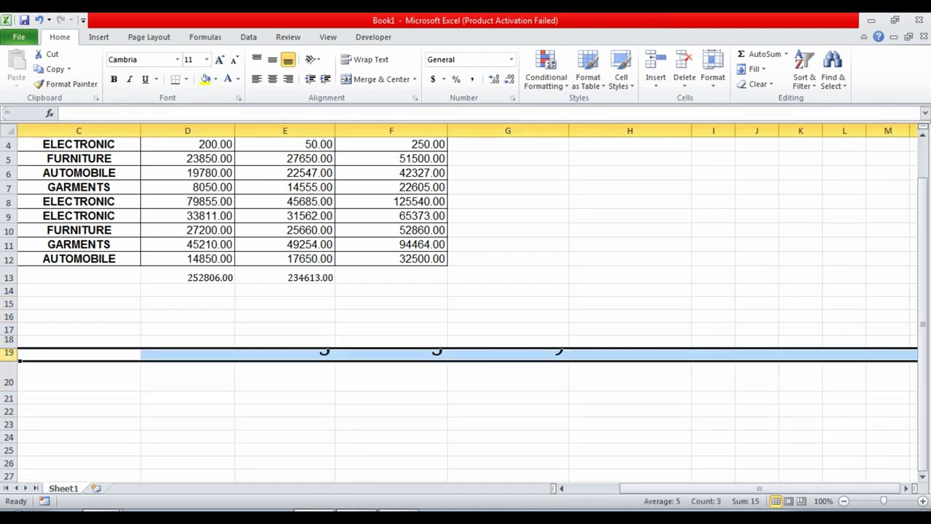
left_click_drag(8, 360, 9, 381)
Enter 12 in both E19 and F19 so G19 shows 144
left_click(391, 419)
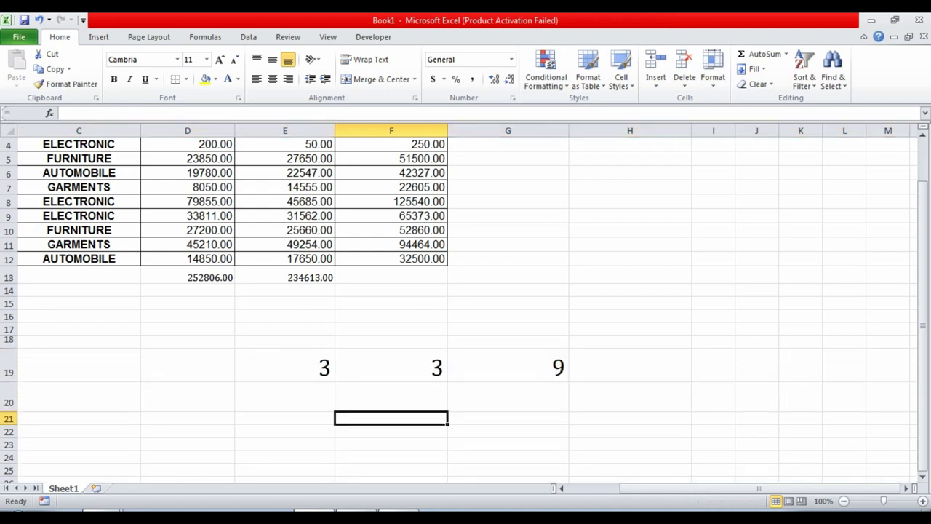
left_click(284, 366)
type("12")
key("Tab")
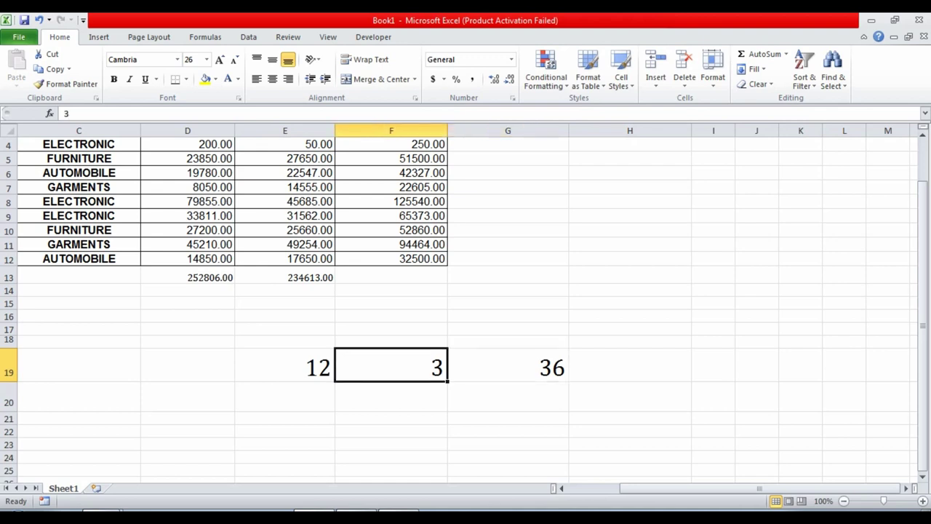
left_click(285, 366)
left_click(392, 366)
type("12")
key("Tab")
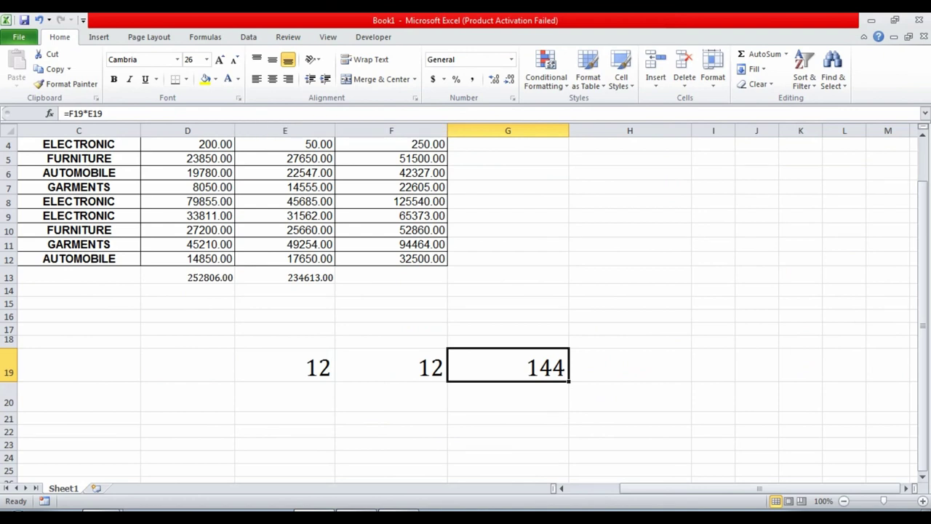
Clear the values from E19, F19 and G19
key("Left")
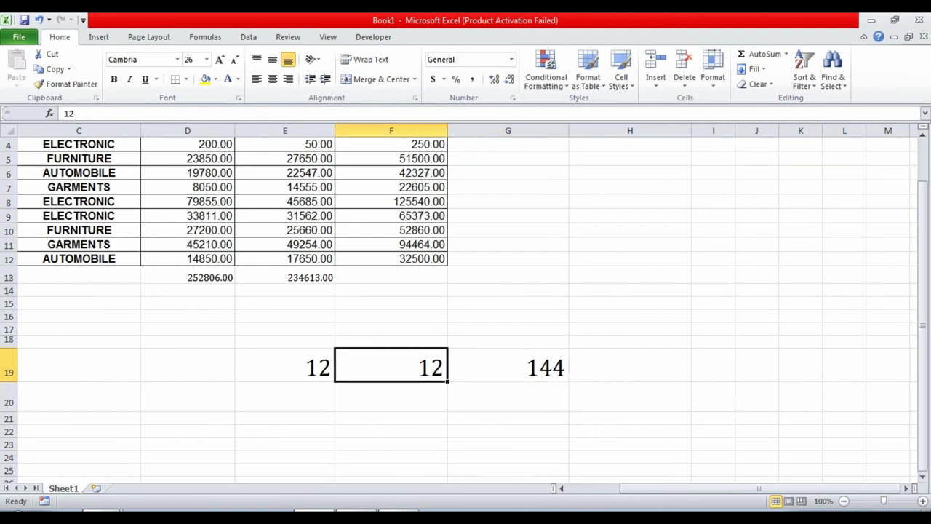
key("Left")
key("Delete")
key("Right")
key("Delete")
key("Right")
key("Delete")
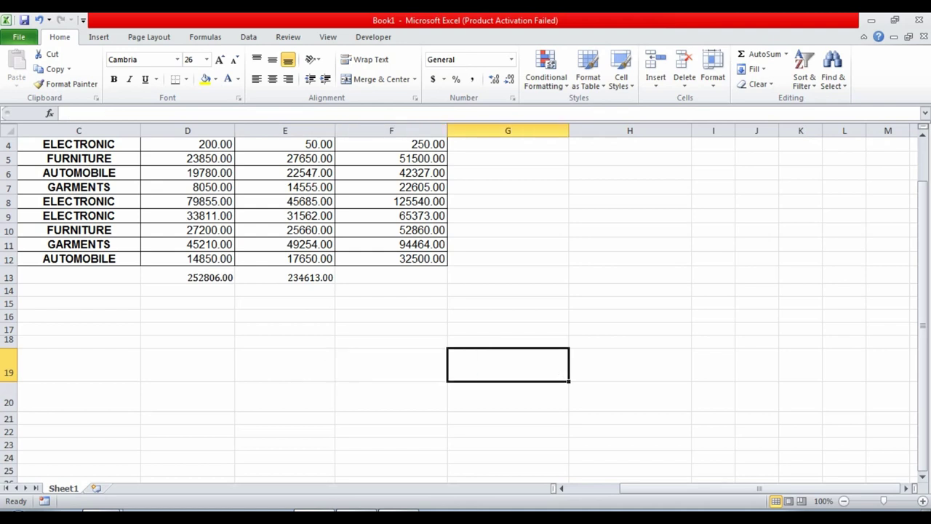
Enter 25 in E19 and 5 in F19
key("Left")
key("Left")
type("25")
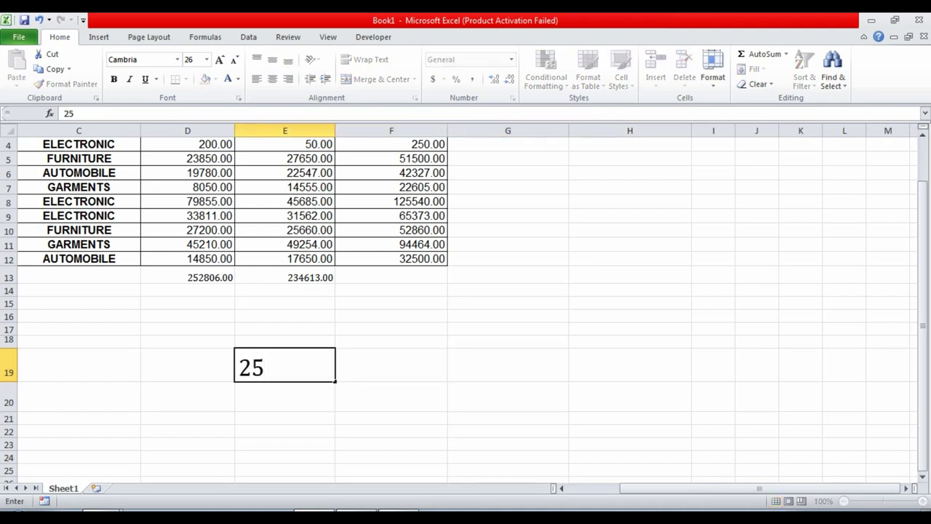
key("Tab")
type("5")
key("Tab")
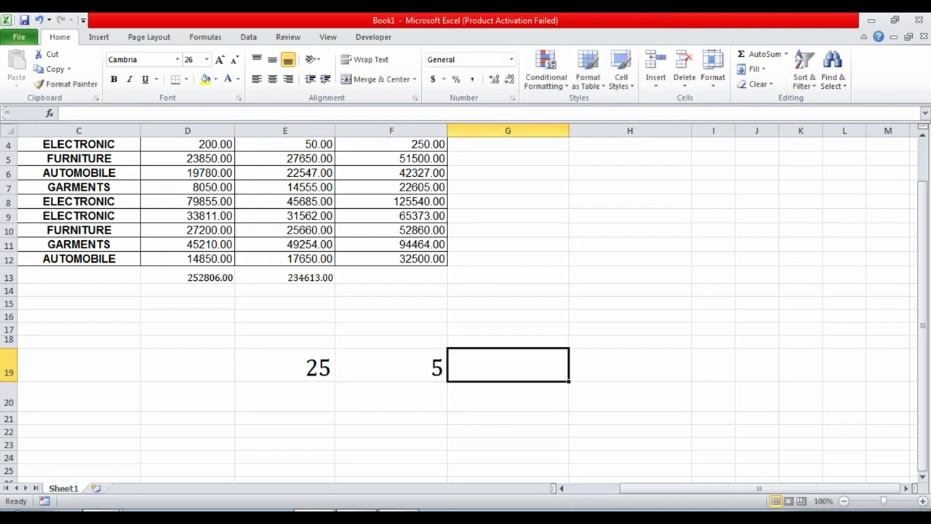
Enter the division formula =E19/F19 in G19
type("=")
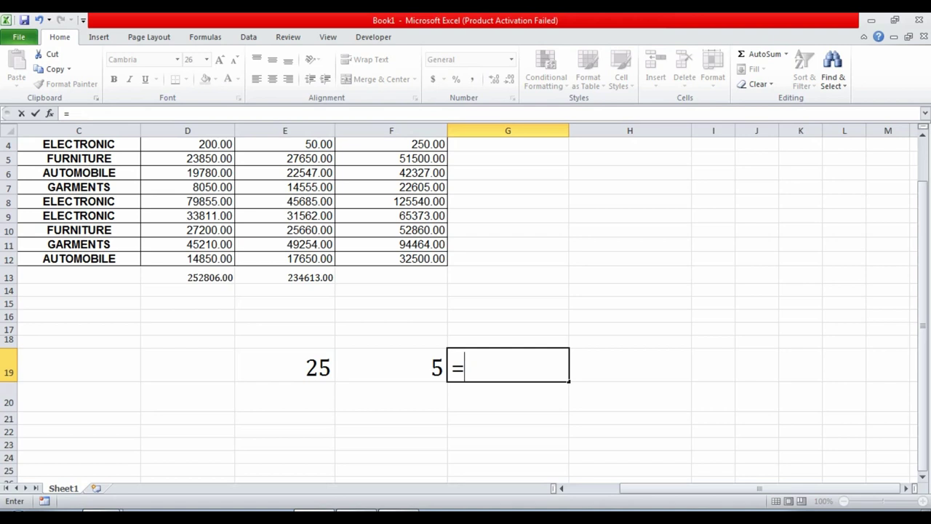
left_click(284, 364)
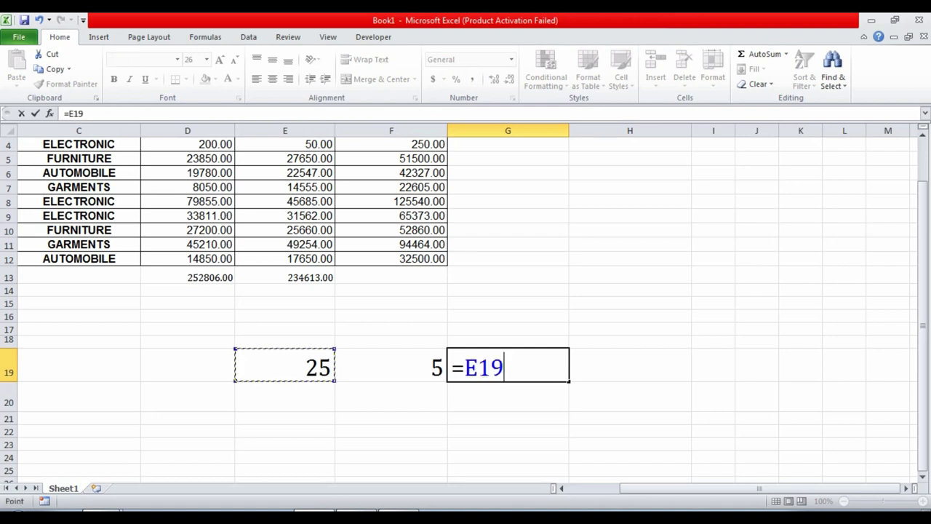
type("/")
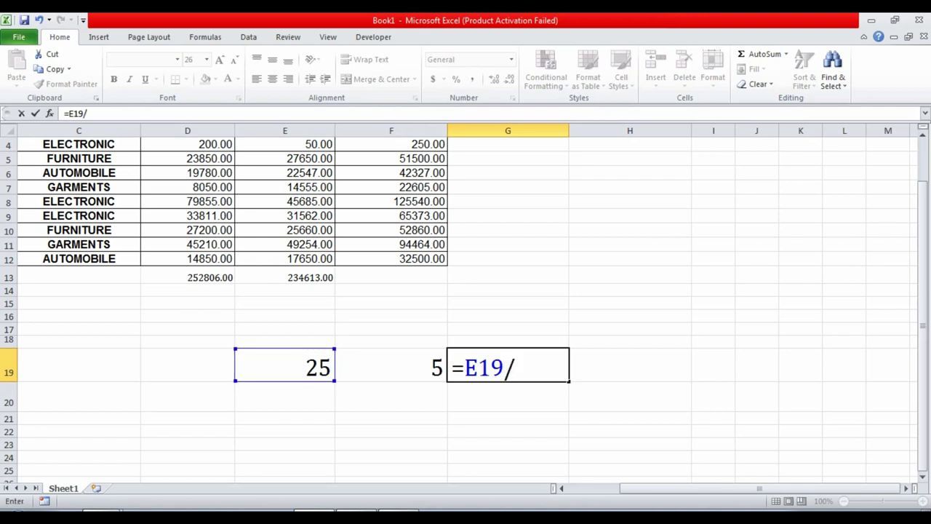
type("\\")
key("BackSpace")
key("BackSpace")
type("\\")
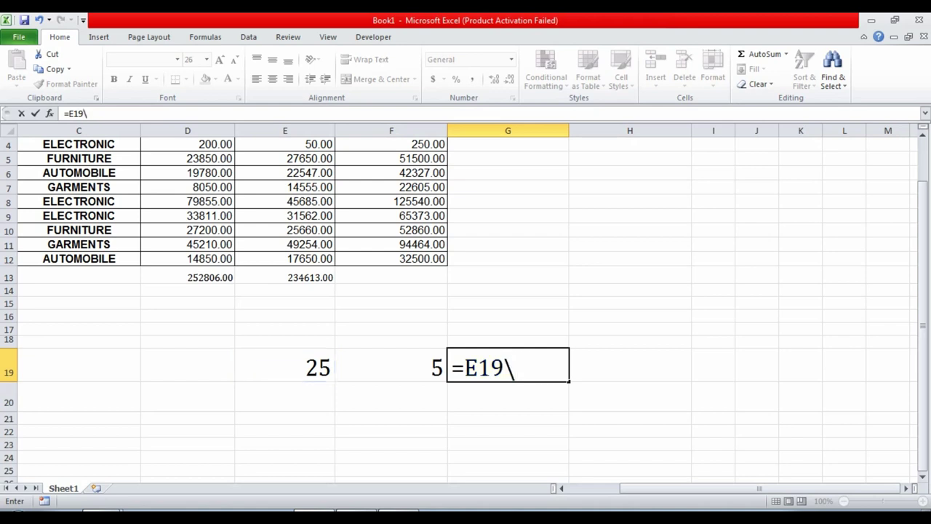
key("BackSpace")
type("/")
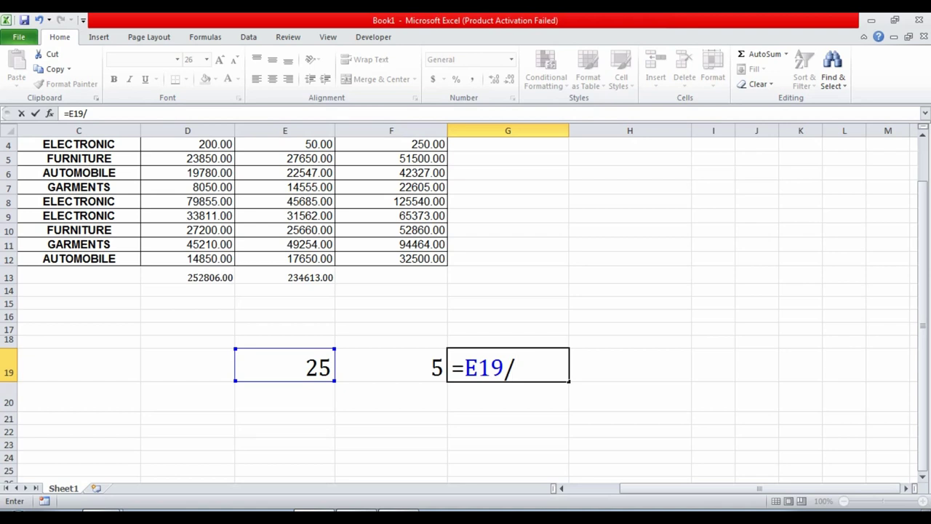
key("Left")
key("Return")
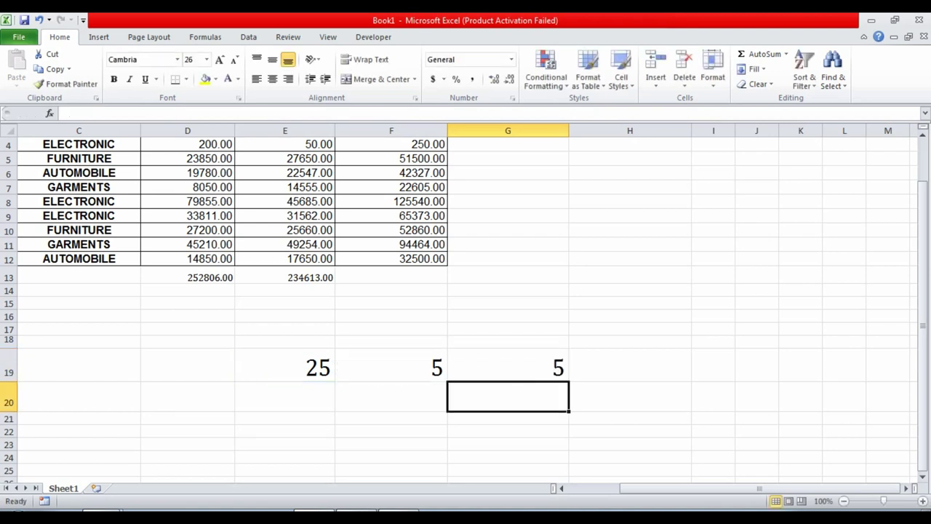
Change the divisor in F19 to 3 and show G19 with two decimals
key("Up")
key("Left")
key("Left")
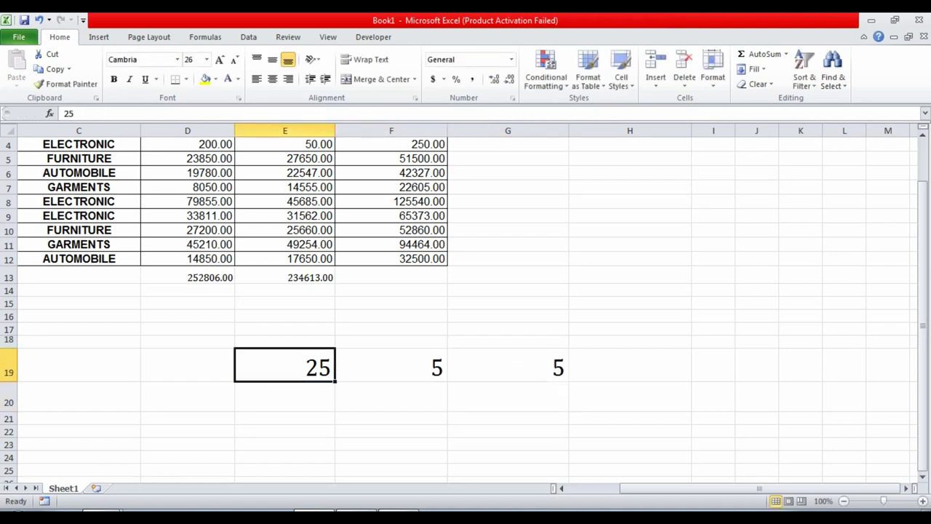
key("Right")
type("3")
key("Right")
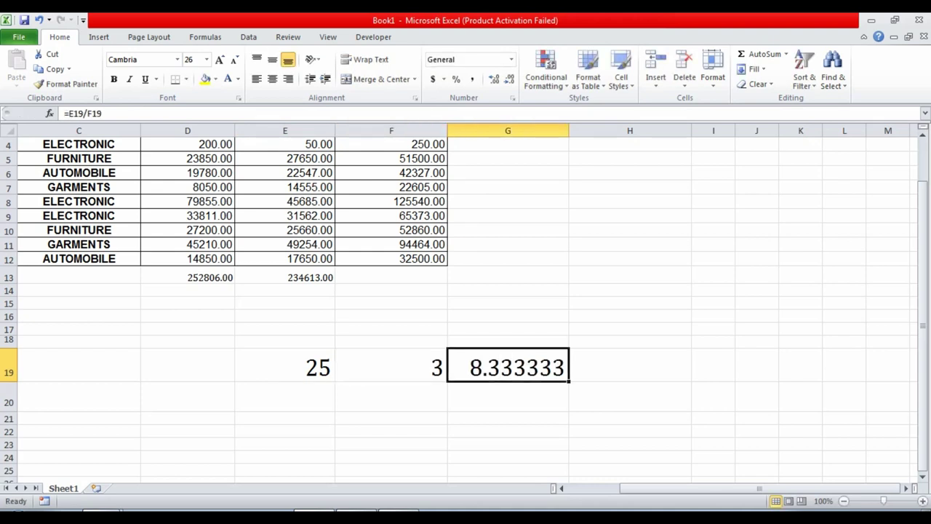
key("Left")
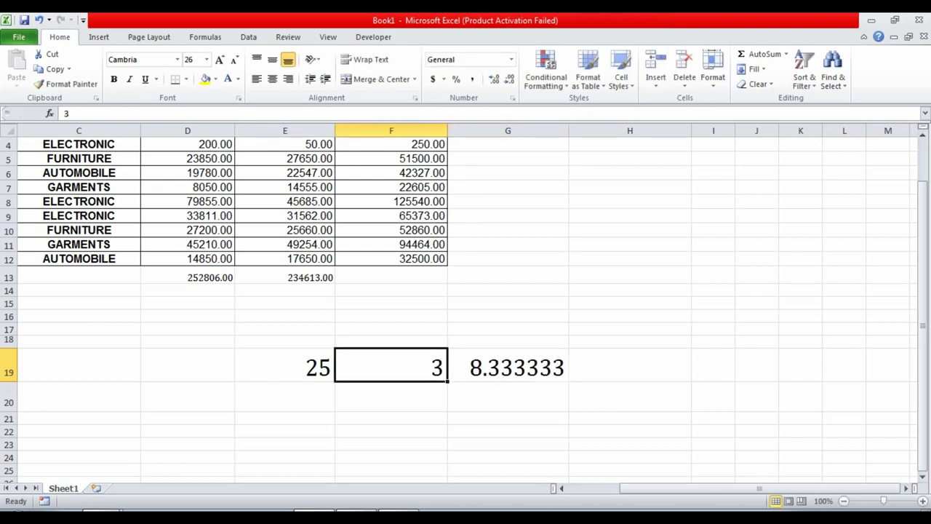
key("Right")
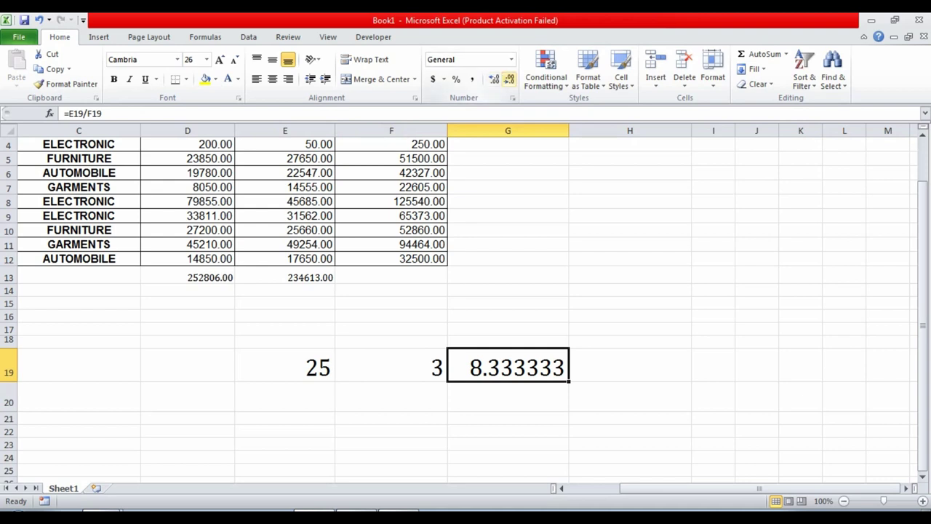
left_click(509, 78)
left_click(509, 79)
left_click(509, 79)
left_click(509, 79)
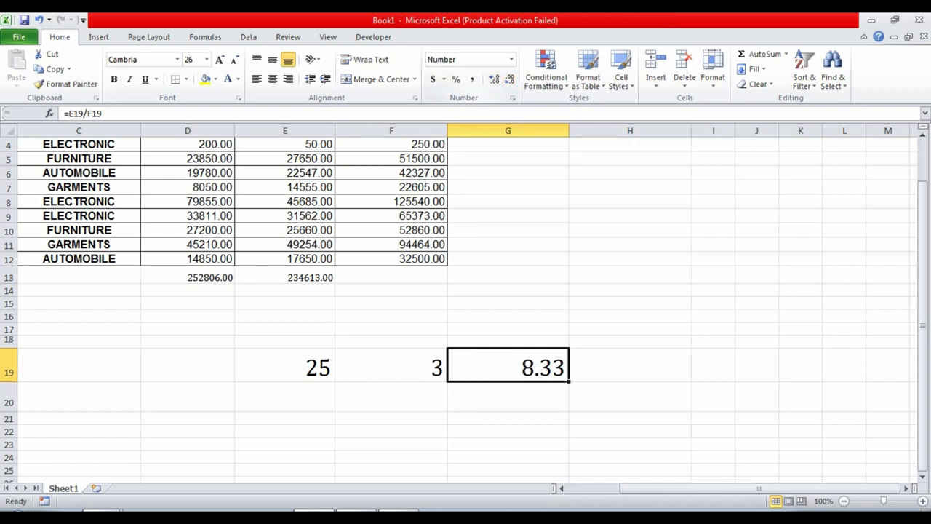
Try divisors 4, 2 and finally 1 in F19
left_click(391, 365)
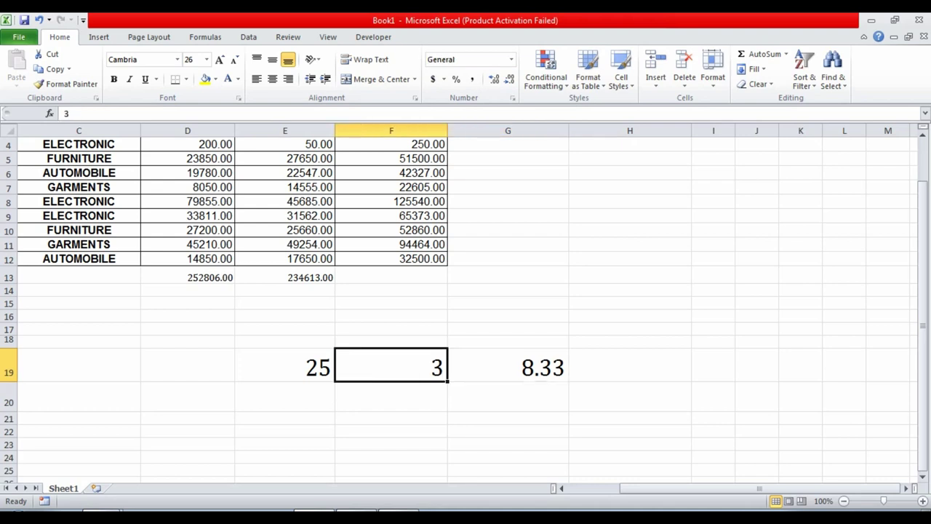
type("4")
key("Tab")
left_click(391, 365)
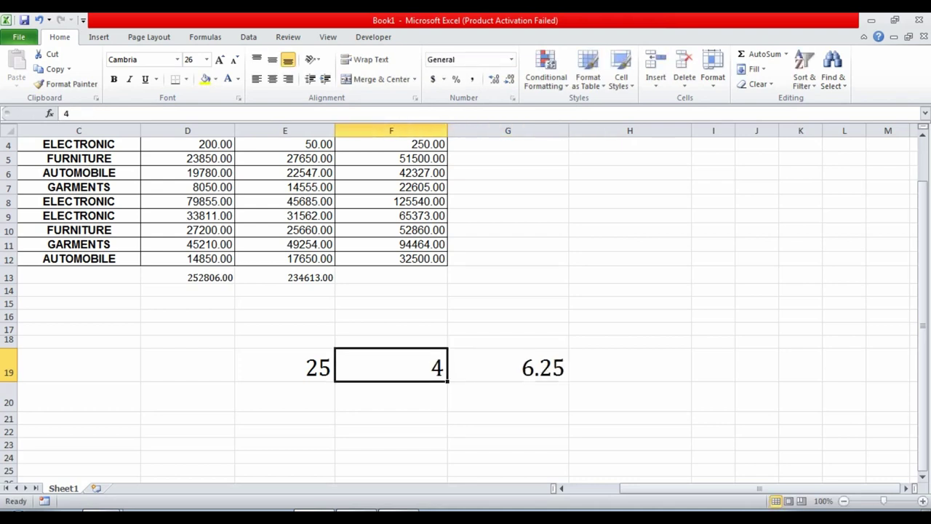
type("2")
key("Tab")
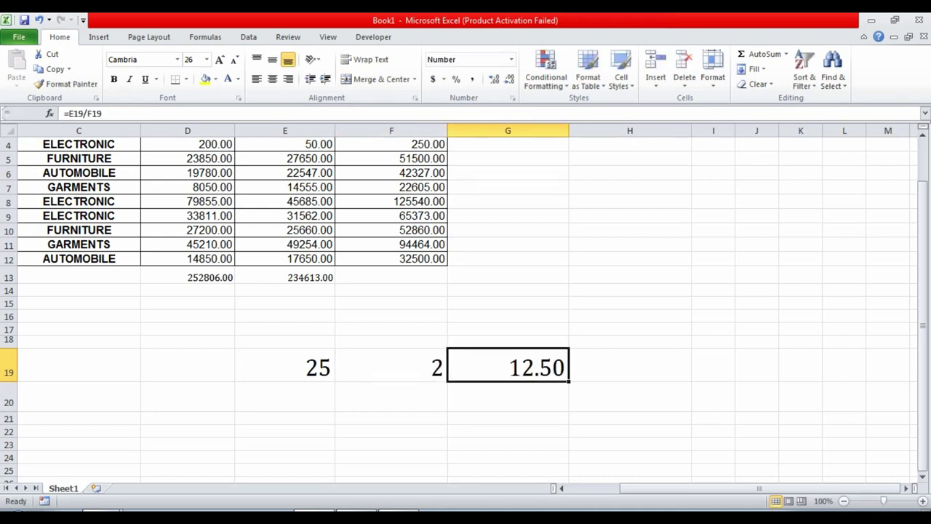
left_click(391, 365)
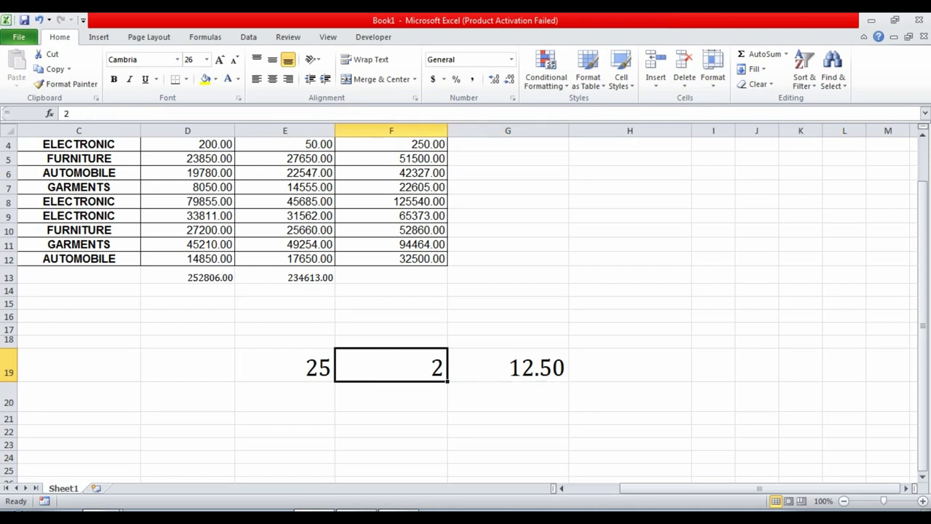
type("1")
key("Tab")
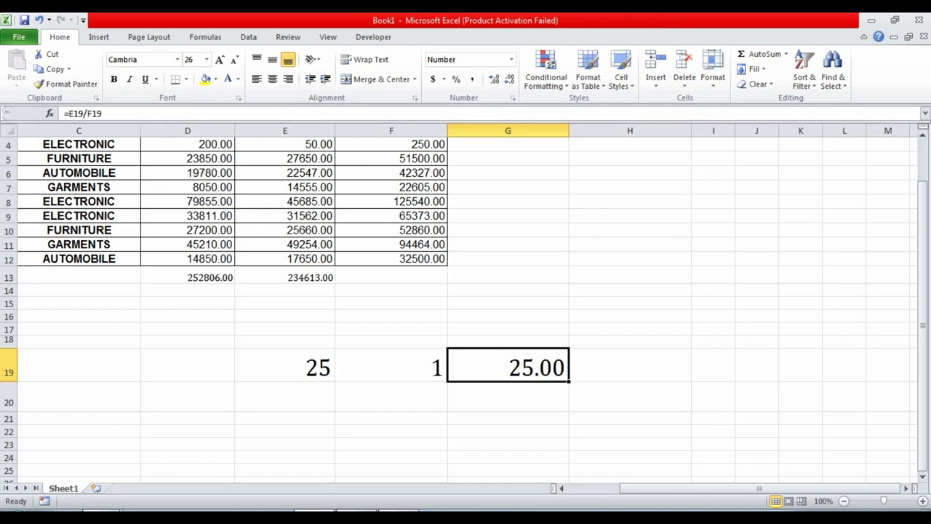
Enter a multiplication formula in G19 referencing F19 and E19
type("=")
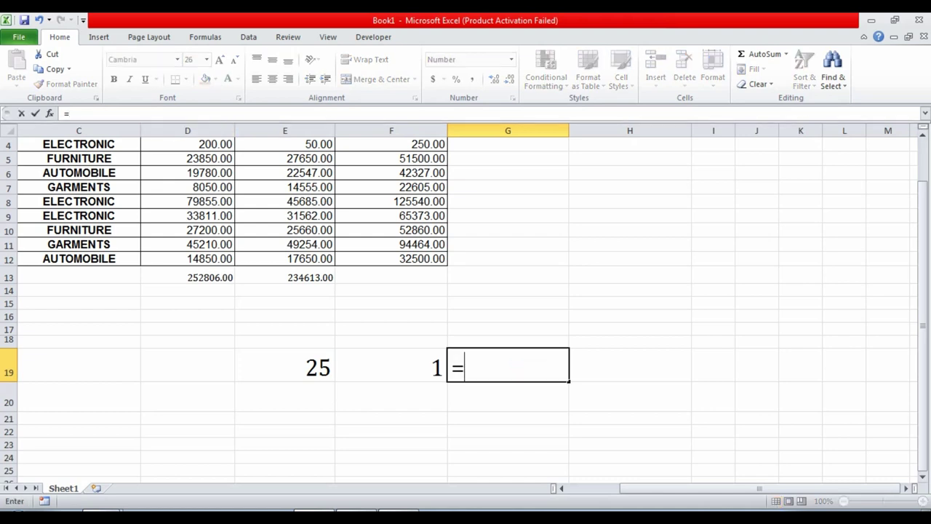
key("Left")
key("Left")
type("*")
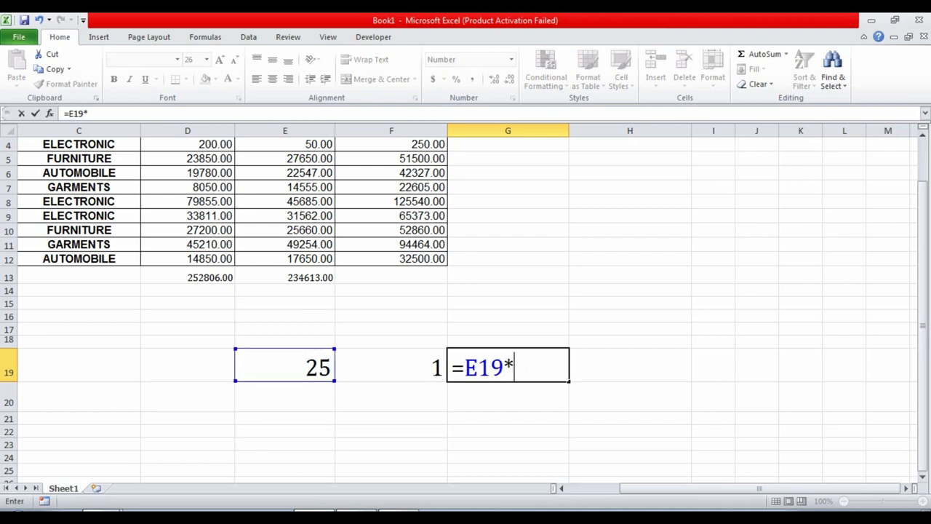
key("Left")
key("Return")
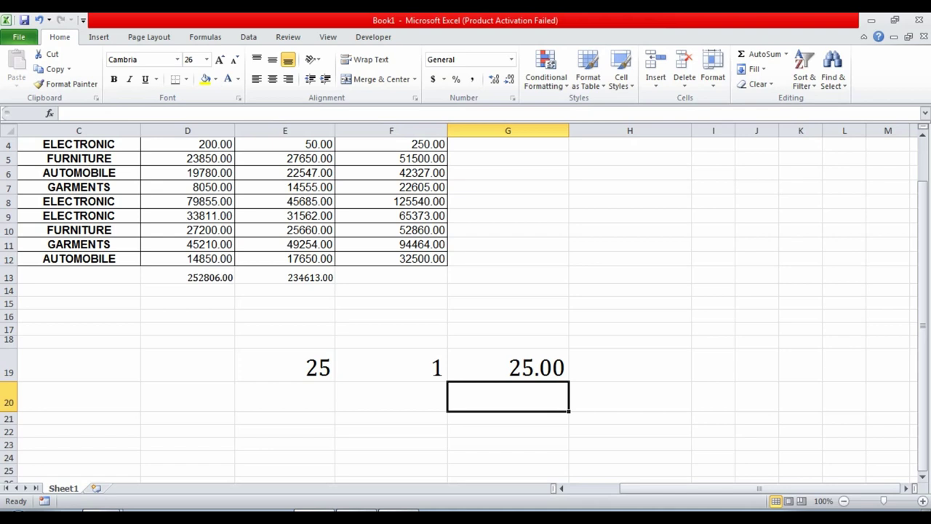
Clear the test values from G19, F19 and E19
left_click(508, 365)
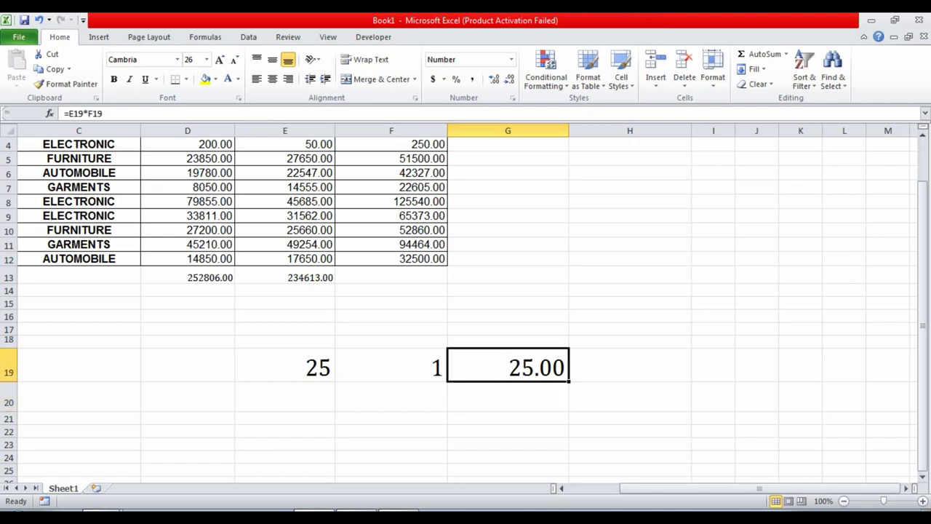
key("Left")
key("Left")
key("Delete")
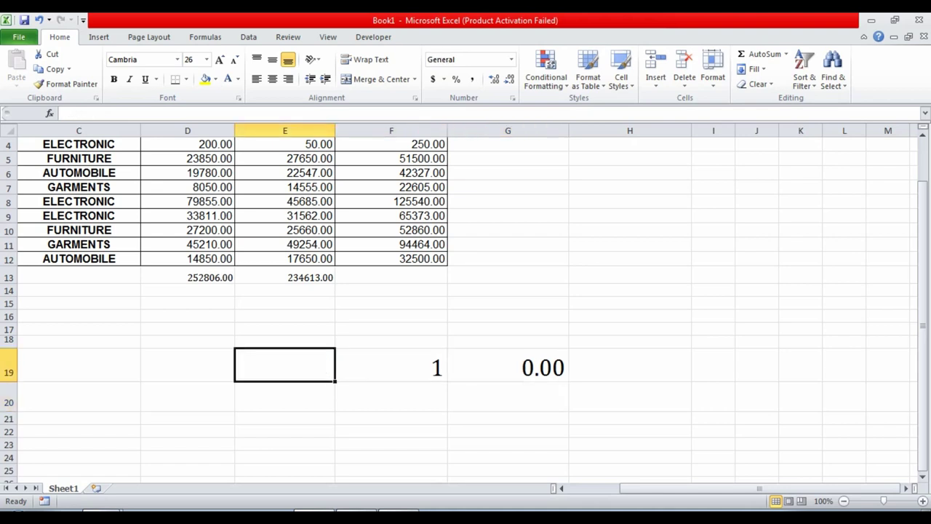
key("Right")
key("Delete")
key("Right")
key("Delete")
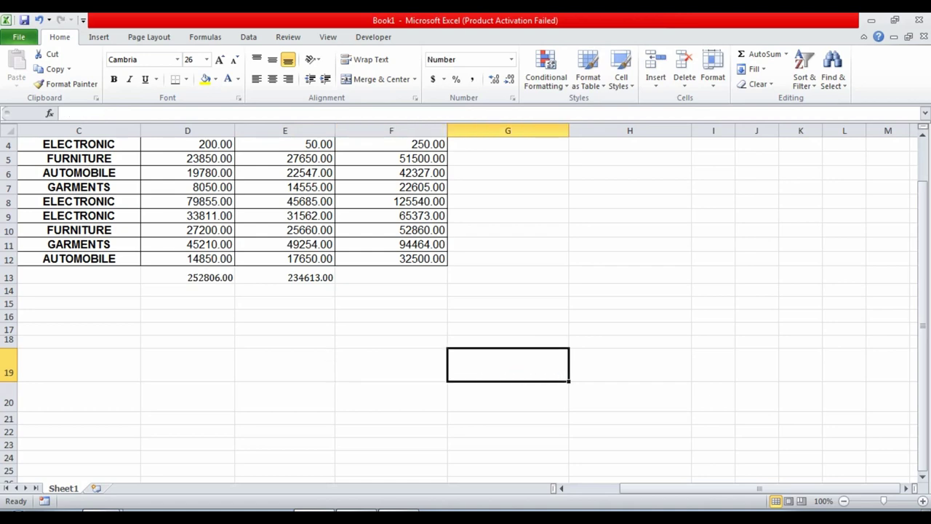
Delete the SALE 2019 and SALE 2020 totals in D13:E13
left_click_drag(188, 277, 284, 277)
key("Delete")
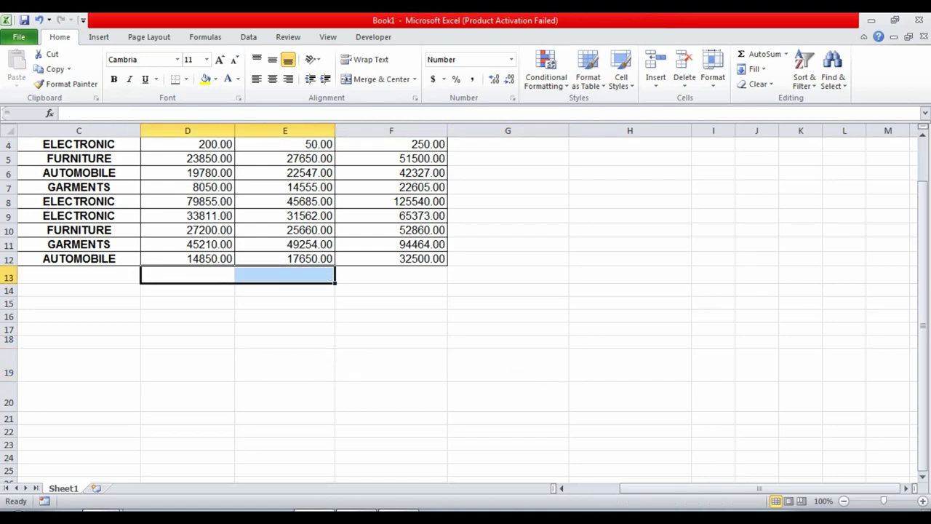
scroll(291, 291, "up", 1)
left_click(79, 299)
Select the table's header row from SALESMAN to TOTAL T.O
key("Left")
key("Left")
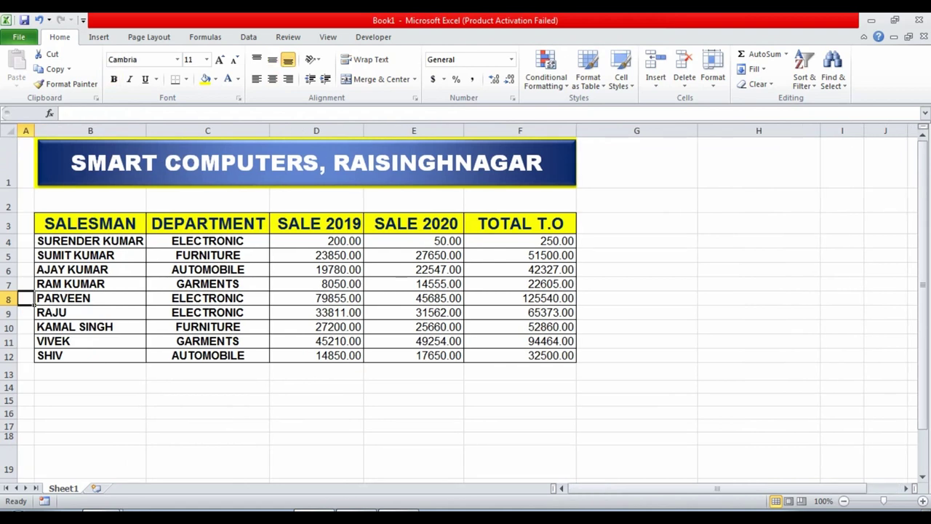
left_click(90, 312)
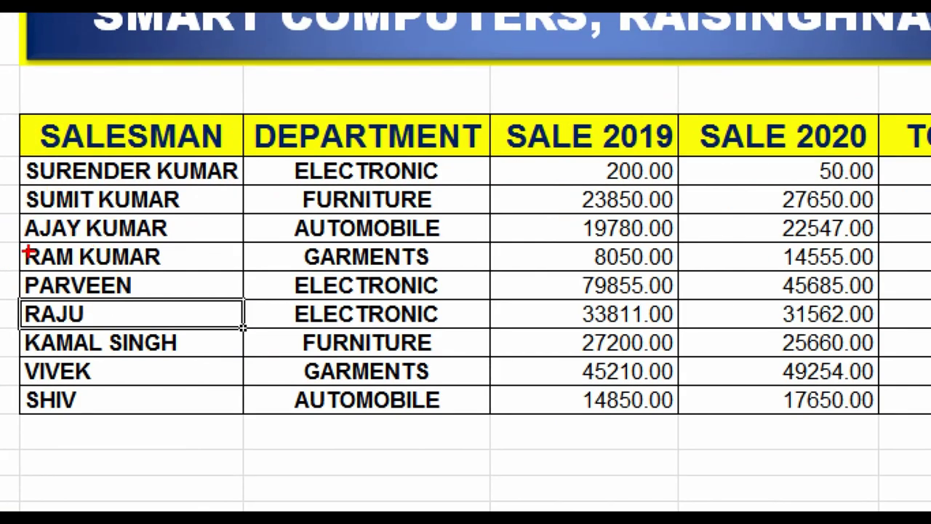
left_click_drag(16, 243, 174, 286)
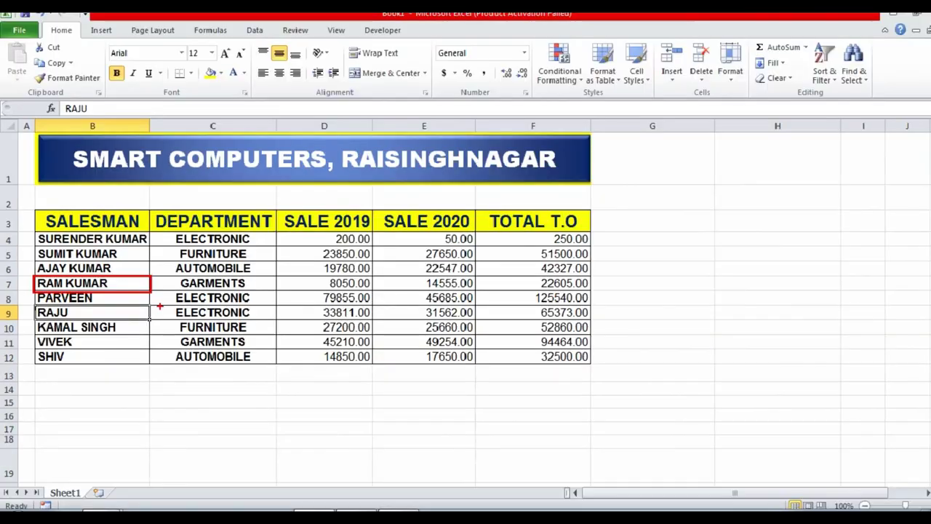
left_click(90, 327)
mouse_move(91, 223)
left_mouse_down()
mouse_move(414, 241)
mouse_move(521, 224)
left_mouse_up()
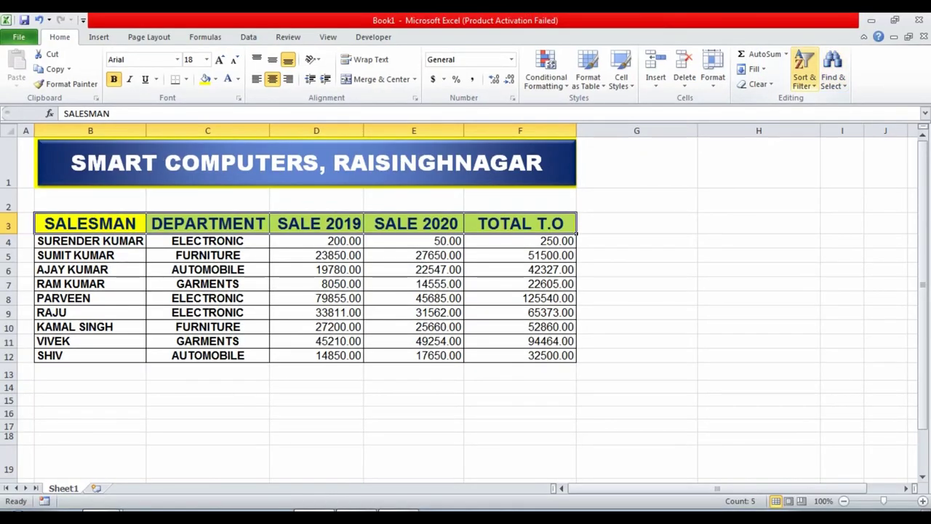
Turn on Filter from Sort & Filter for the selected header row
left_click(804, 69)
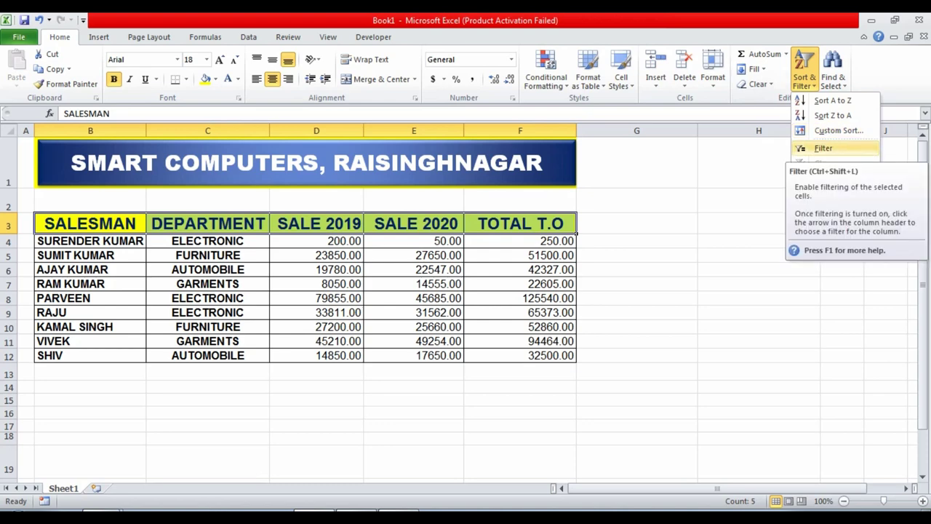
left_click(824, 147)
left_click(759, 240)
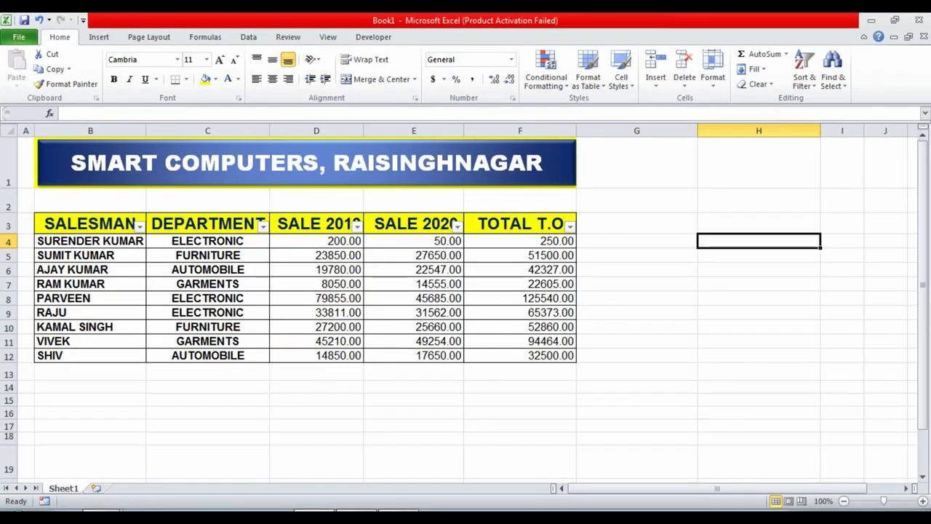
left_click(139, 226)
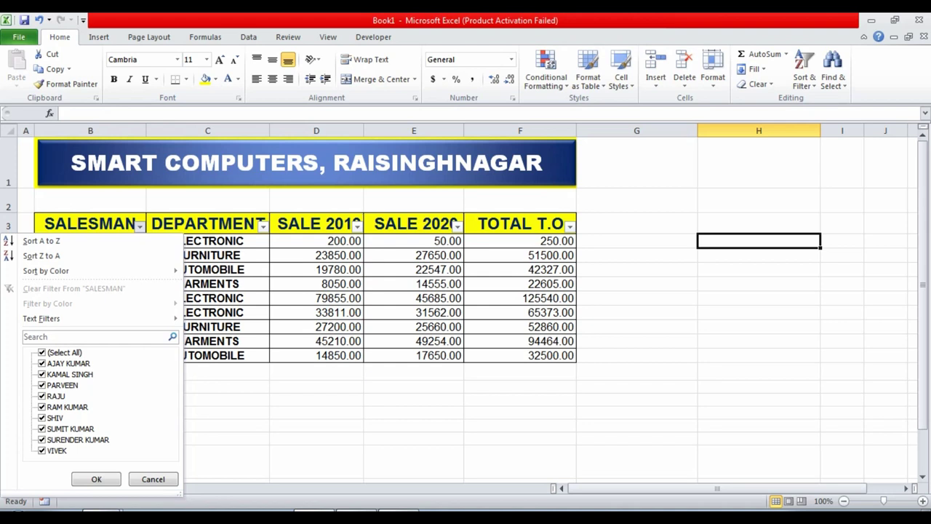
left_click(41, 352)
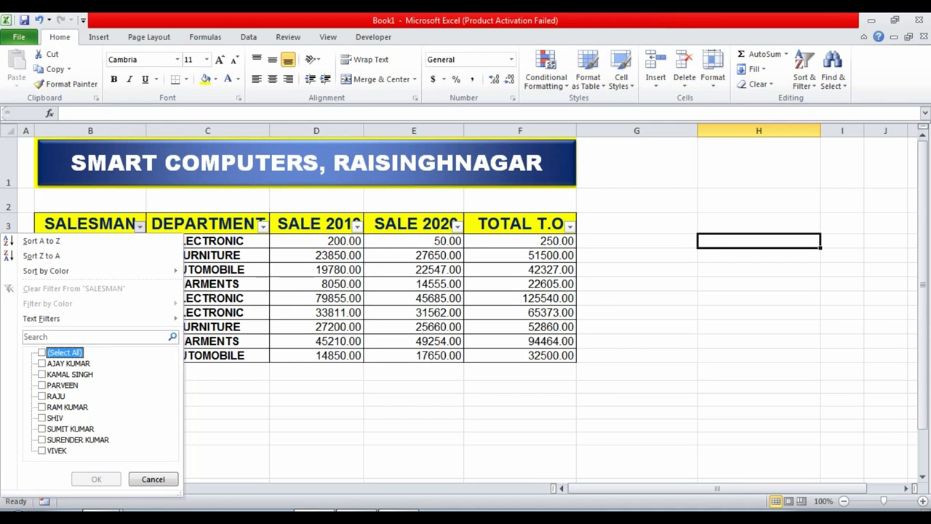
left_click(41, 385)
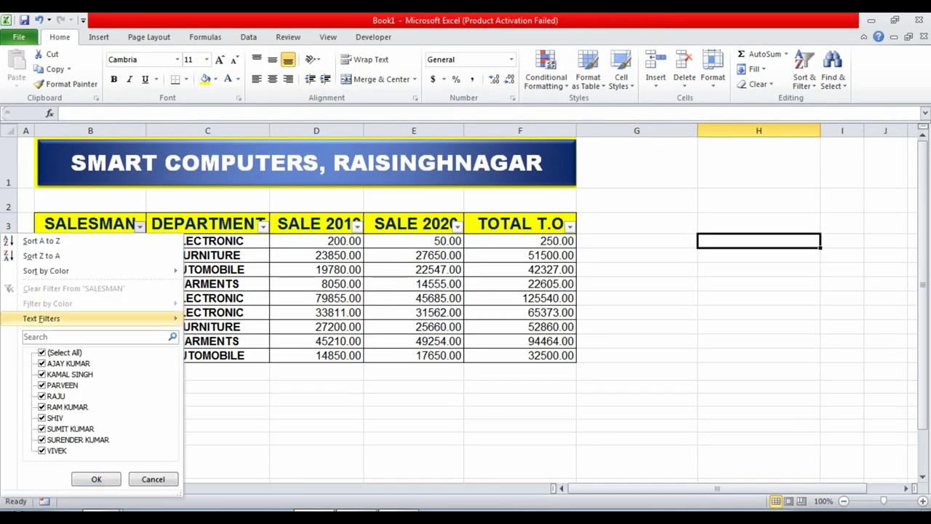
left_click(41, 352)
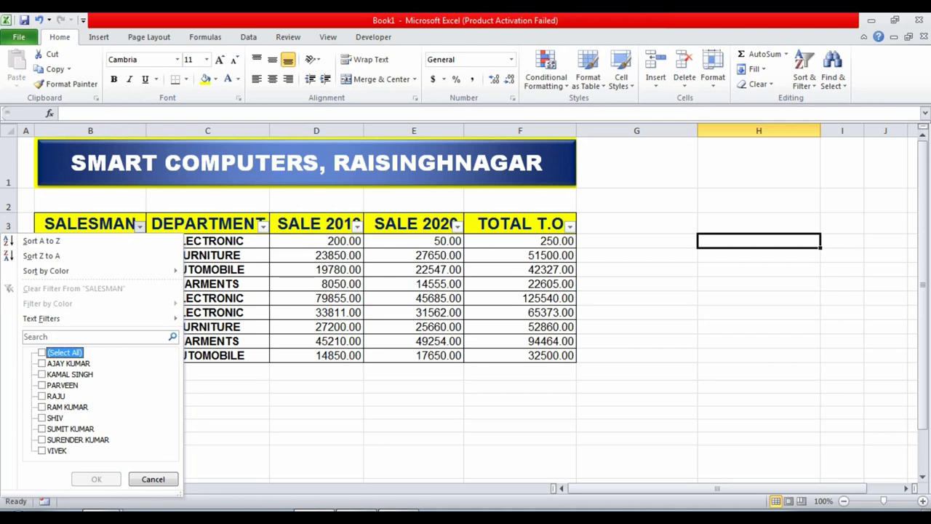
left_click(42, 385)
left_click(96, 479)
left_click(207, 379)
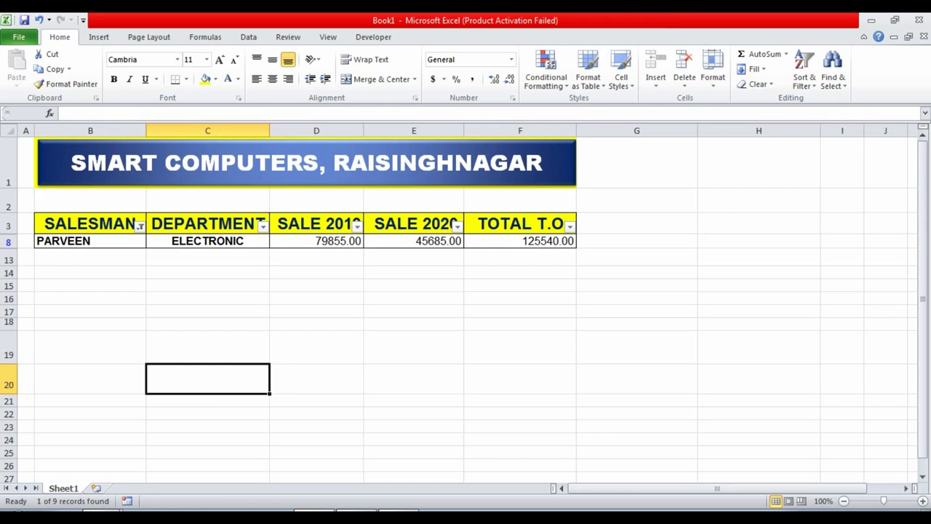
left_click(140, 226)
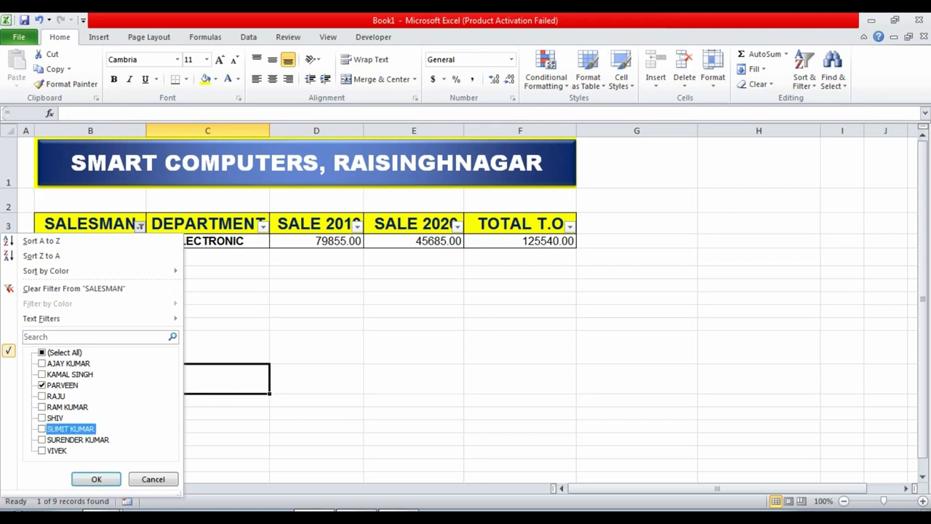
left_click(42, 429)
left_click(90, 361)
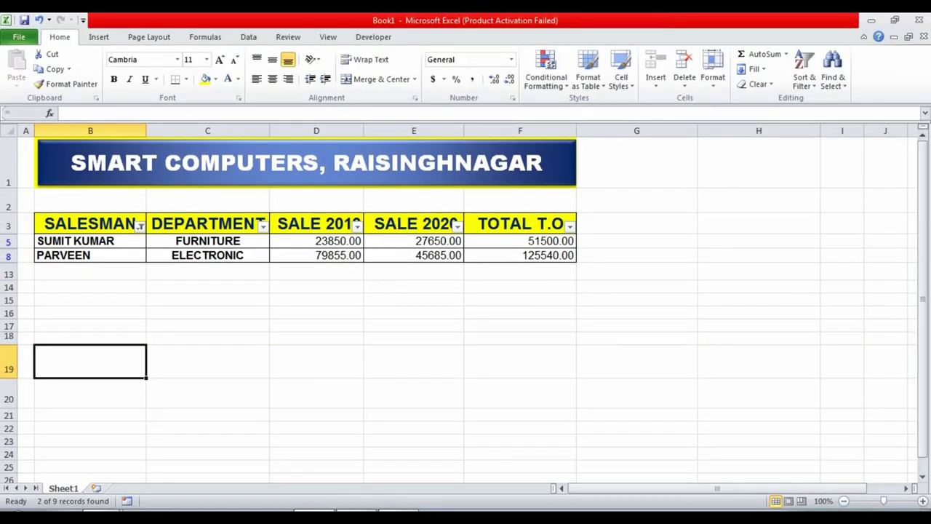
left_click(139, 227)
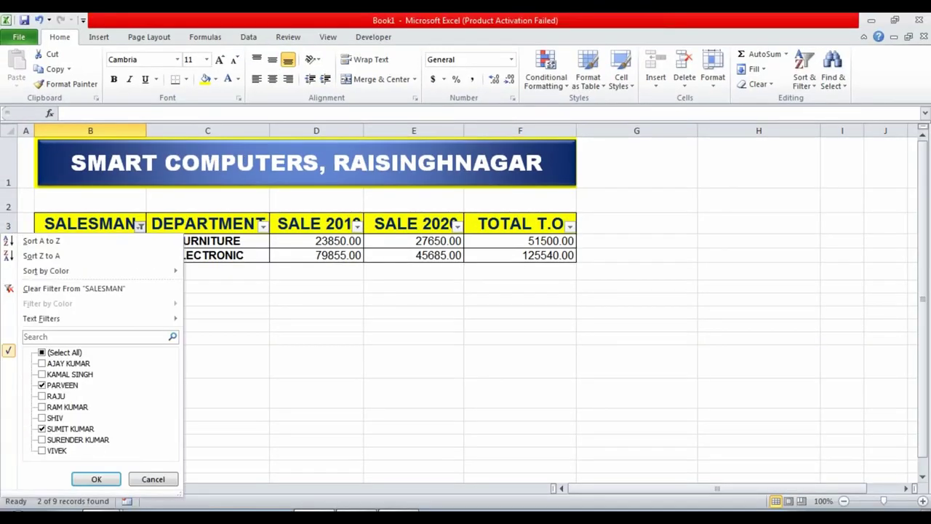
left_click(64, 352)
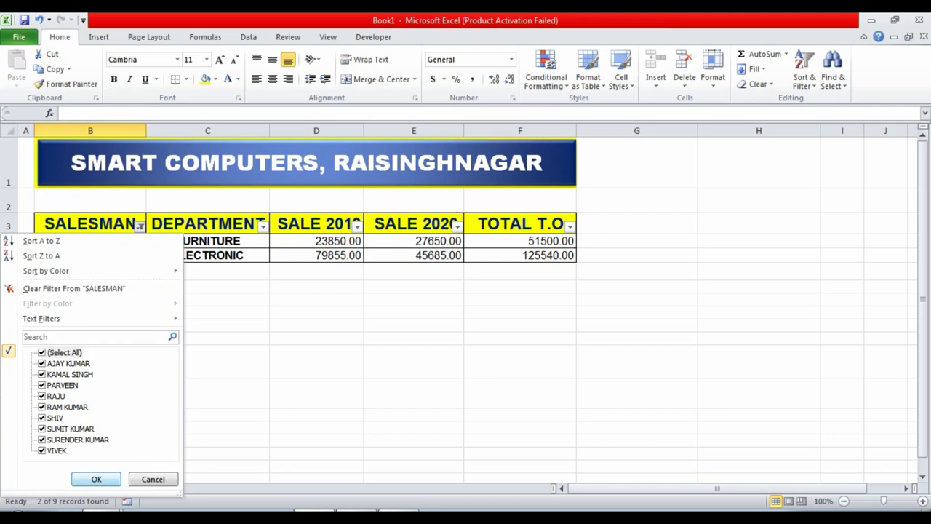
left_click(96, 479)
left_click(207, 400)
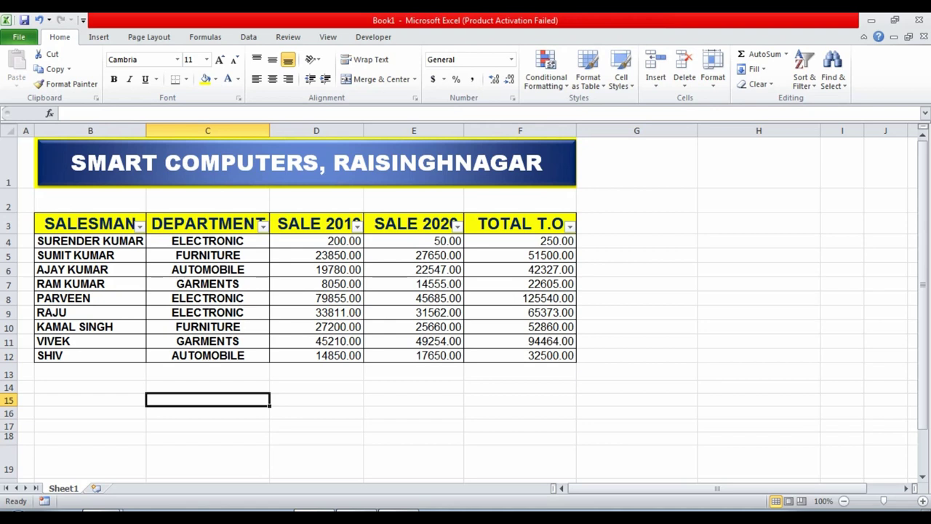
left_click(262, 226)
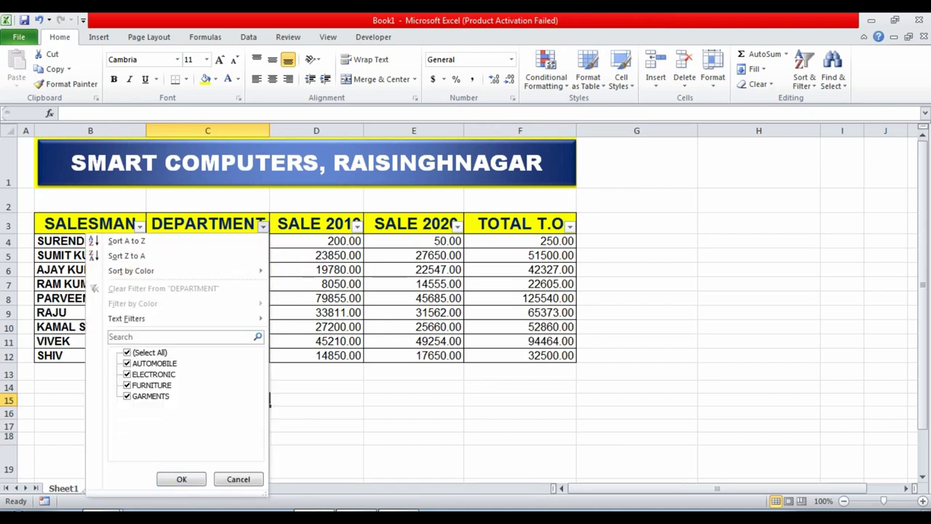
left_click(128, 353)
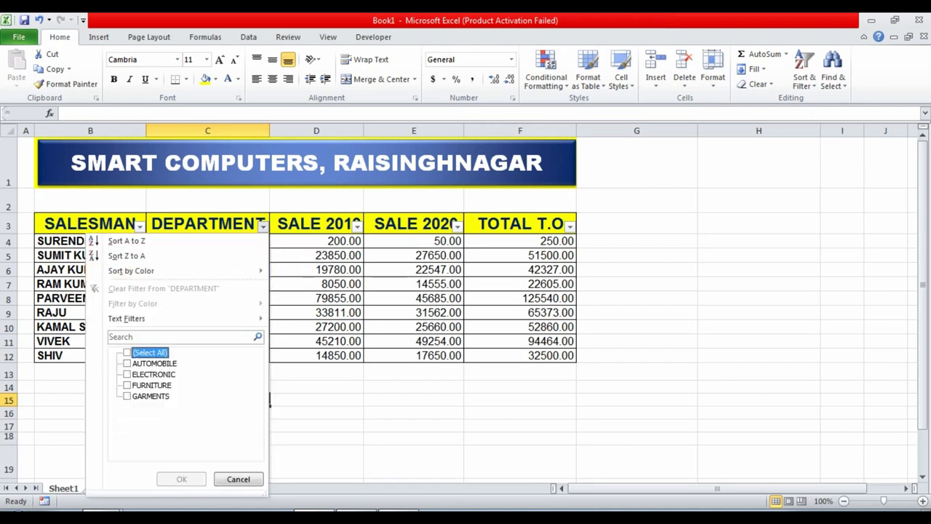
left_click(127, 374)
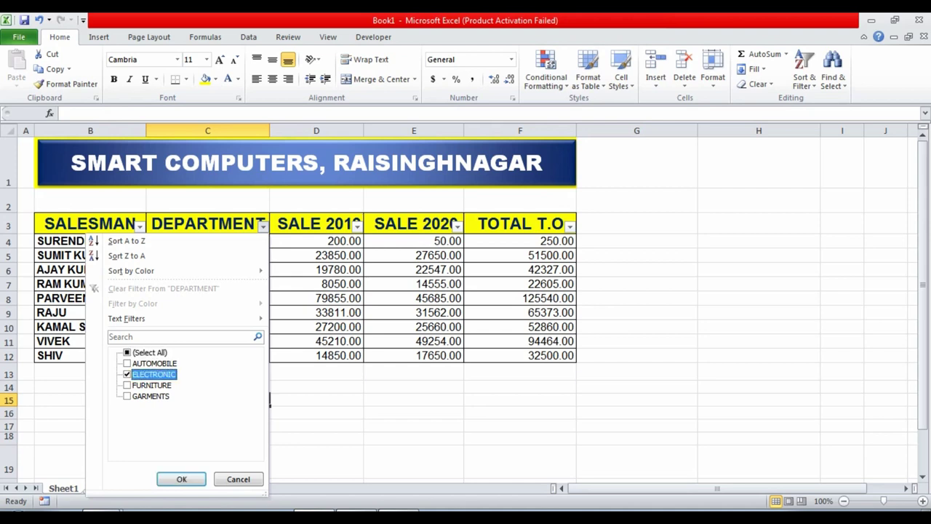
left_click(181, 479)
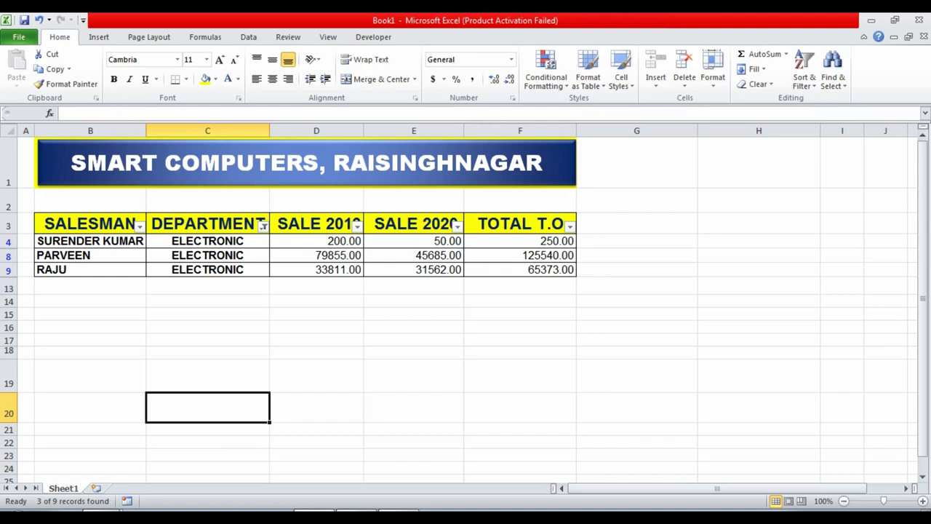
left_click(139, 226)
left_click(41, 352)
left_click(41, 374)
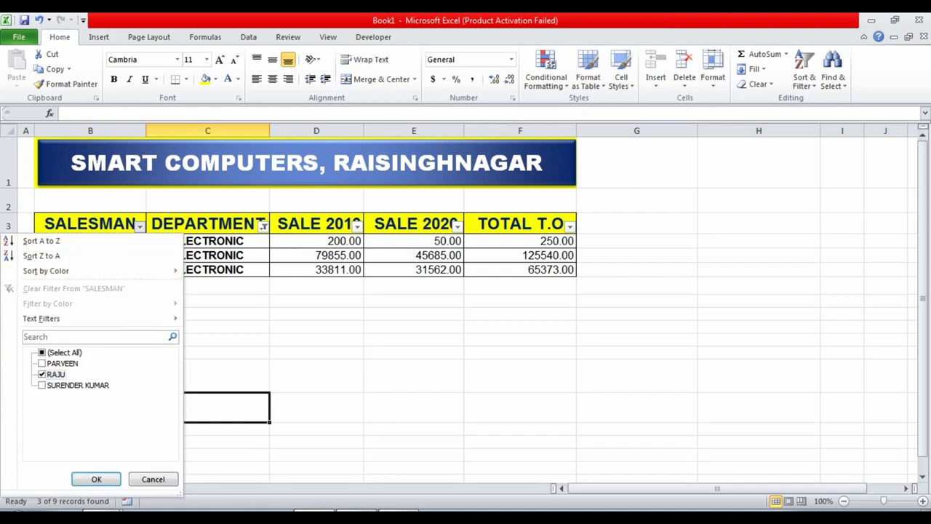
left_click(96, 478)
left_click(90, 241)
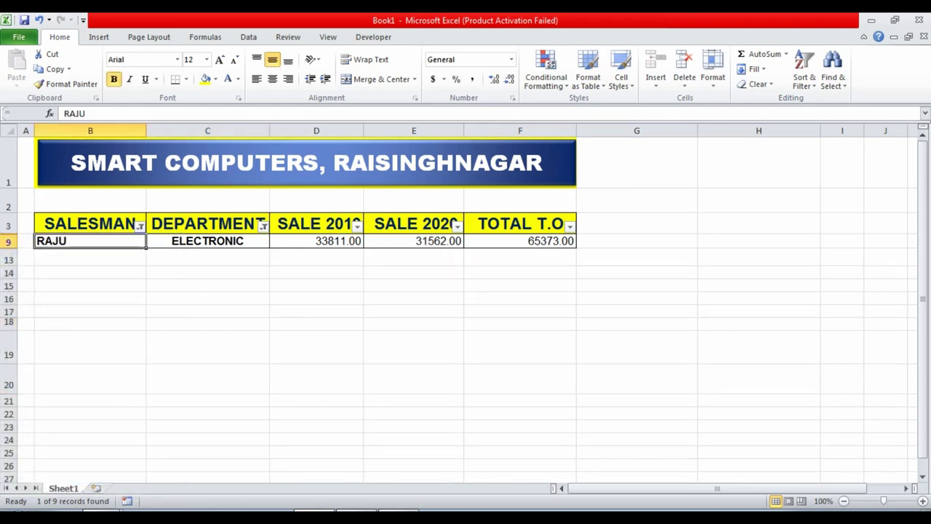
left_click(208, 241)
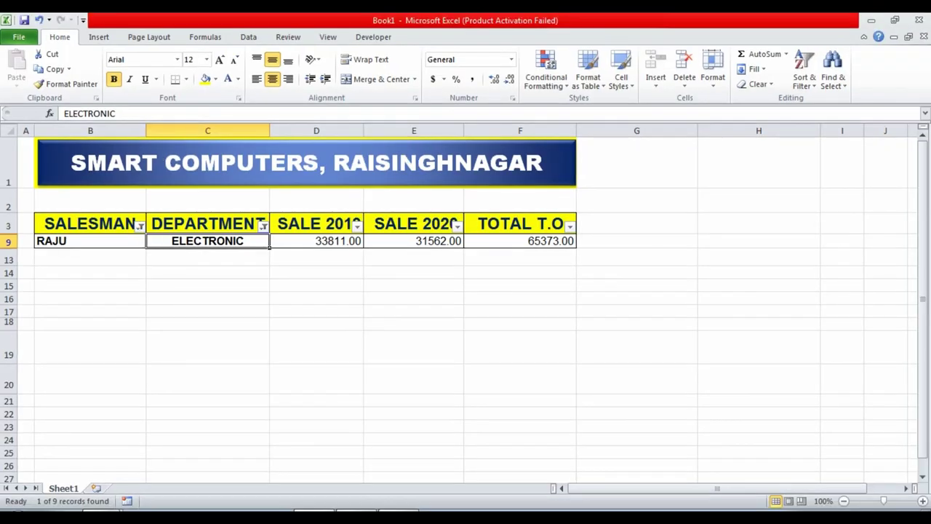
left_click(140, 226)
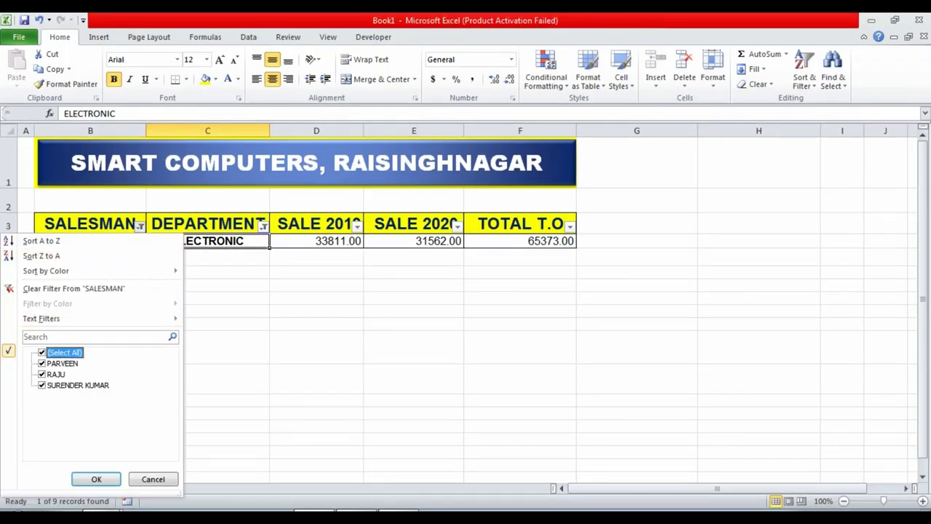
left_click(96, 478)
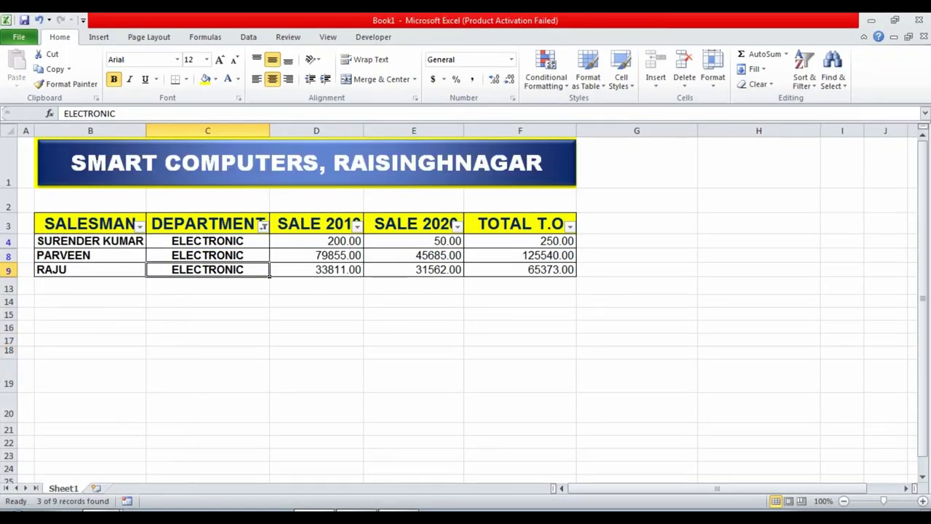
left_click(263, 226)
left_click(127, 352)
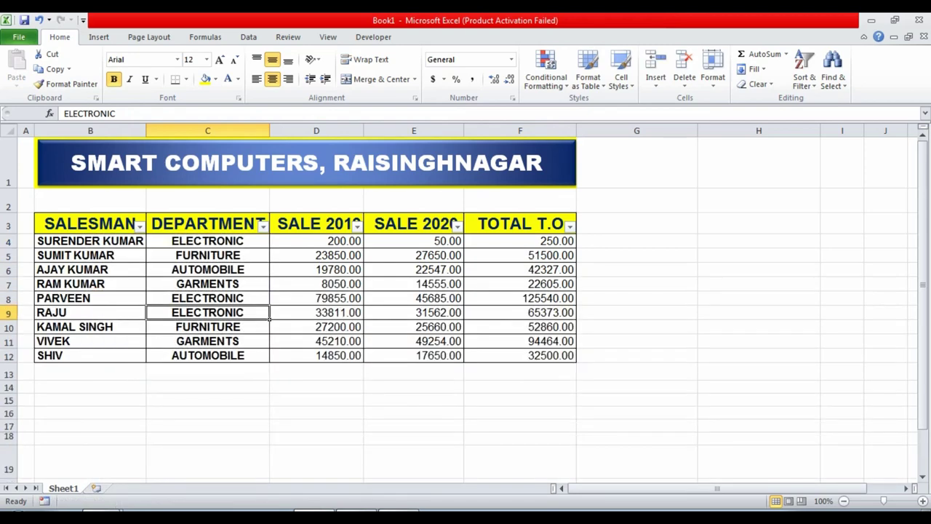
left_click(316, 399)
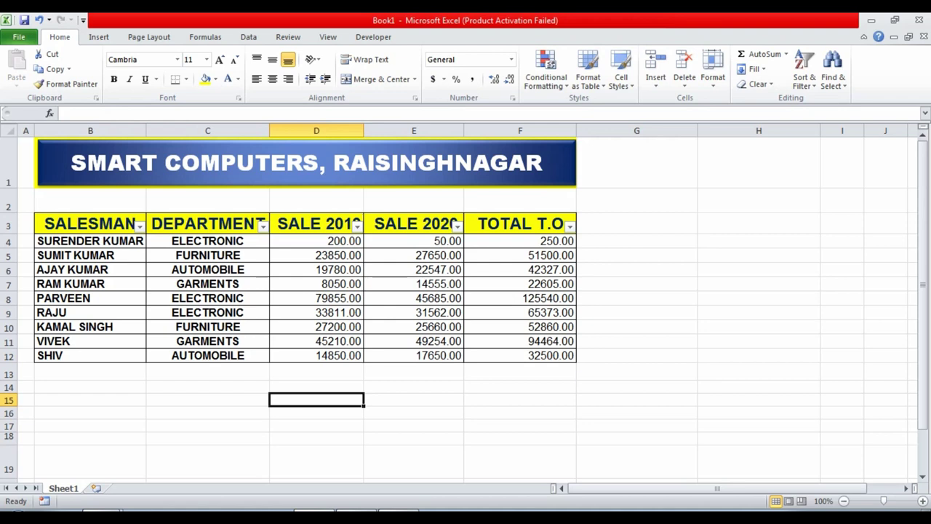
Filter the SALE 2019 column to show only 79855.00
left_click(357, 227)
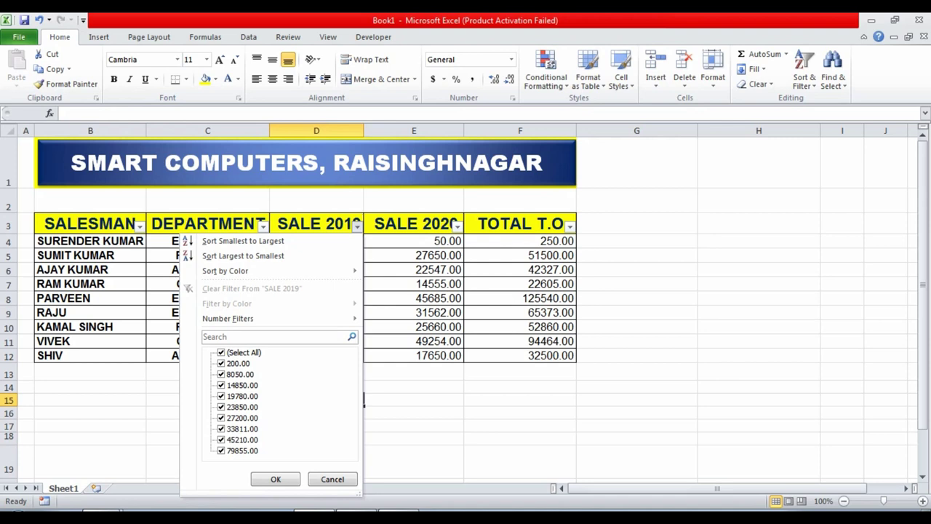
left_click(221, 353)
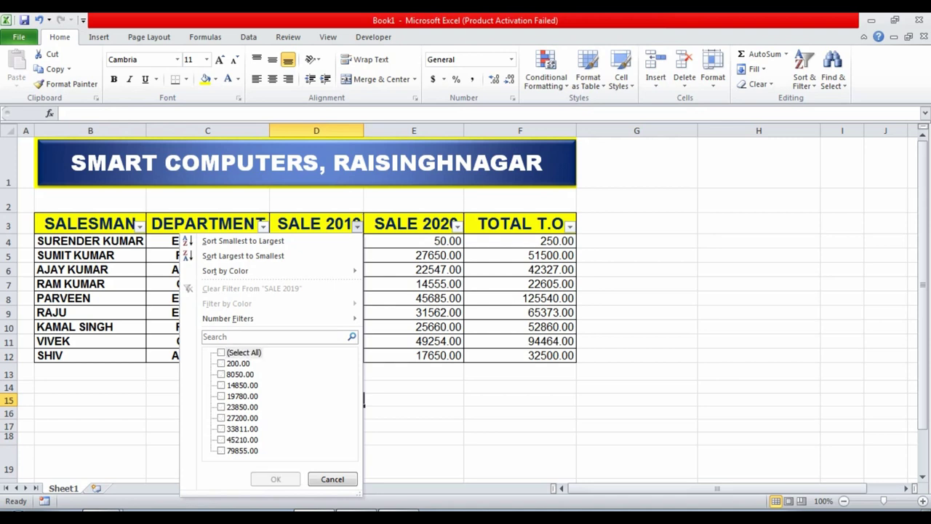
left_click(221, 451)
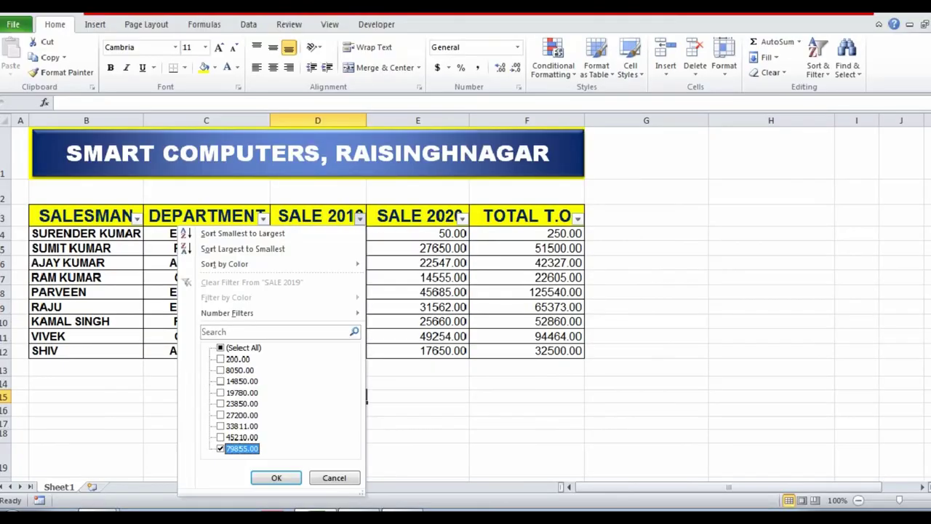
key("Escape")
left_click(357, 226)
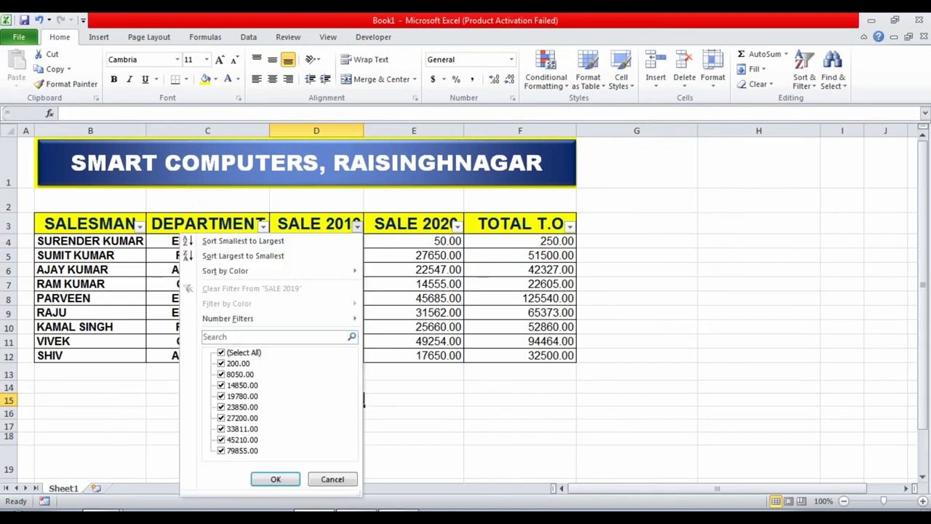
left_click(221, 352)
left_click(221, 451)
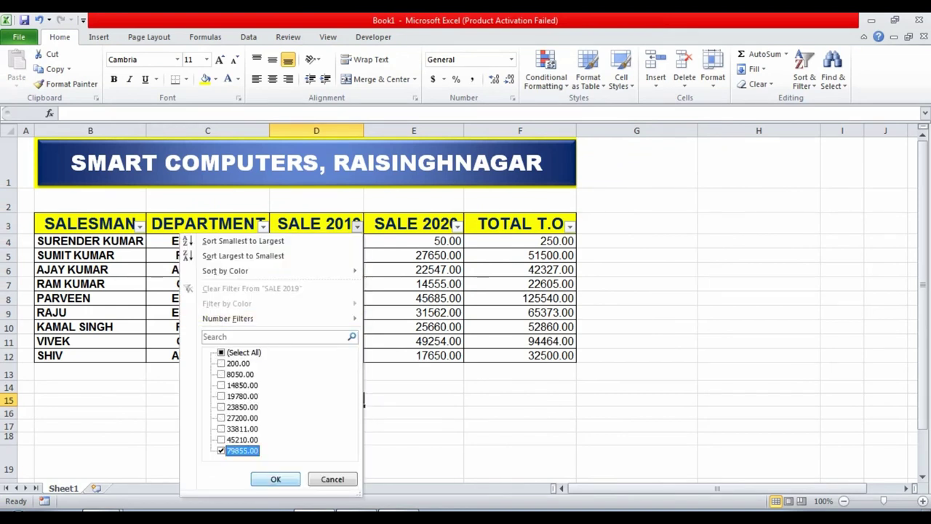
left_click(276, 479)
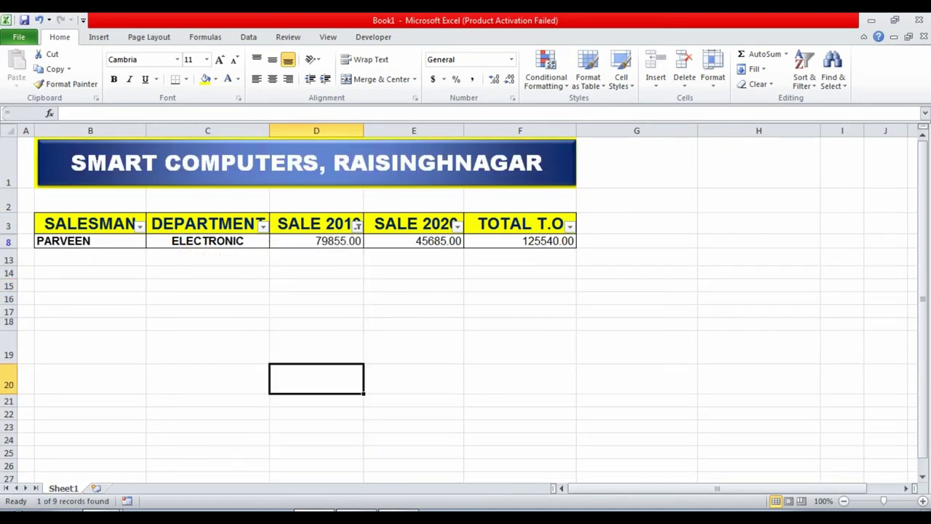
Select PARVEEN's name and review the SALE 2019 filter without changes
left_click(90, 241)
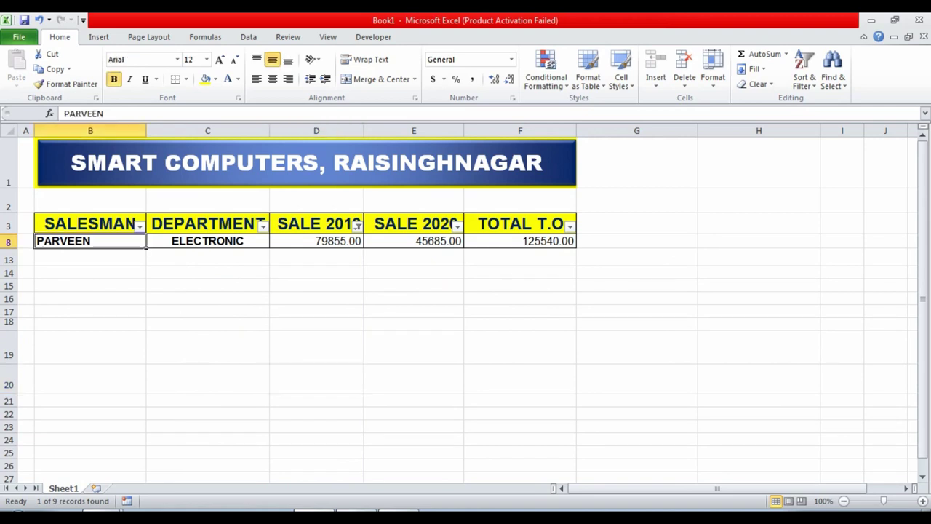
left_click(357, 226)
left_click(376, 479)
left_click(804, 72)
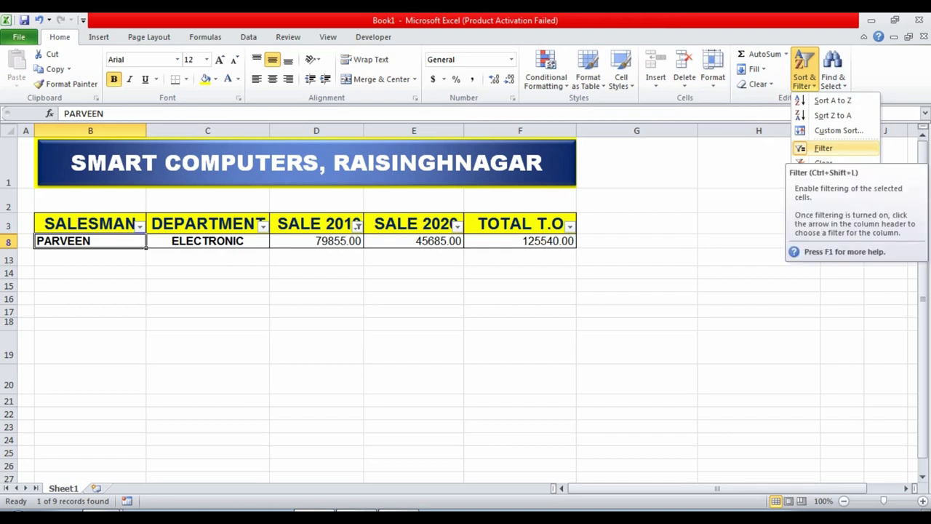
left_click(824, 148)
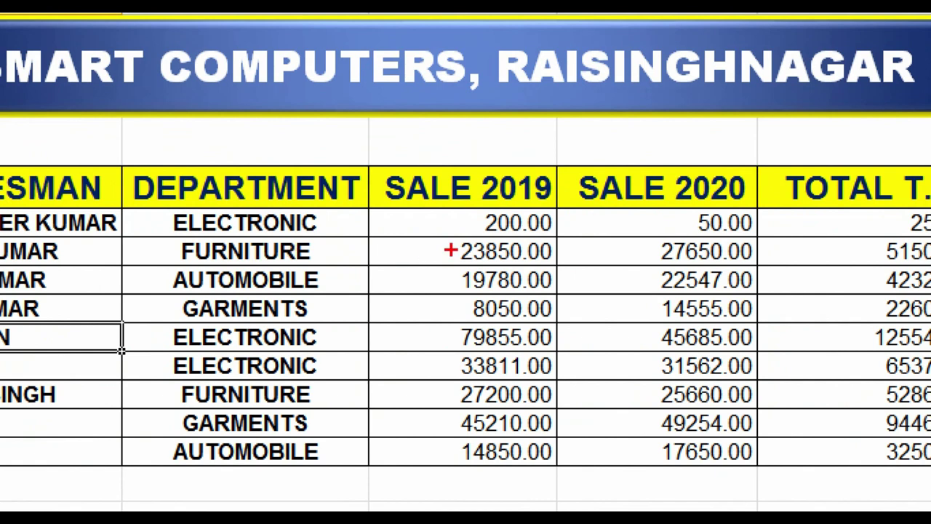
left_click_drag(380, 240, 562, 269)
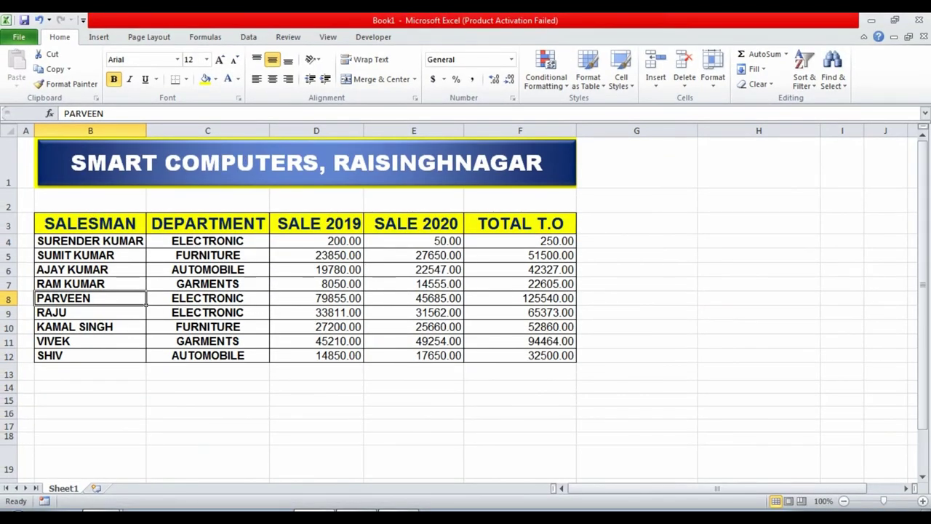
left_click(90, 254)
left_click(317, 255)
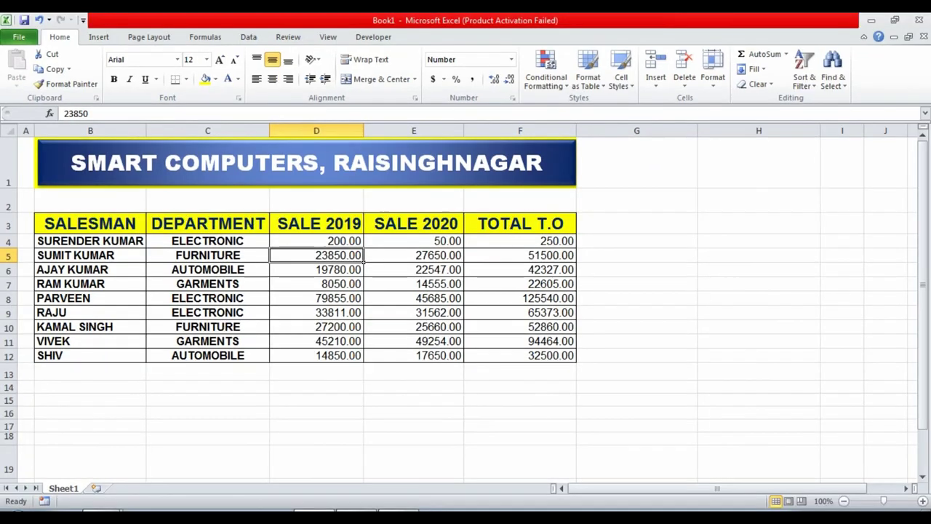
key("Right")
key("Right")
key("Right")
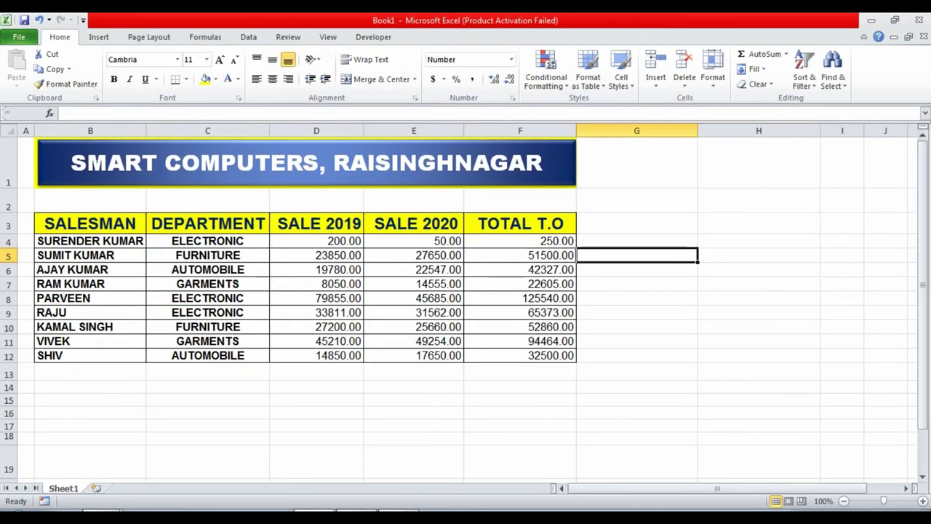
type("=")
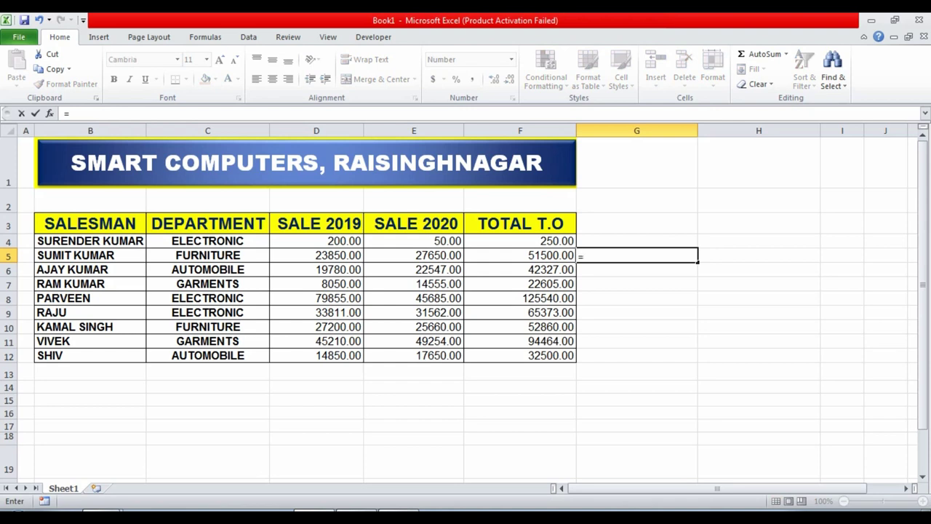
left_click(317, 255)
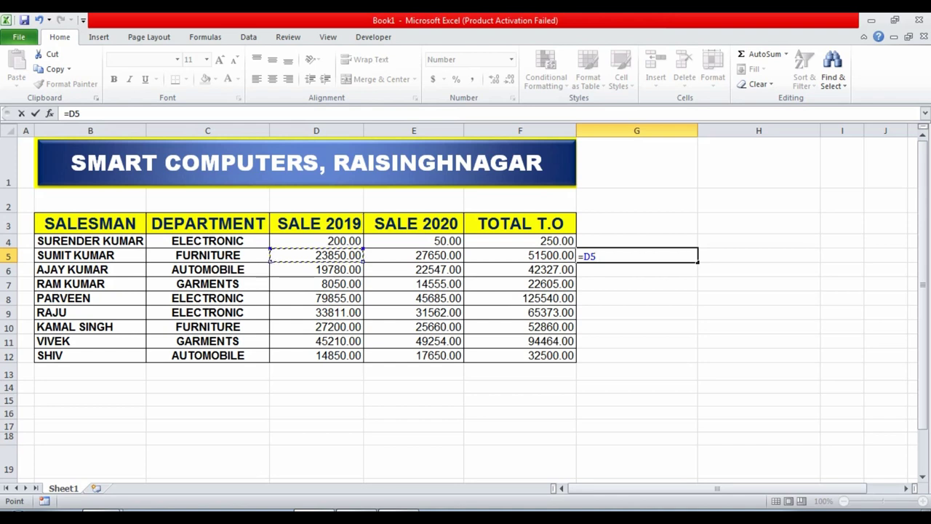
type("/12")
key("Return")
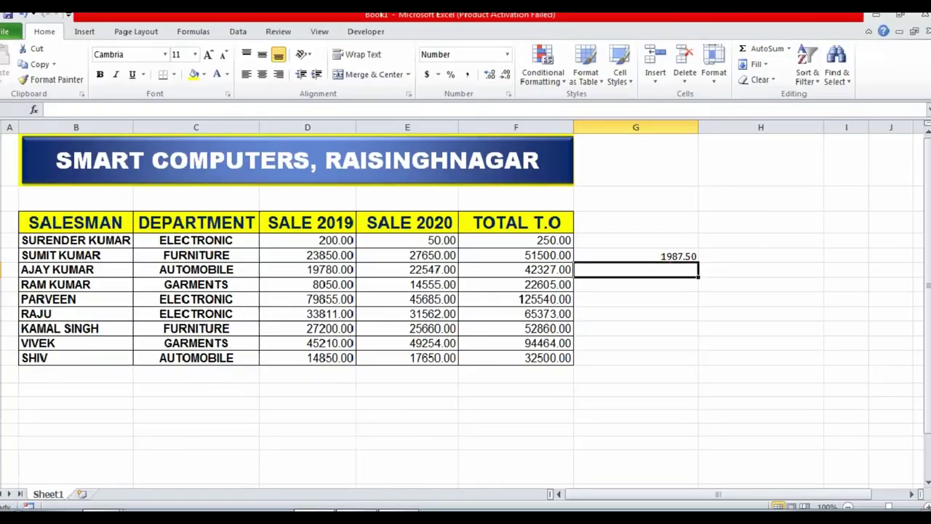
key("ctrl+z")
Enter 55000 in cell E19
scroll(465, 291, "down", 2)
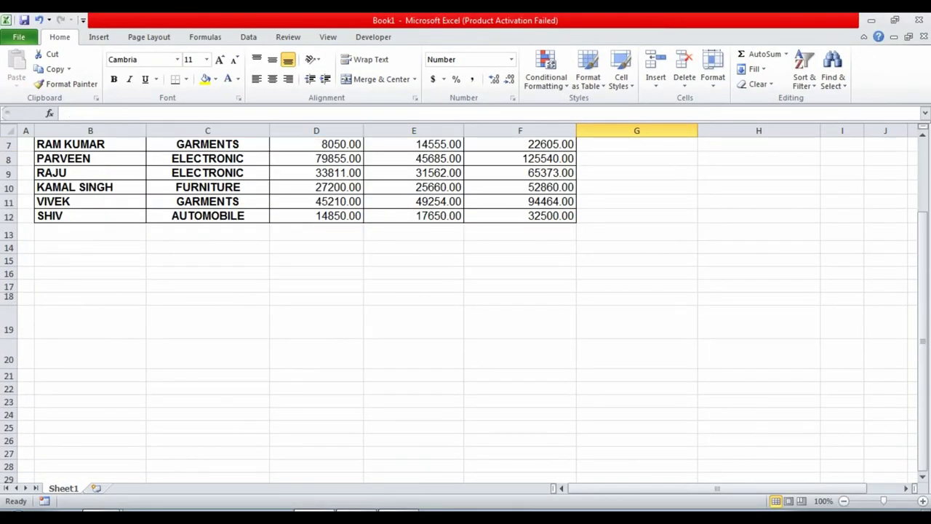
left_click(413, 322)
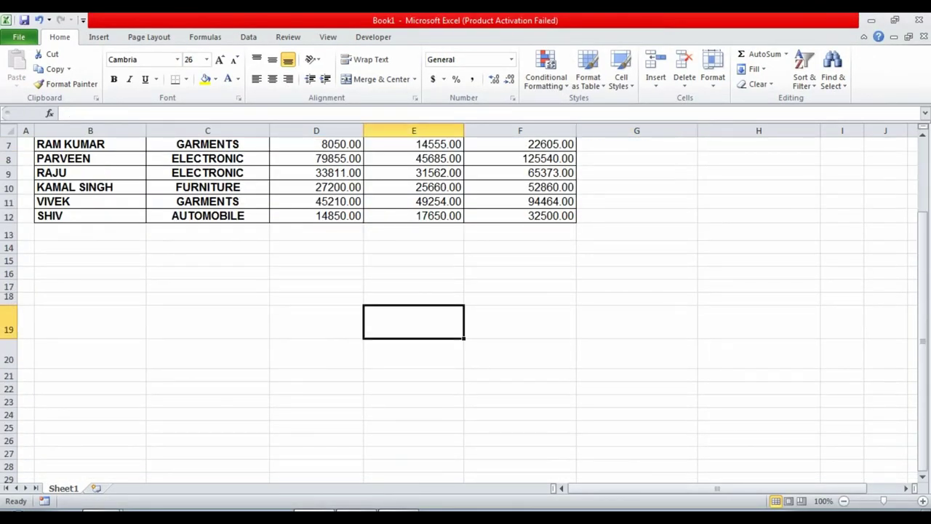
type("12")
key("Escape")
type("55000")
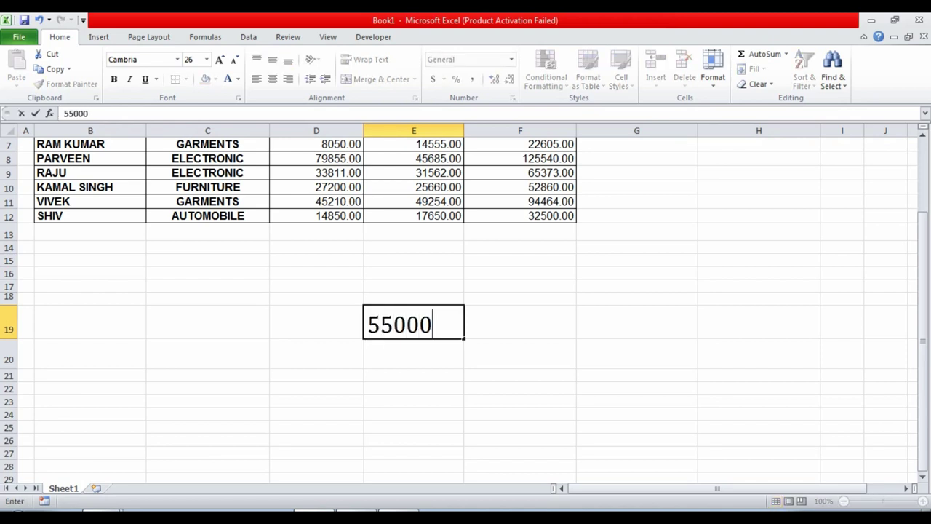
key("Return")
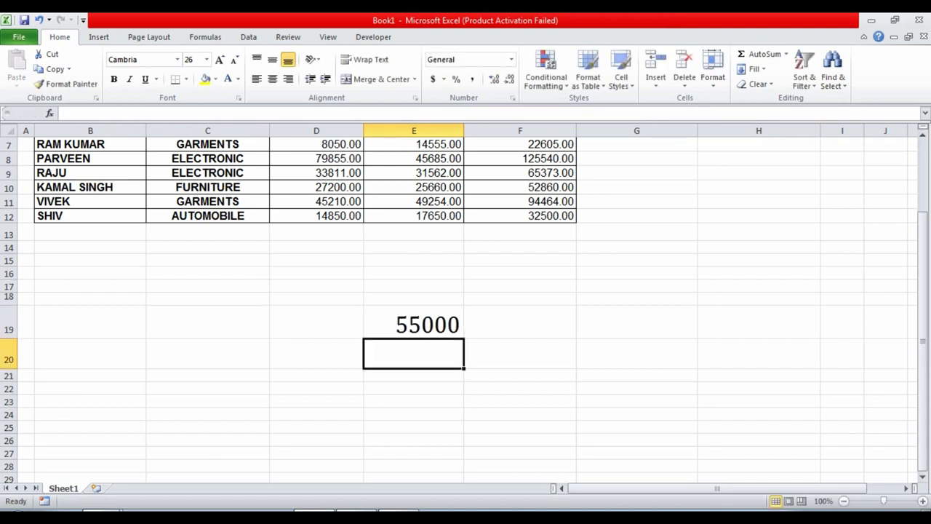
Enter =E19/12 in F19 and show the result as 4583.33
left_click(520, 322)
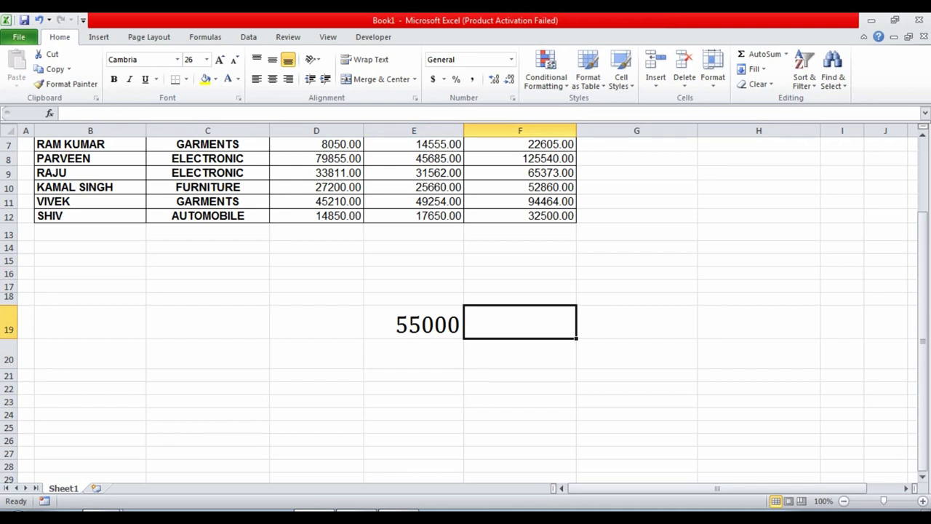
type("=")
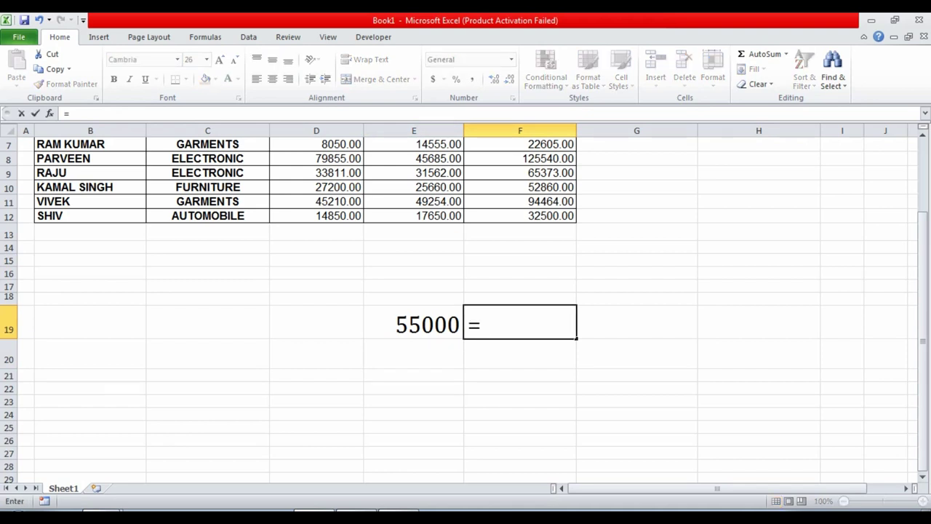
left_click(413, 321)
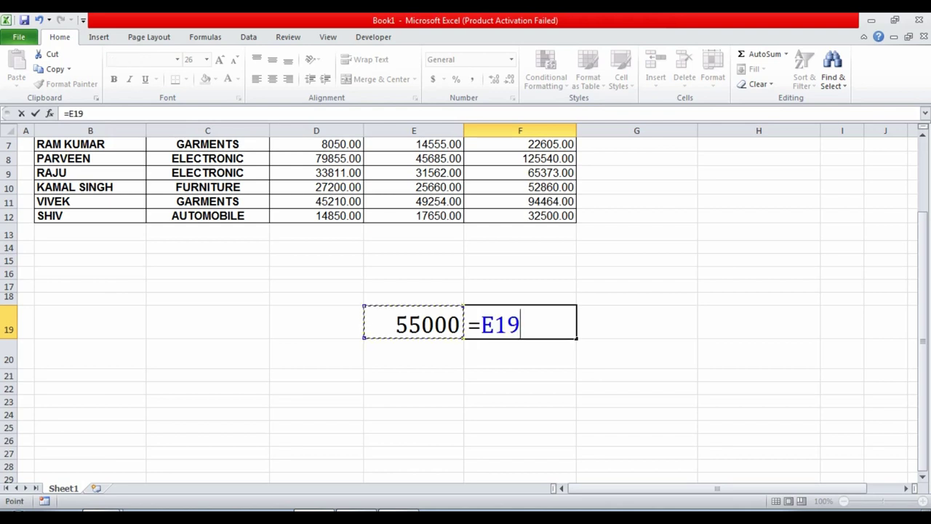
type("/1")
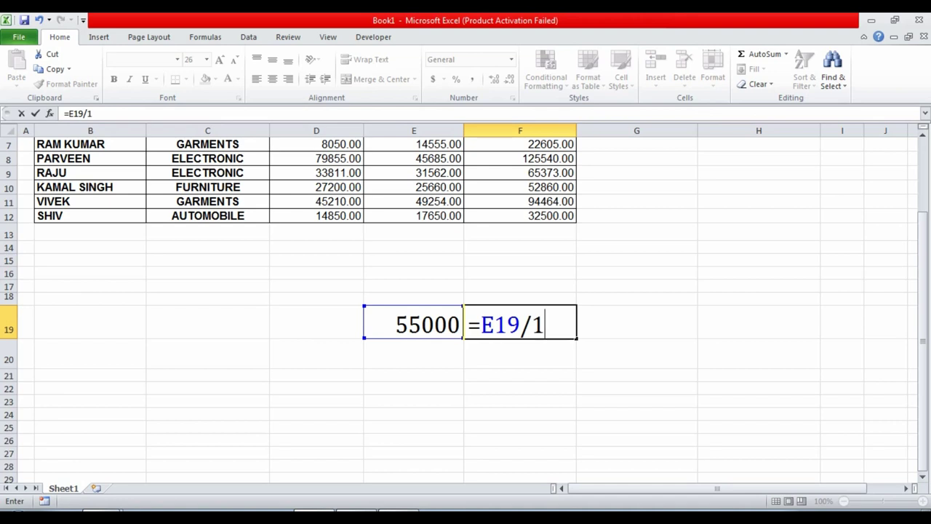
type("2")
key("Return")
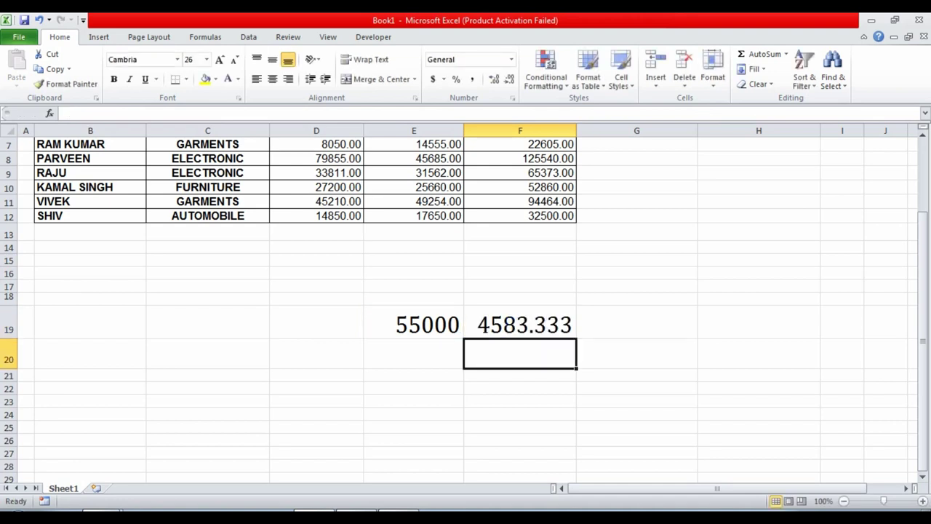
left_click(520, 322)
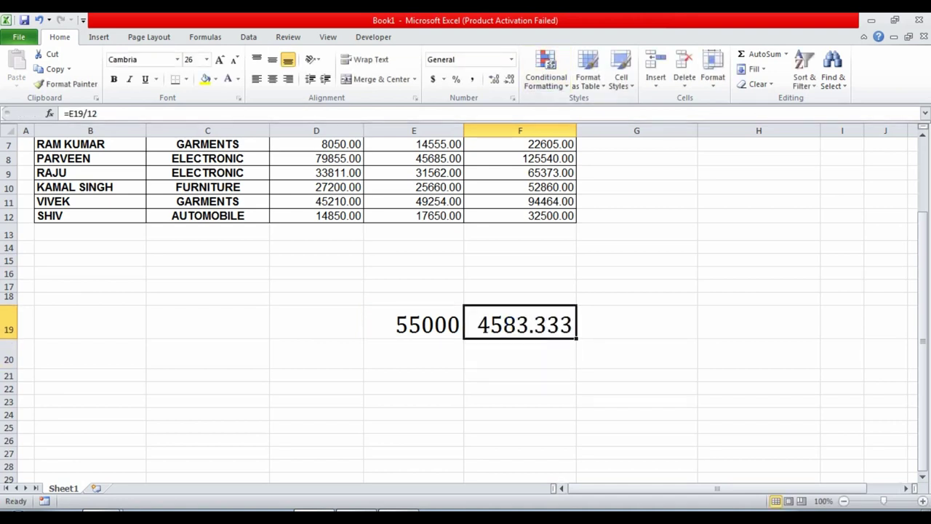
left_click(509, 79)
Change E19 to 24000, then to 600, and check the formula in F19
left_click(413, 321)
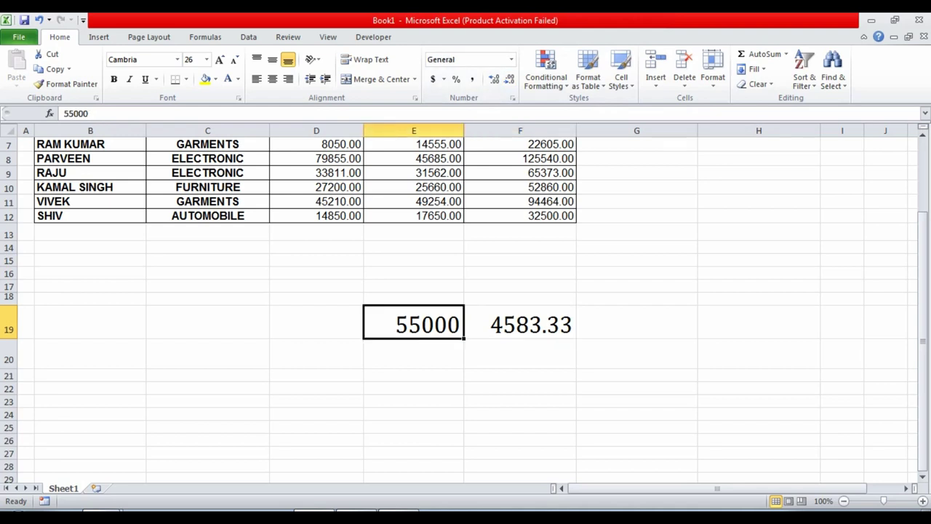
type("2400")
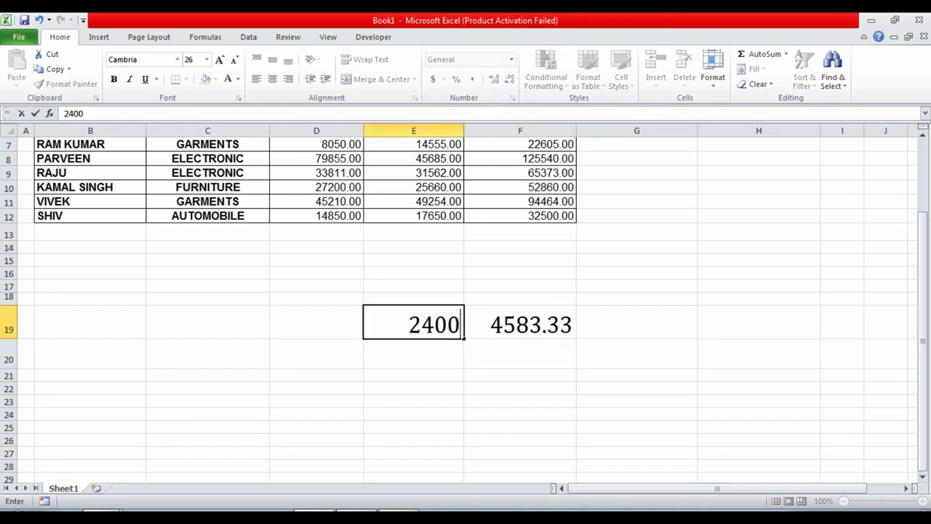
type("0")
key("Return")
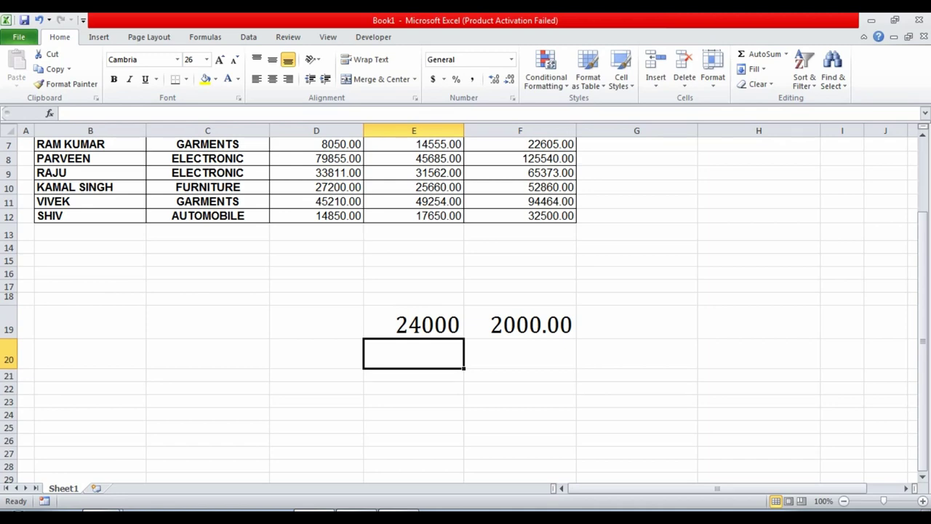
scroll(465, 306, "up", 2)
scroll(466, 306, "down", 3)
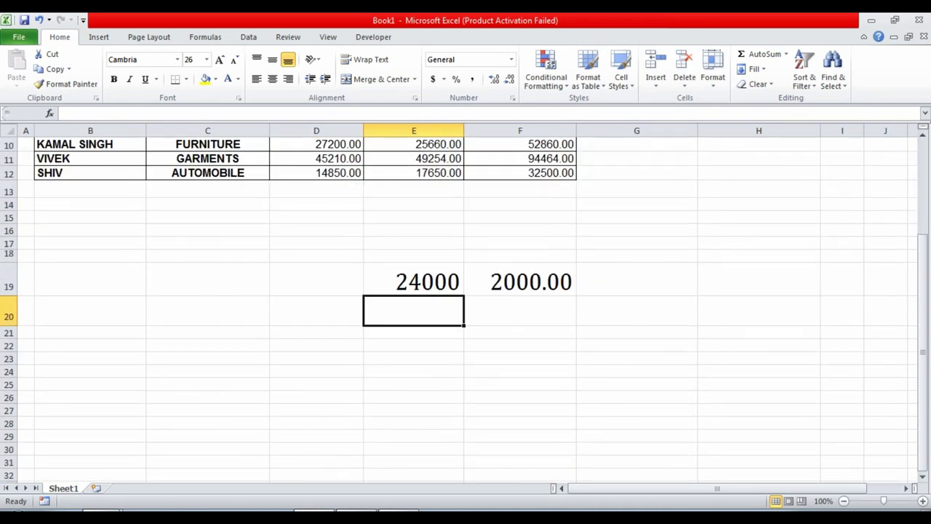
left_click(521, 281)
left_click(413, 282)
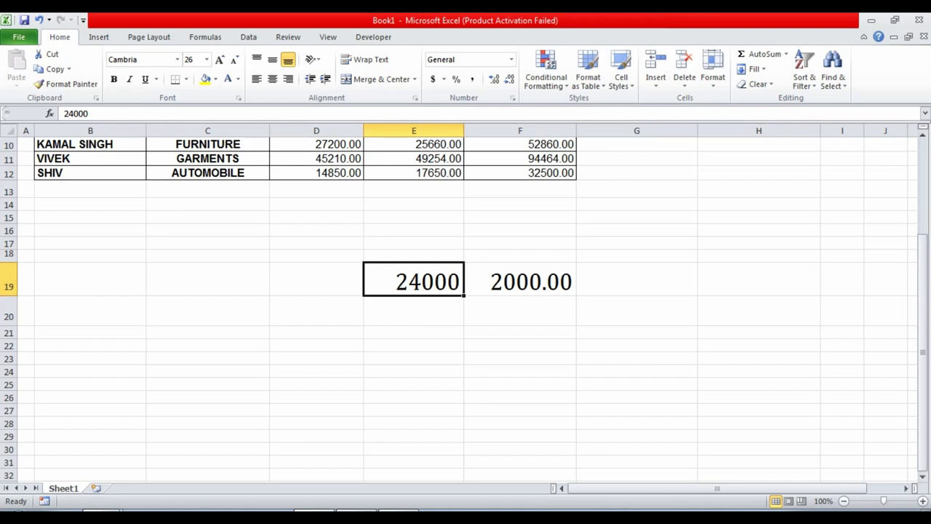
type("600")
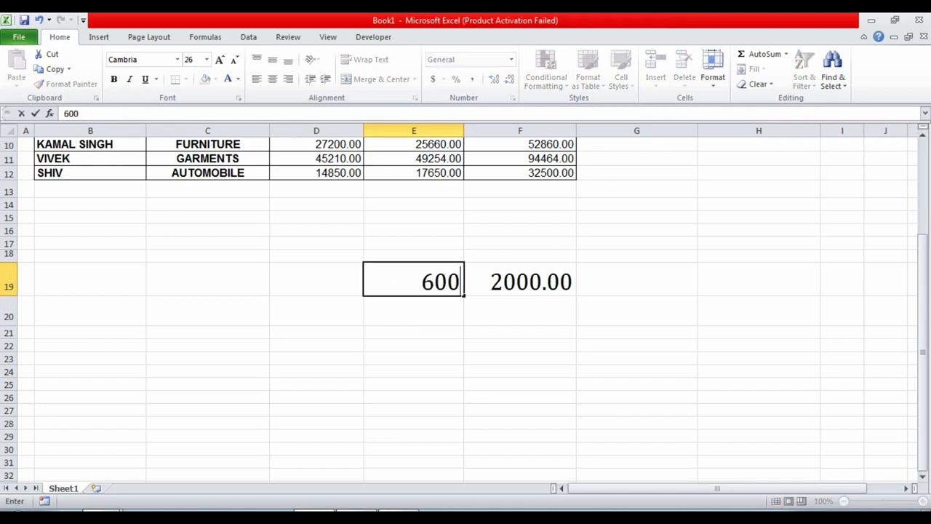
left_click(317, 279)
Enter 300 in D19 and increase its font size four steps
type("300")
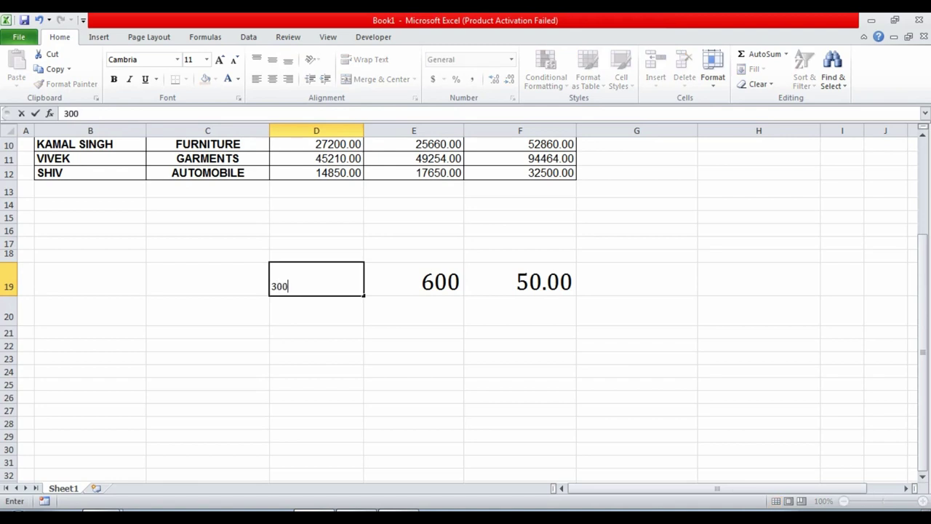
key("ctrl+Return")
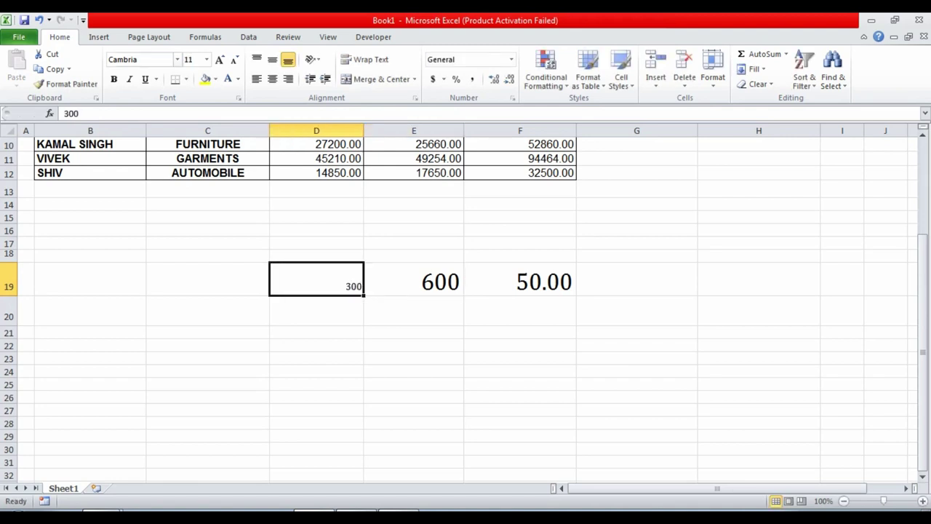
left_click(219, 59)
left_click(219, 59)
left_click(219, 59)
left_click(219, 58)
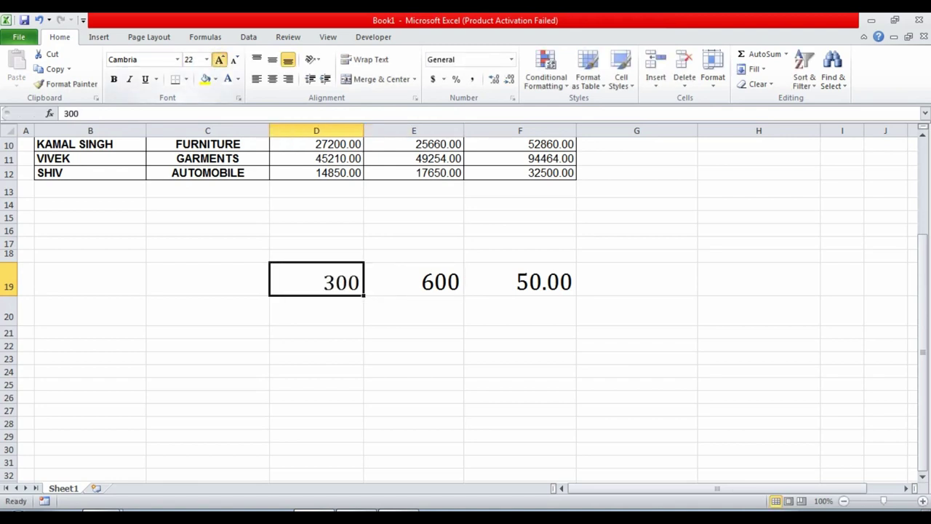
left_click(219, 59)
left_click(219, 59)
Clear the old 50.00 result from F19
left_click(637, 312)
left_click(520, 279)
key("Delete")
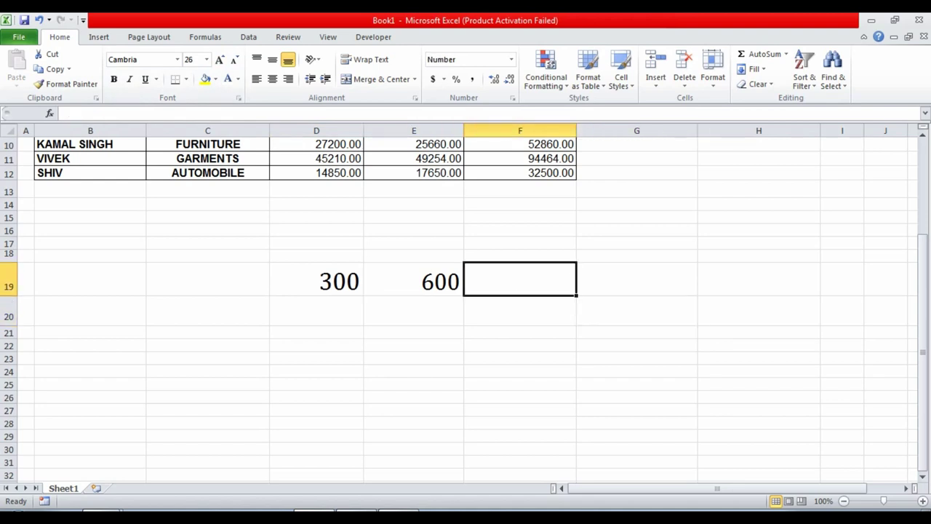
Enter the formula =D19/E19 in F19
type("=")
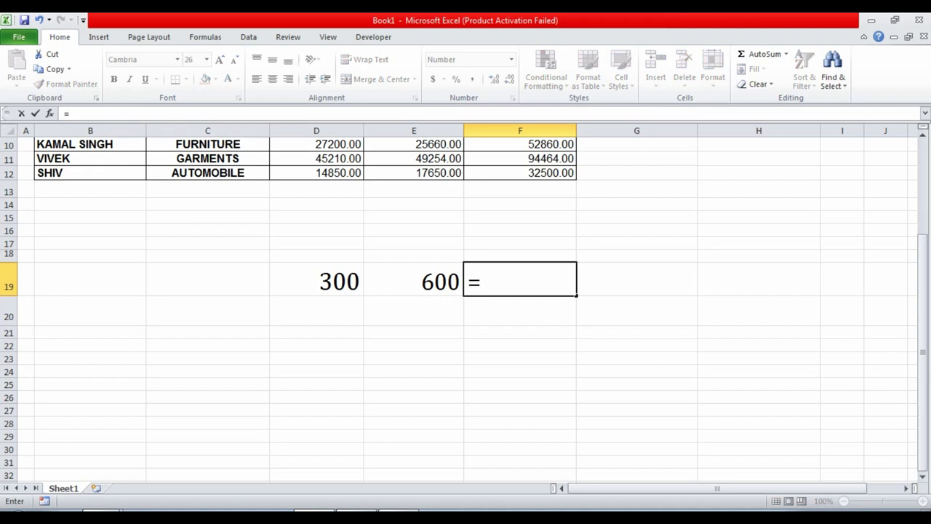
key("Left")
key("Left")
type("/")
key("Left")
key("Return")
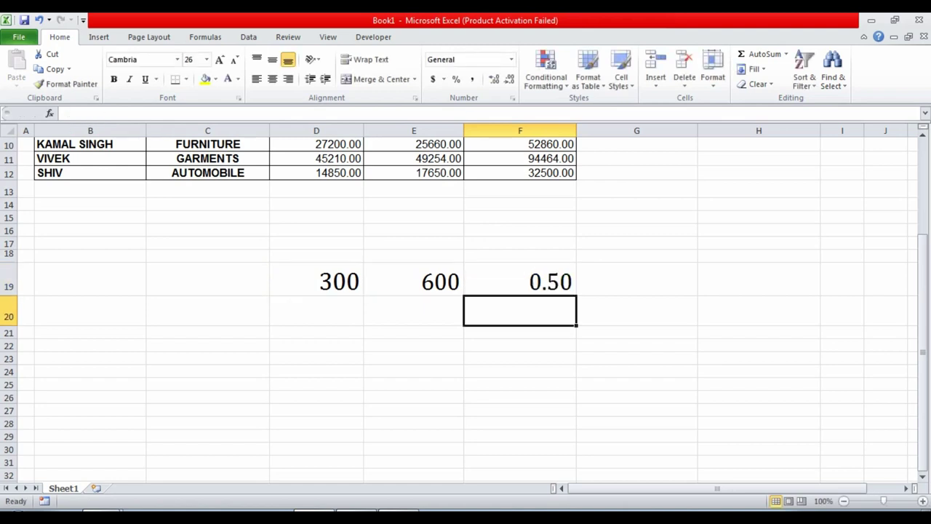
Format F19 as Percentage so it shows 50%, then review its formula
left_click(519, 281)
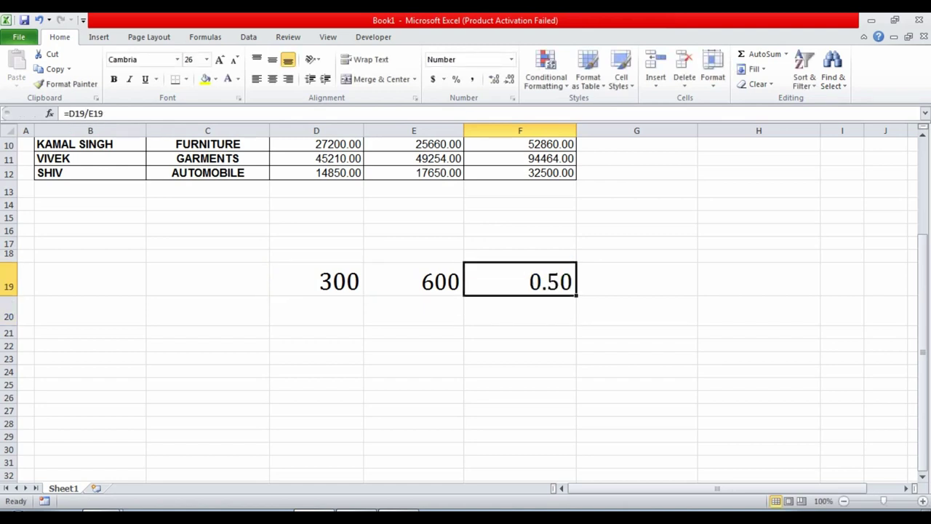
left_click(456, 79)
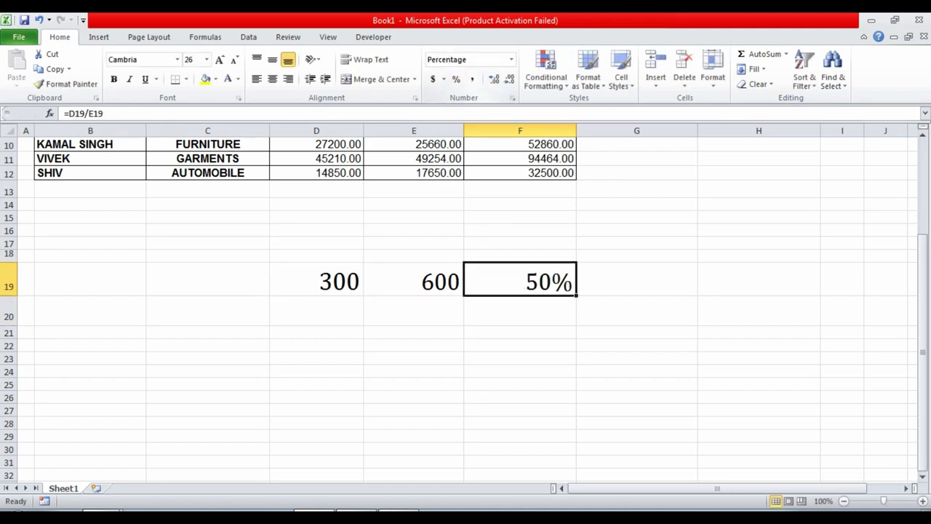
left_click(511, 59)
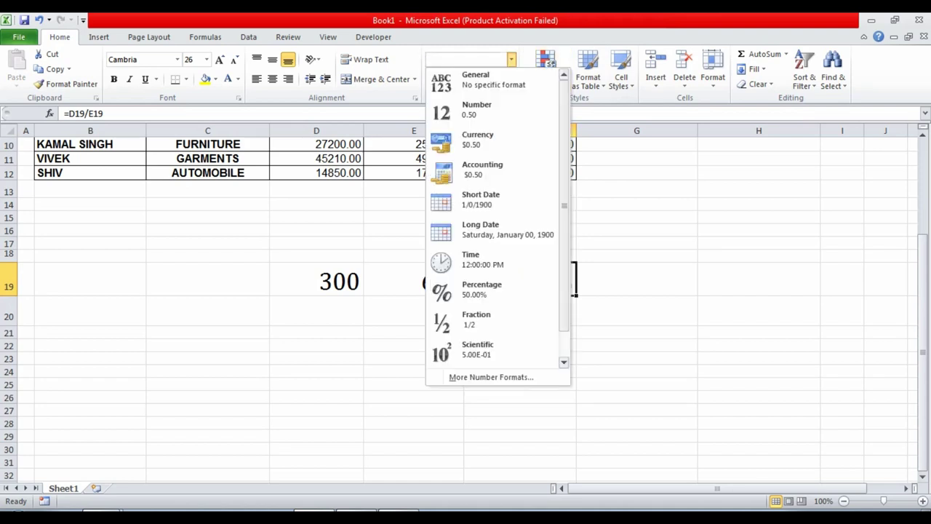
left_click(480, 289)
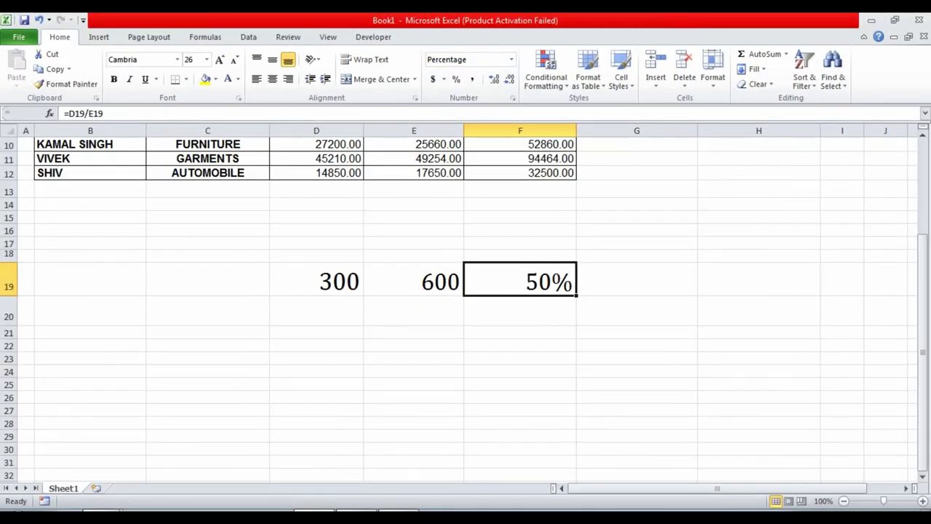
left_click(521, 345)
left_click(520, 280)
key("F2")
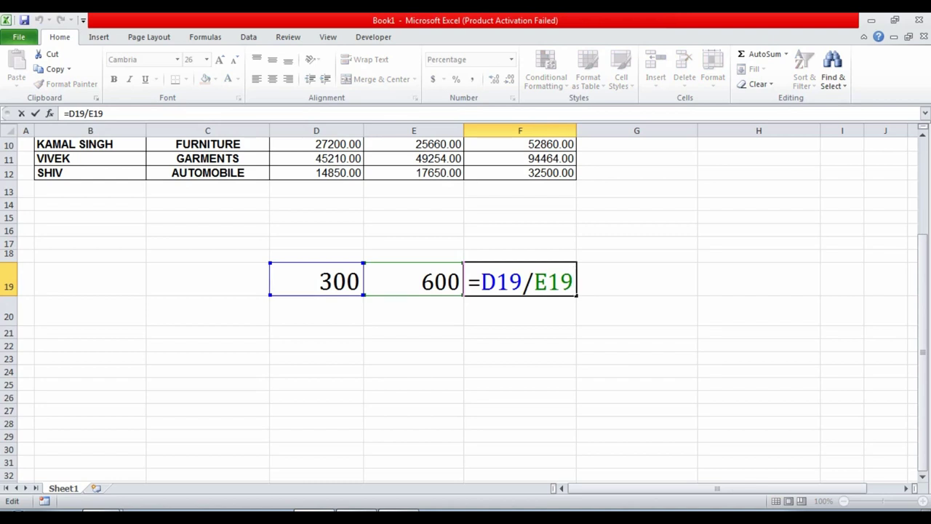
Enter 400, then 500 in D19 and watch F19's percentage update
key("Escape")
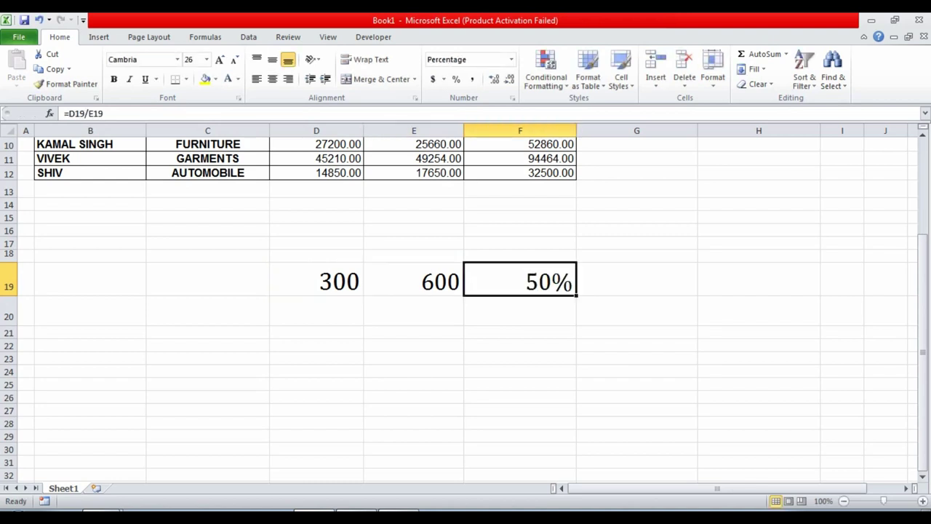
key("Left")
key("Left")
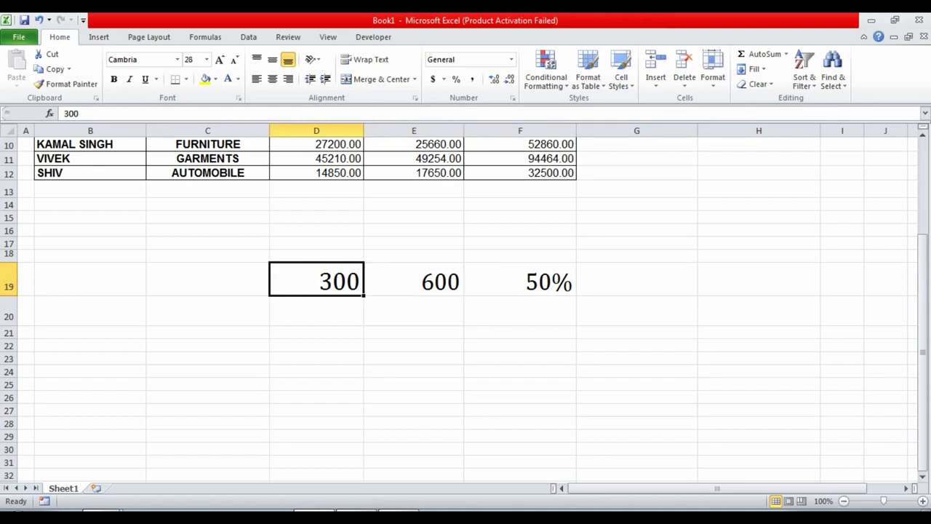
key("Right")
key("Left")
type("400")
key("Return")
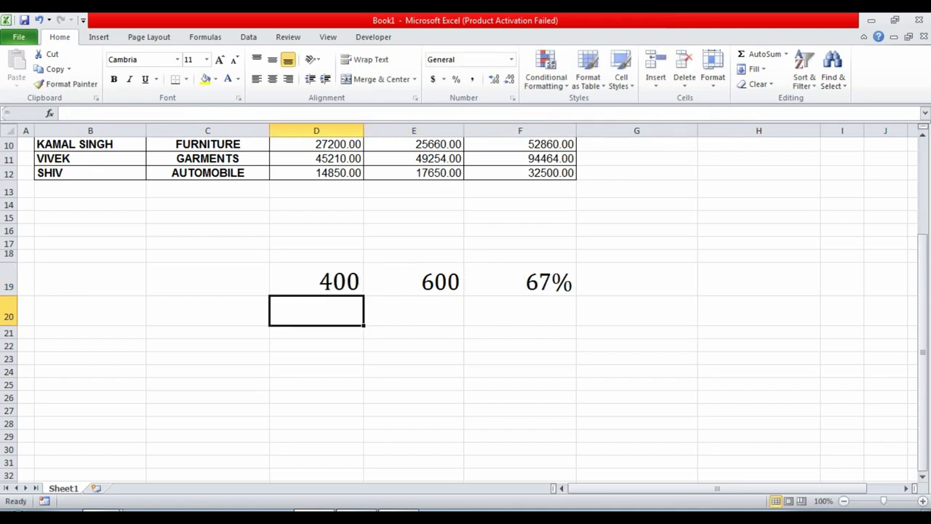
key("Up")
type("50")
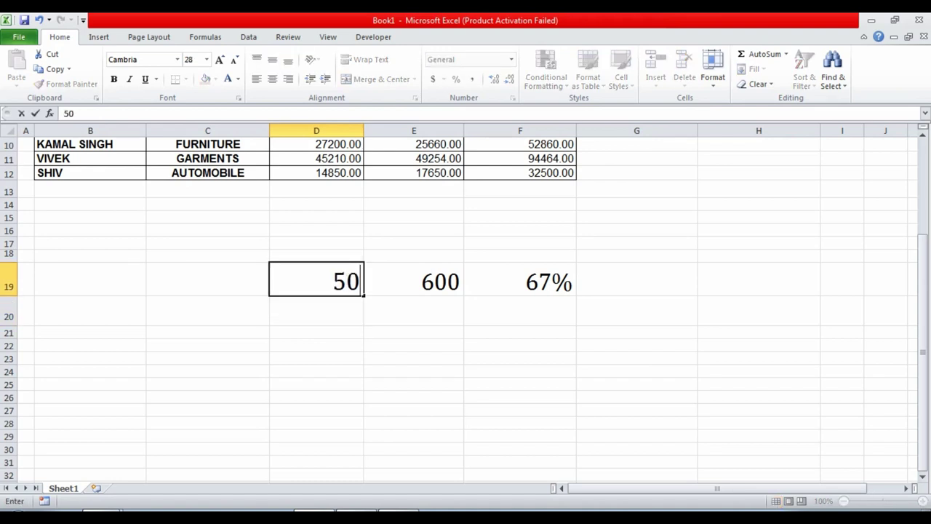
type("0")
key("Right")
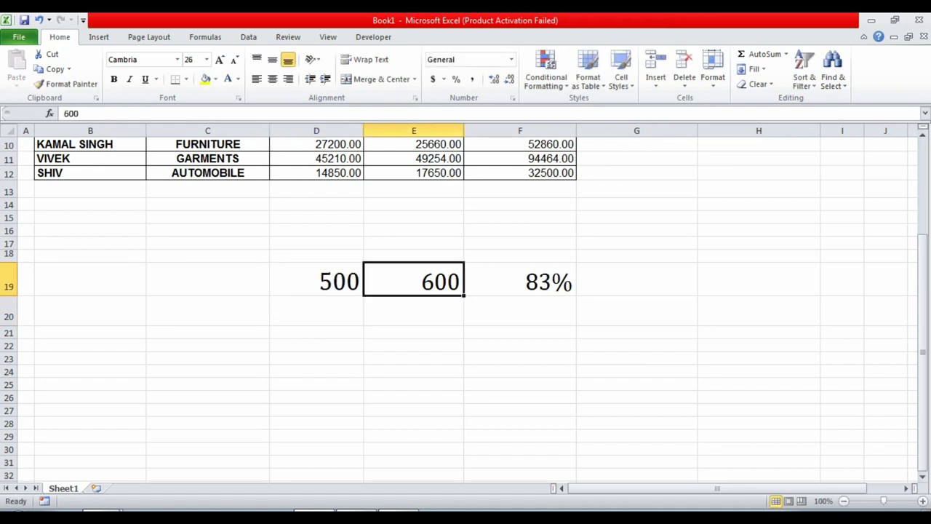
Enter 600 in D19 and check F19's formula now gives 100%
key("Left")
key("Right")
key("Left")
type("600")
key("Right")
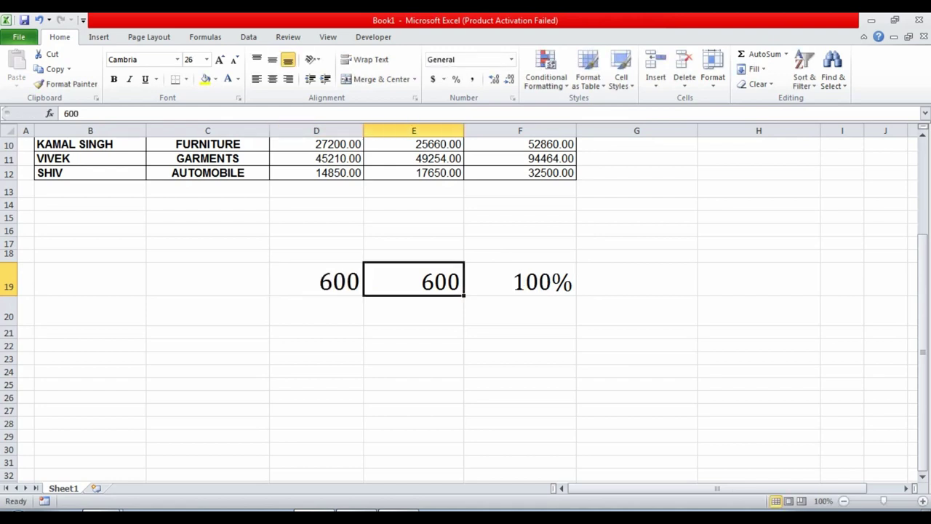
key("Right")
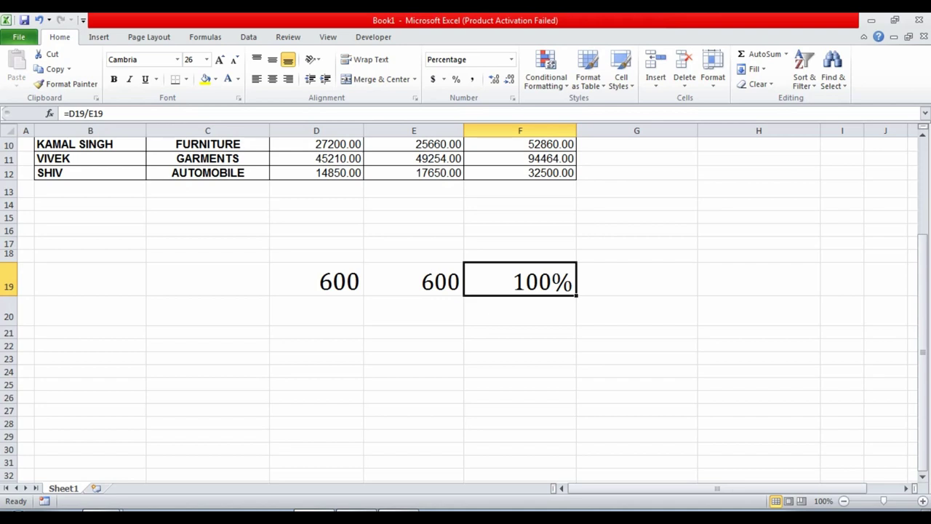
scroll(466, 291, "up", 2)
scroll(466, 291, "up", 1)
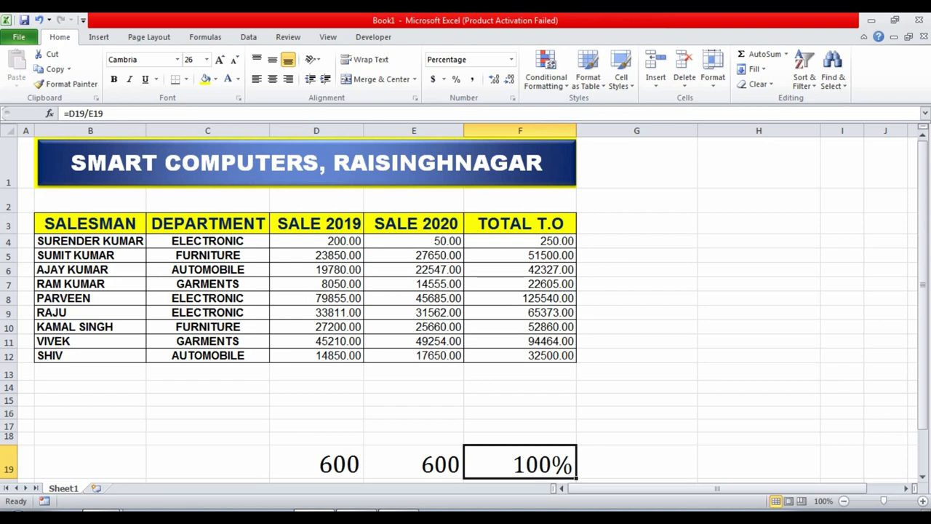
Delete the contents of D19, E19 and F19 to empty row 19
key("Left")
key("Left")
key("Delete")
key("Right")
key("Delete")
key("Right")
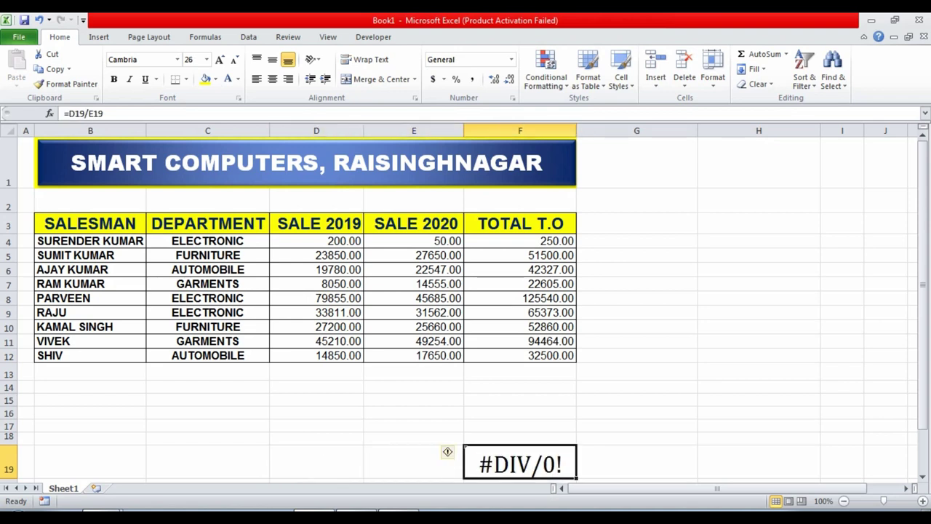
key("Delete")
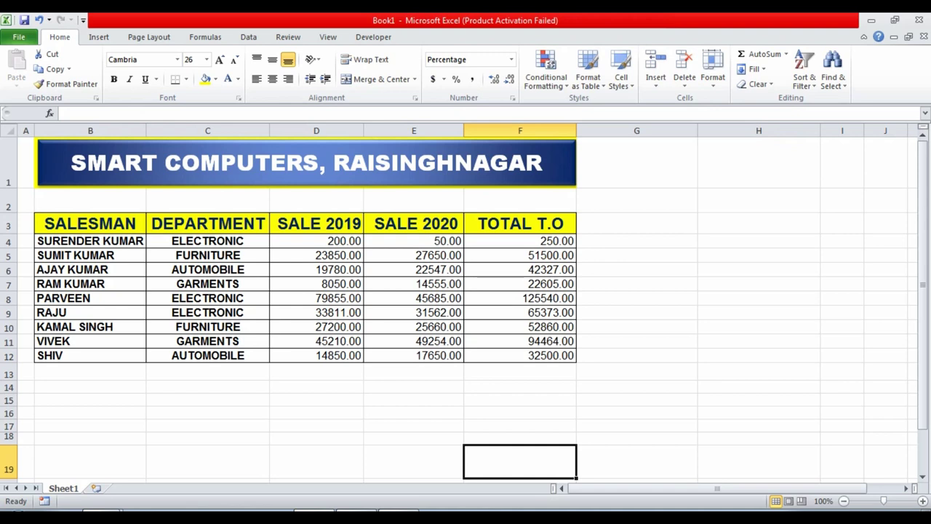
left_click(636, 269)
left_click(637, 200)
Narrow column H and widen column I for the new headings
left_click(759, 200)
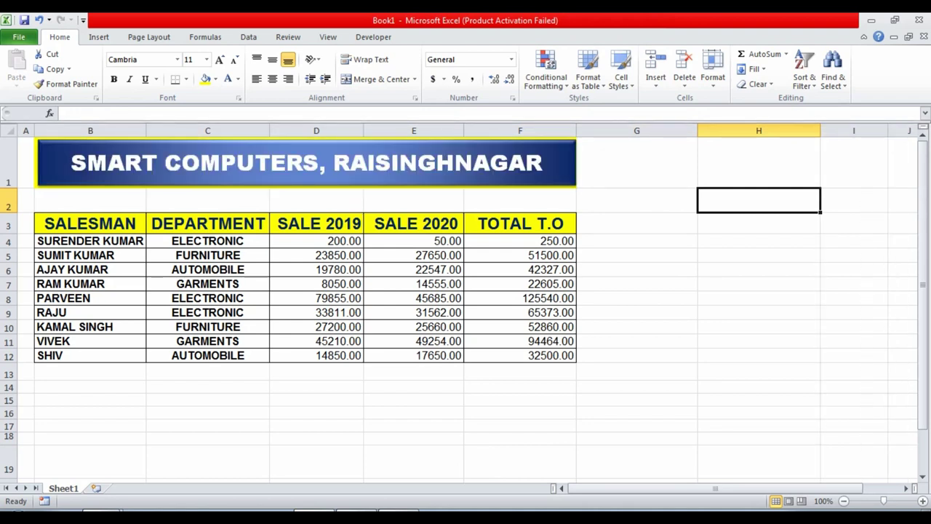
left_click_drag(821, 130, 796, 130)
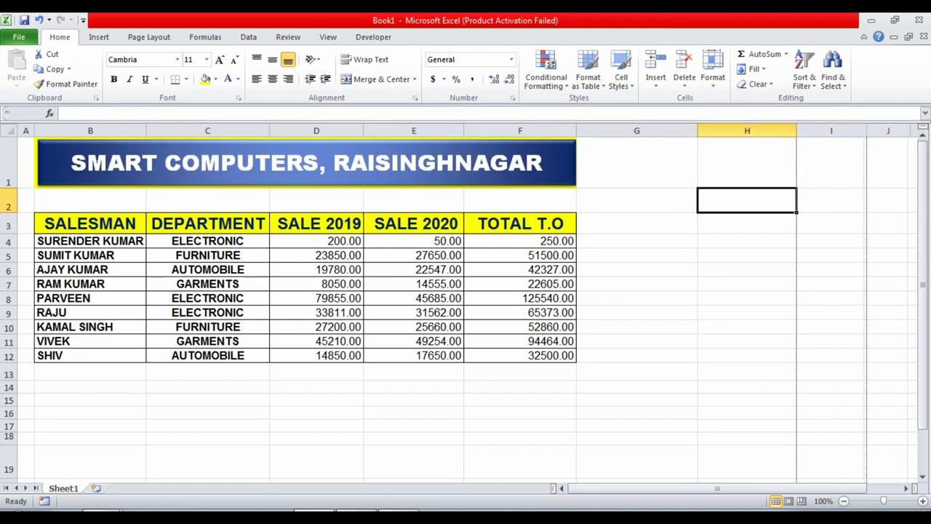
left_click_drag(865, 130, 876, 131)
left_click(636, 200)
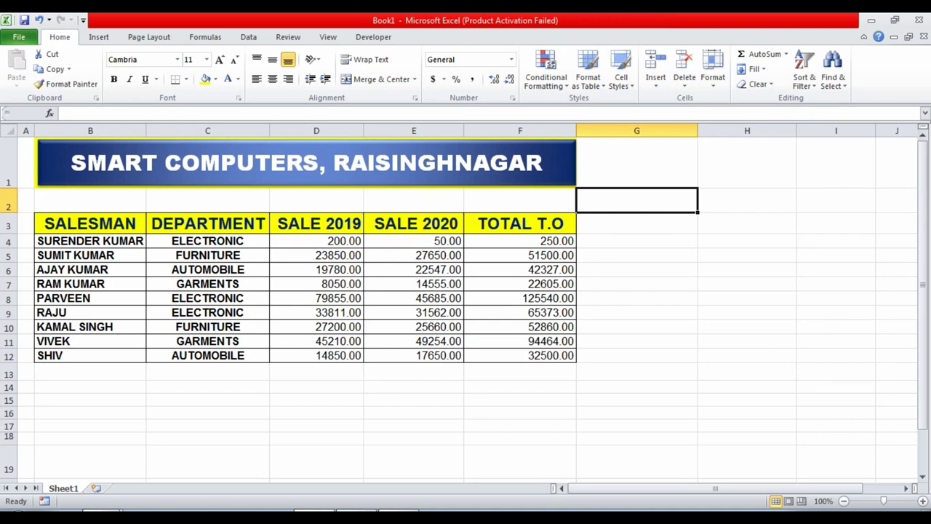
left_click(747, 200)
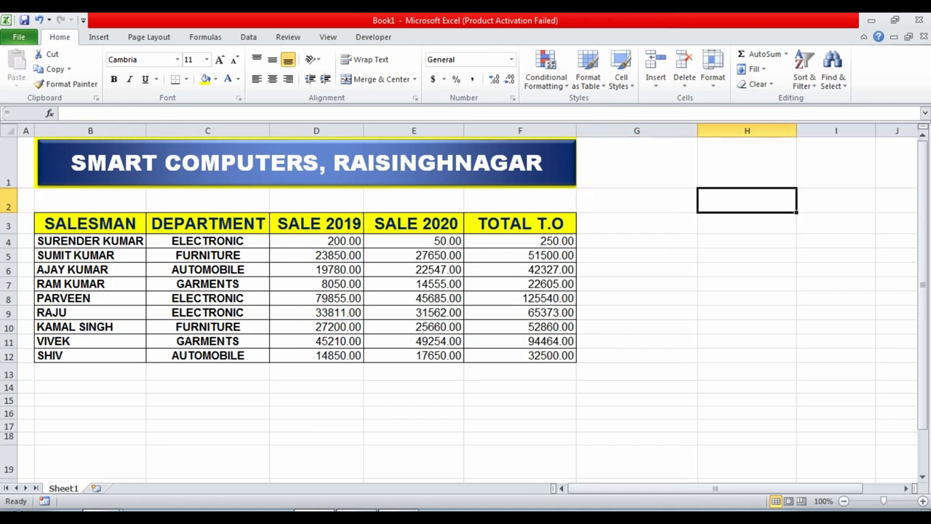
left_click(836, 200)
left_click_drag(876, 130, 881, 131)
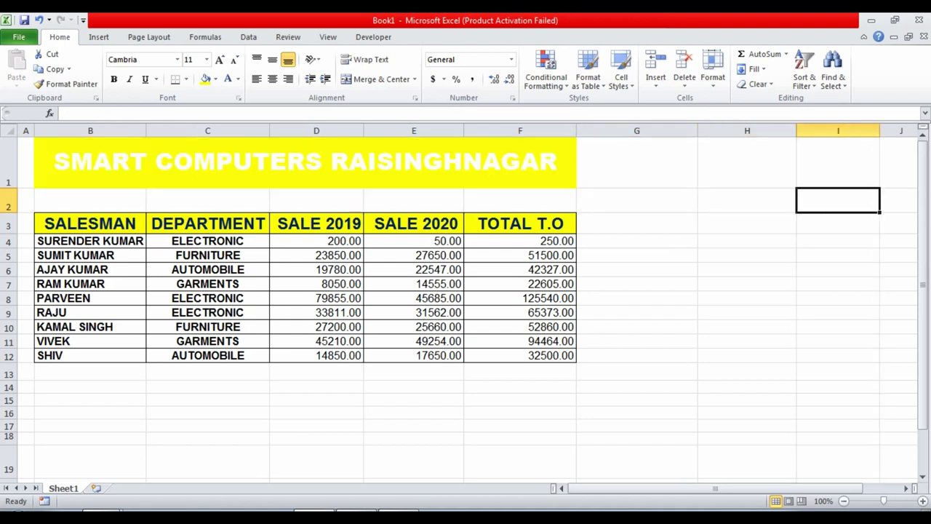
Type headings 2019 in H2, 2020 in I2 and SALESMAN in G2
left_click(747, 200)
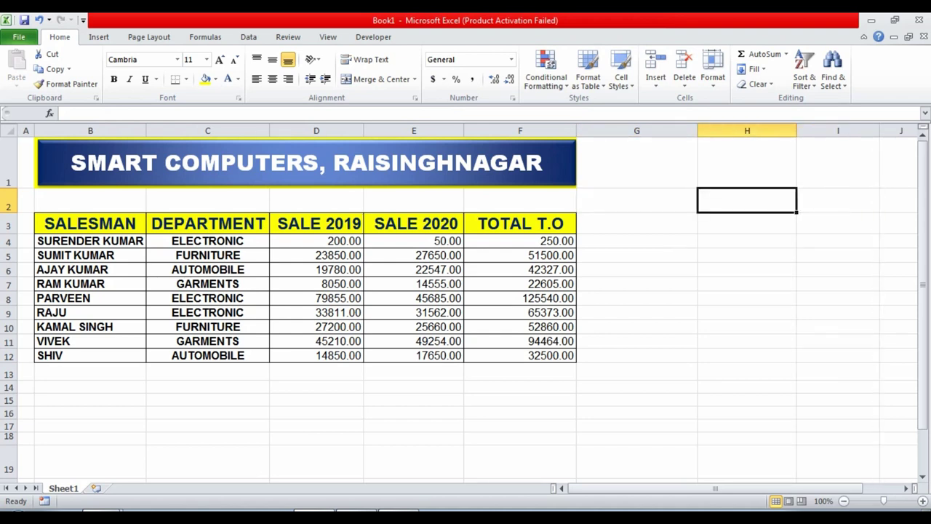
type("2019")
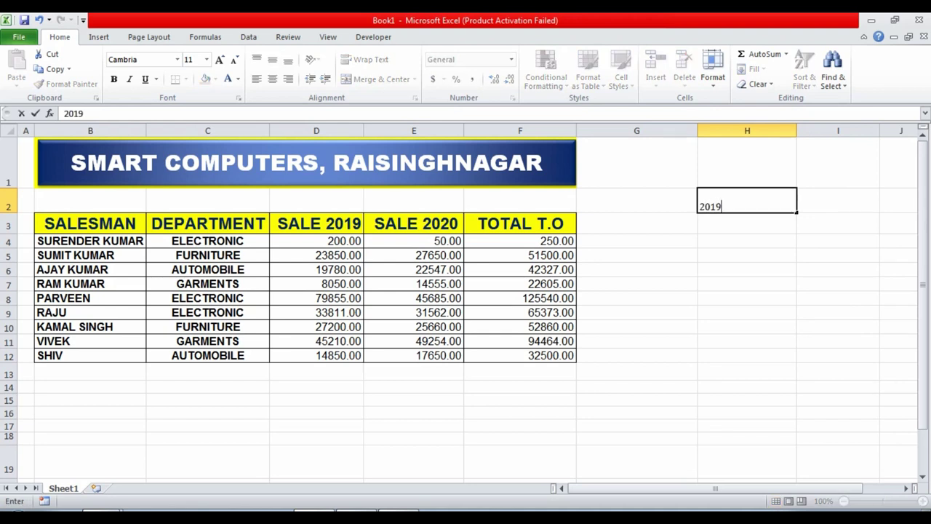
left_click(838, 200)
type("2020")
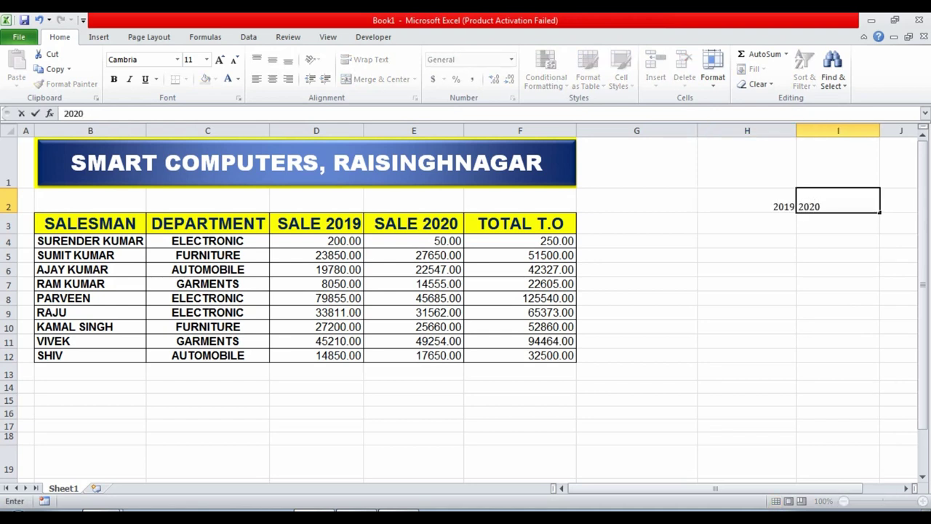
left_click(636, 200)
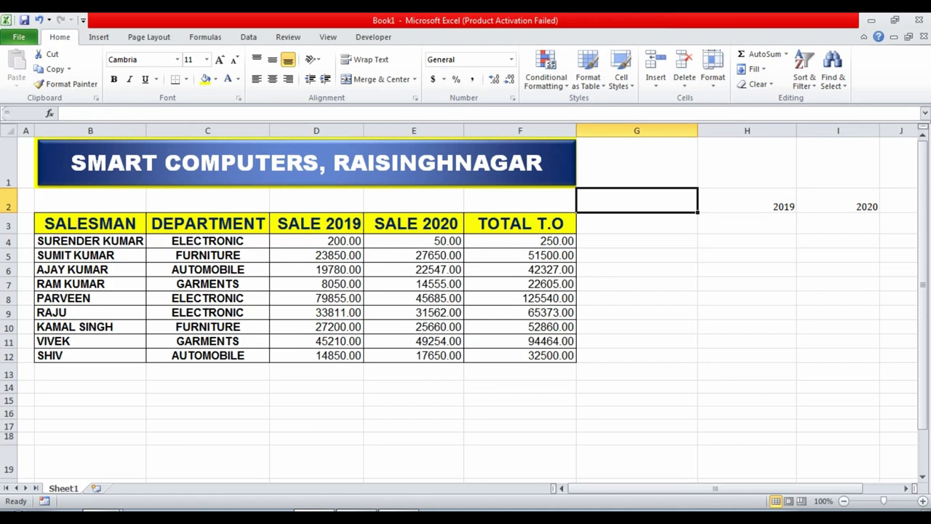
type("SAL")
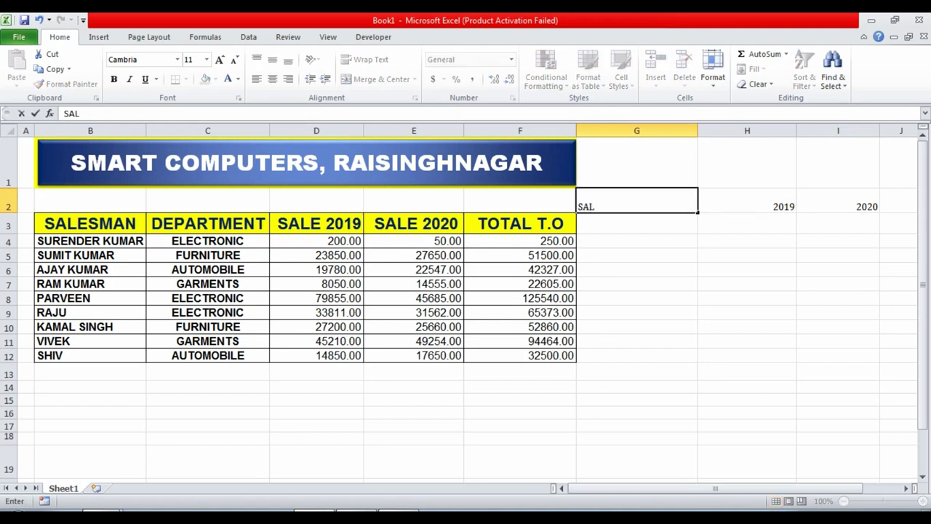
type("ESMAN")
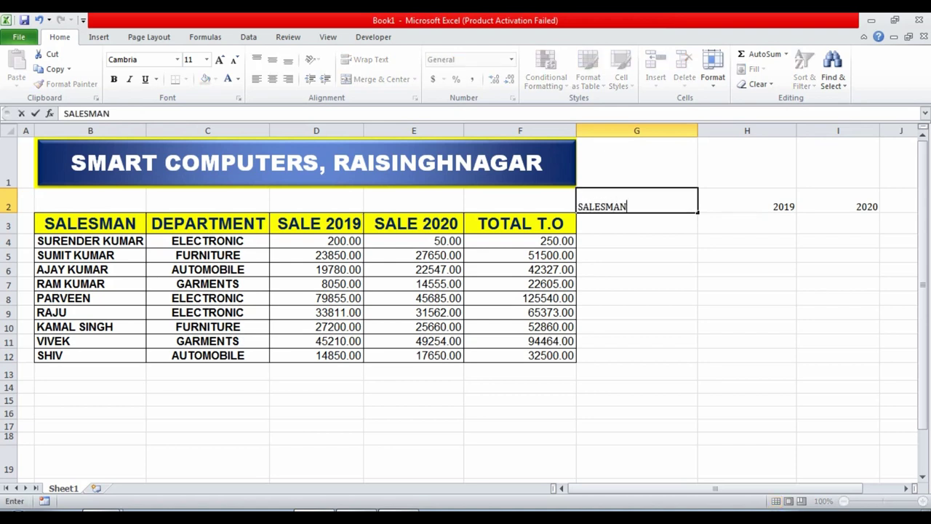
key("Return")
Center the G2:I2 headings and enlarge their font to size 18
left_click_drag(636, 206, 837, 207)
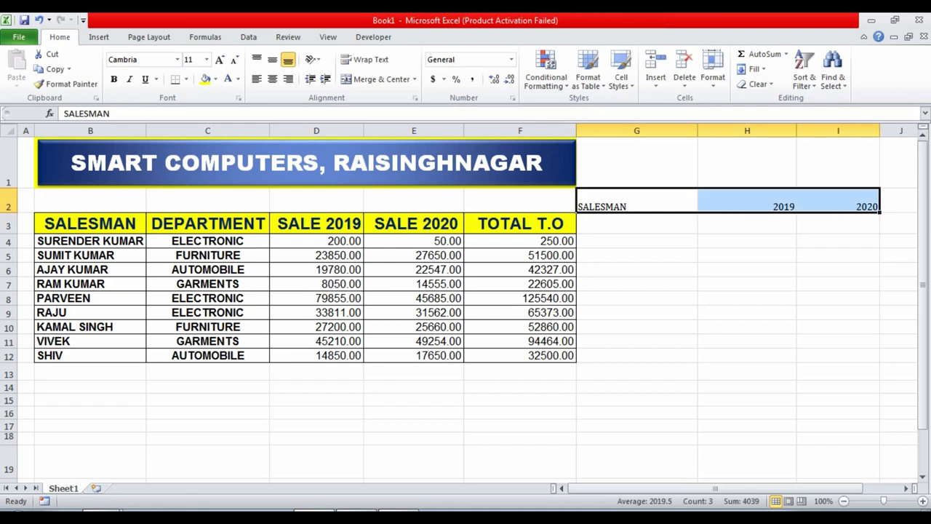
left_click(272, 78)
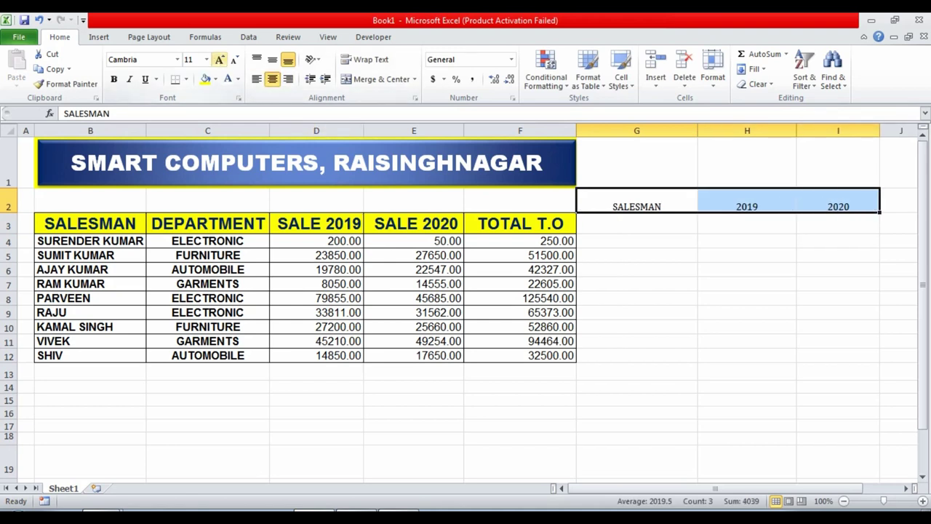
left_click(220, 59)
left_click(219, 59)
left_click(219, 59)
left_click(219, 59)
left_click(748, 284)
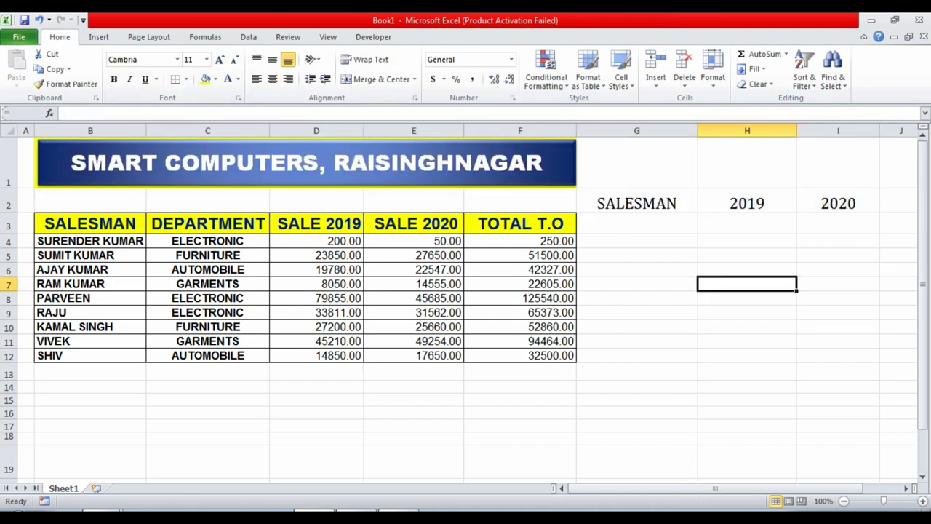
left_click(637, 223)
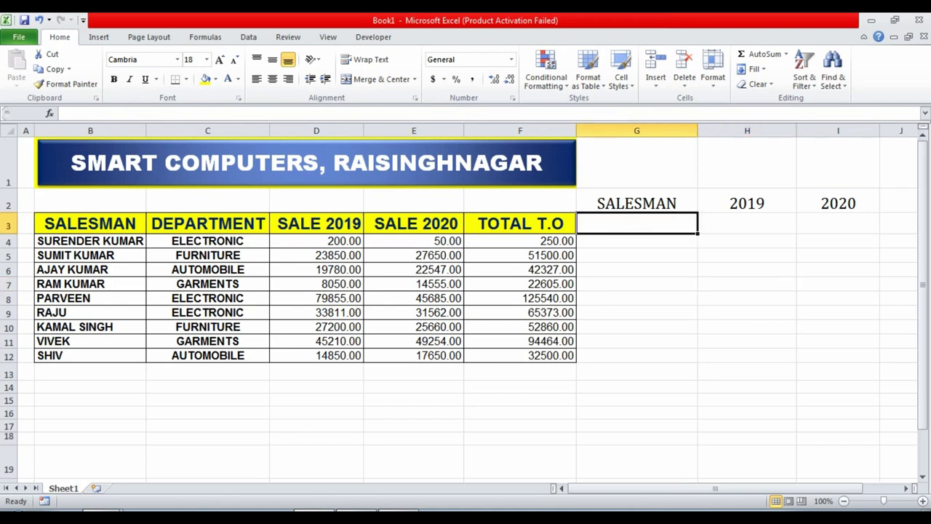
Enter a salesman's name in G3 and begin =VLOOKUP(G3, in H3
type("RAJU")
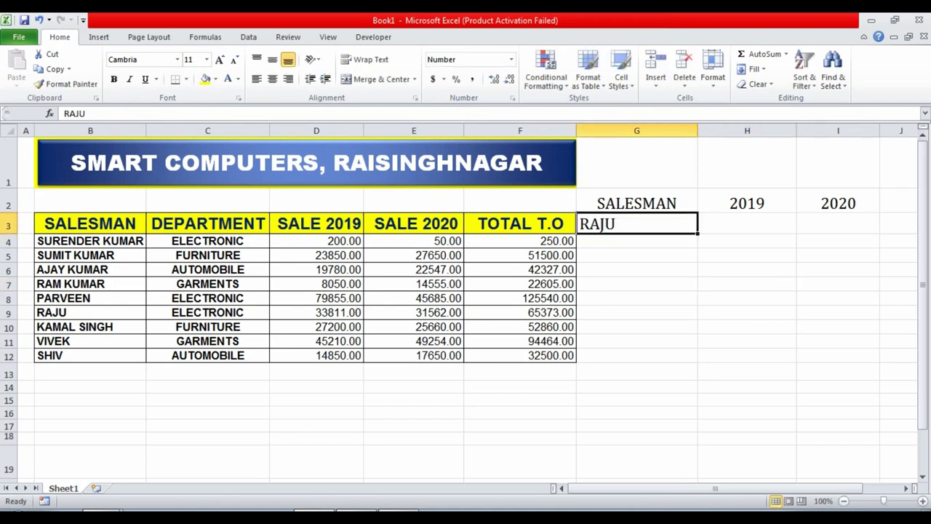
key("Tab")
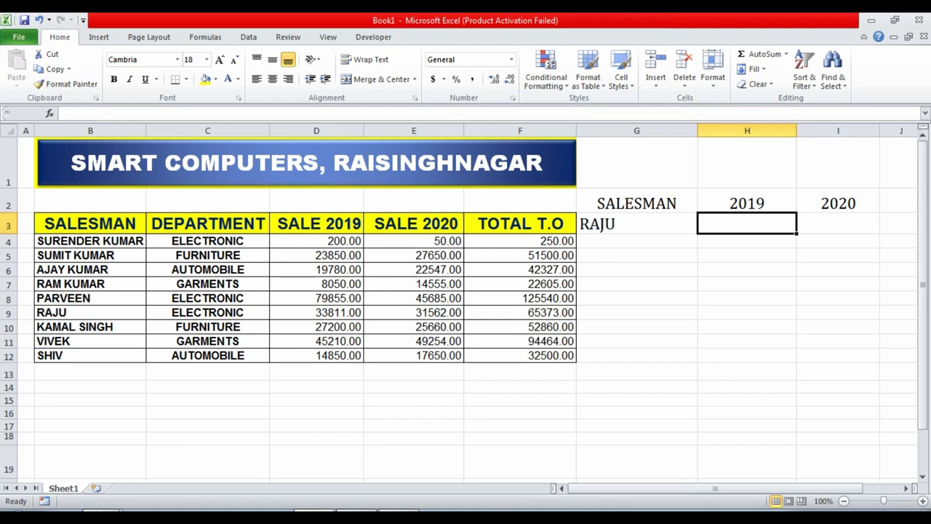
type("=")
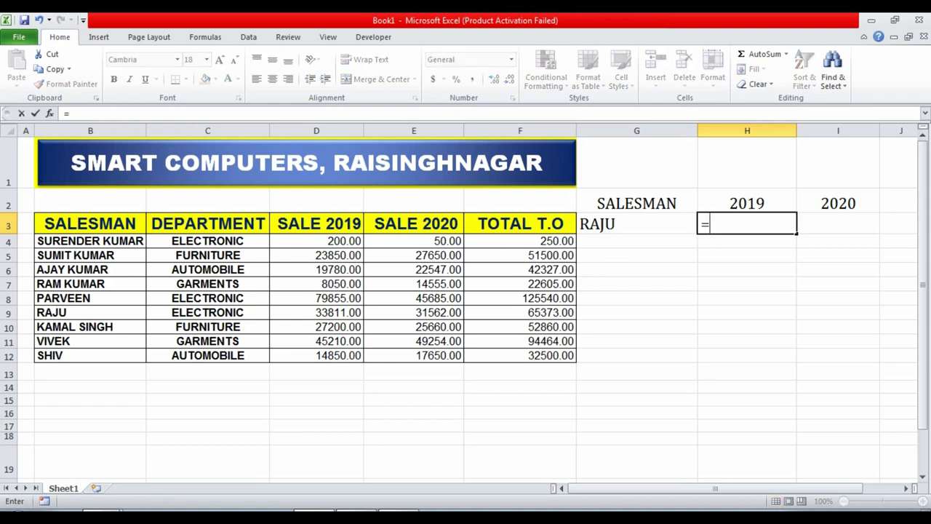
type("VL")
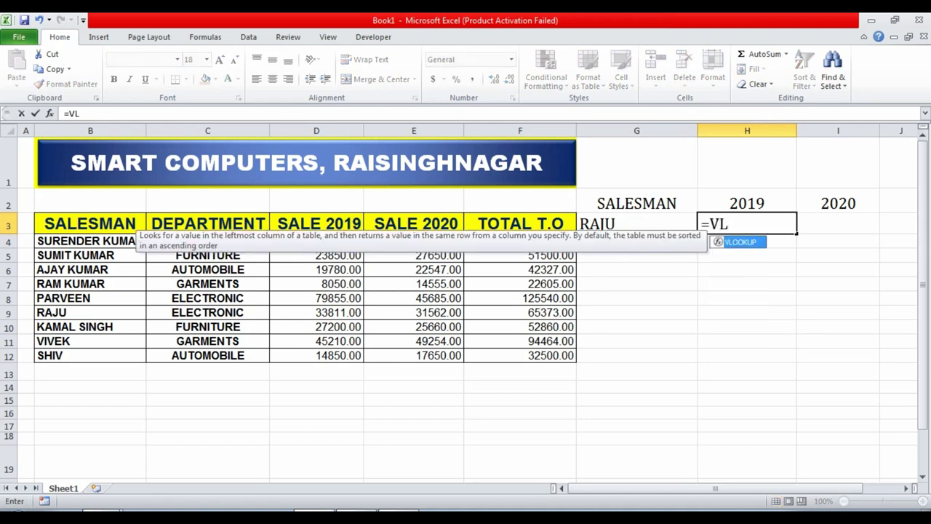
type("O")
key("Tab")
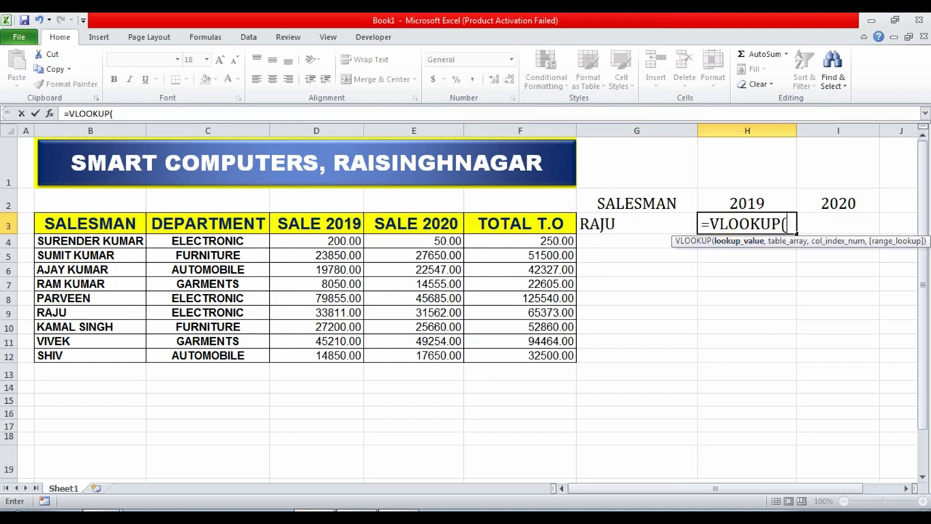
left_click(637, 223)
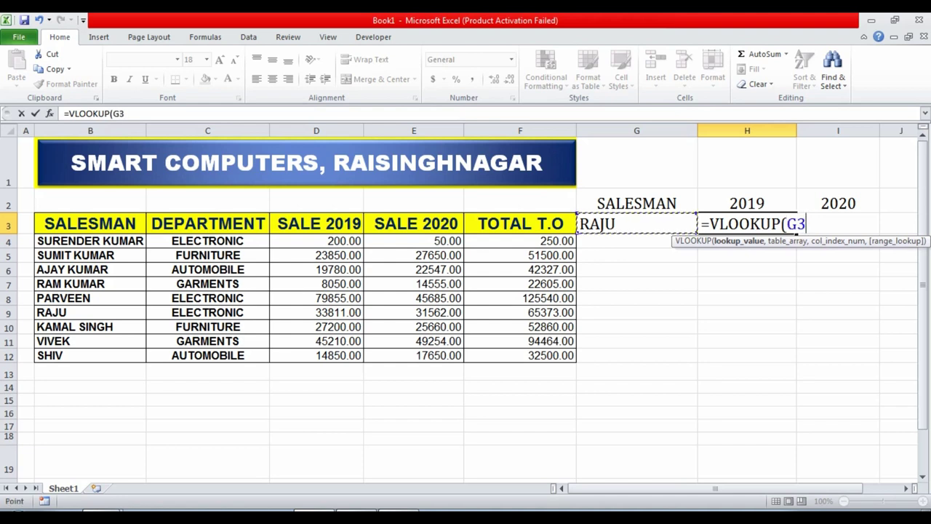
type(",")
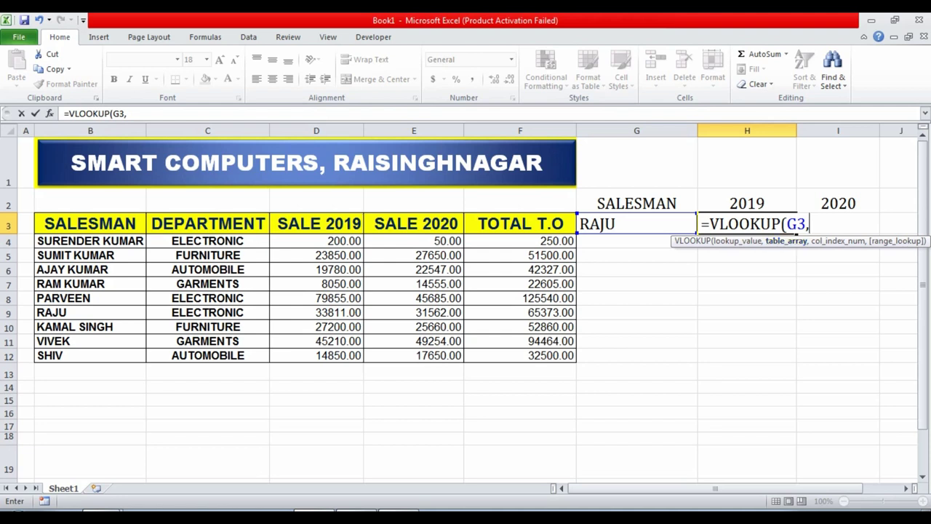
Complete H3 as =VLOOKUP(G3,B4:F12,3,0), returning 33811, and verify it against D9
mouse_move(90, 240)
left_mouse_down()
mouse_move(90, 312)
mouse_move(414, 374)
mouse_move(520, 355)
left_mouse_up()
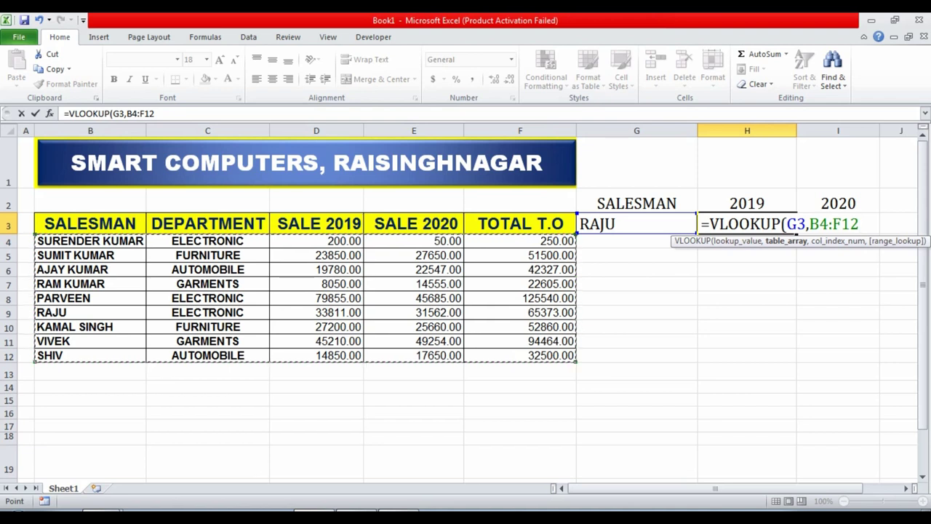
type(",")
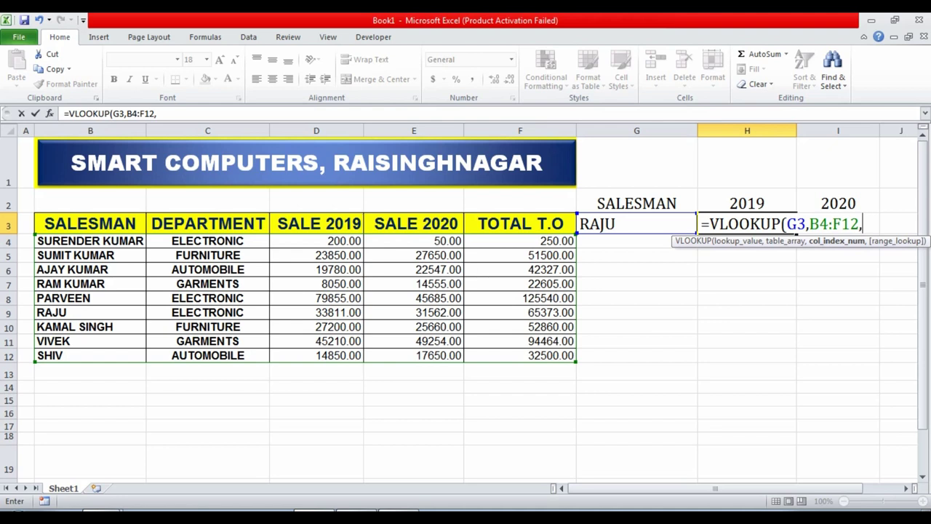
type("3")
type(",")
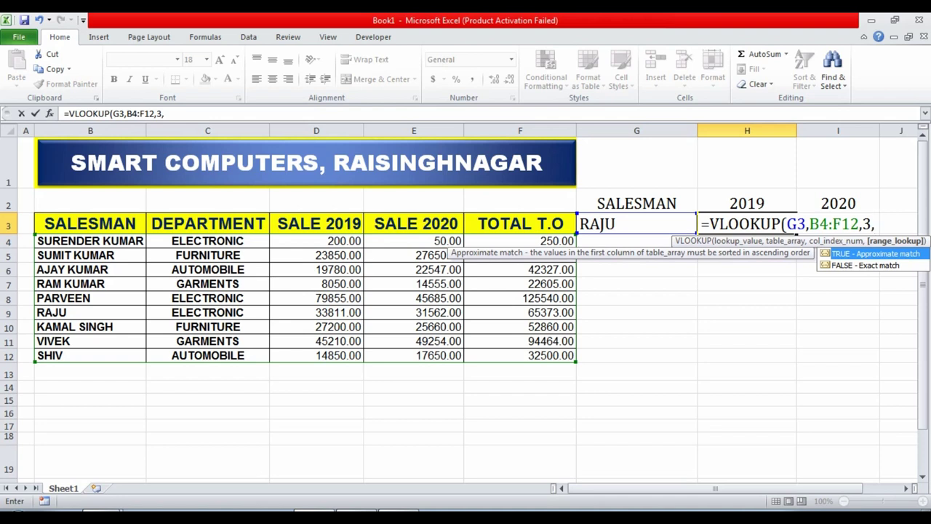
type("0")
key("Return")
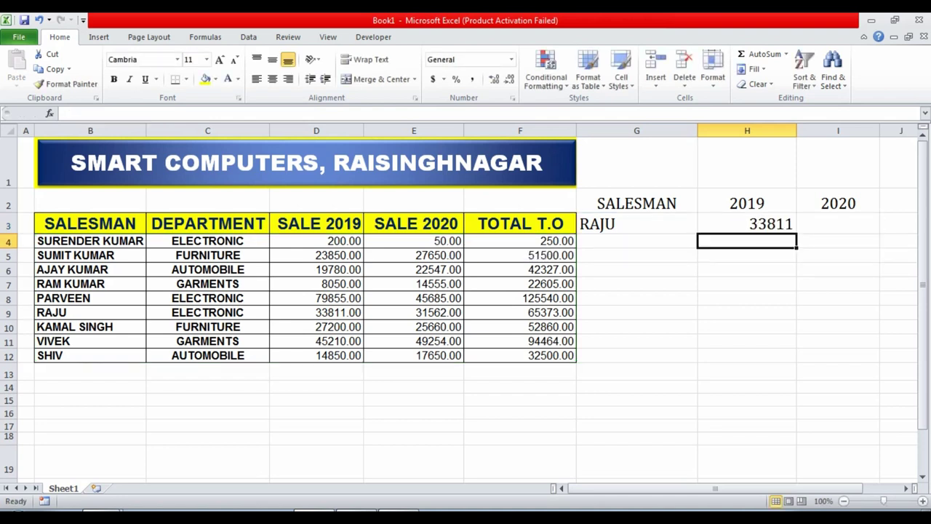
left_click(747, 223)
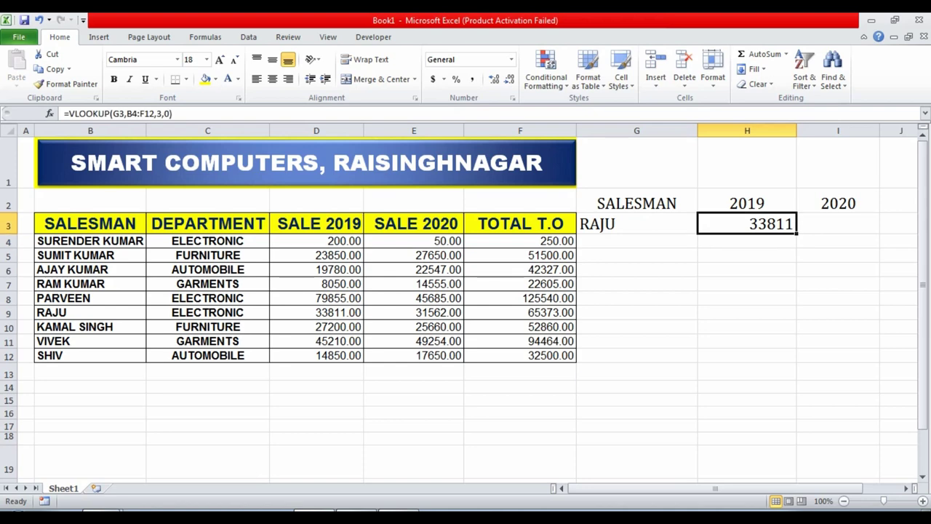
left_click(317, 312)
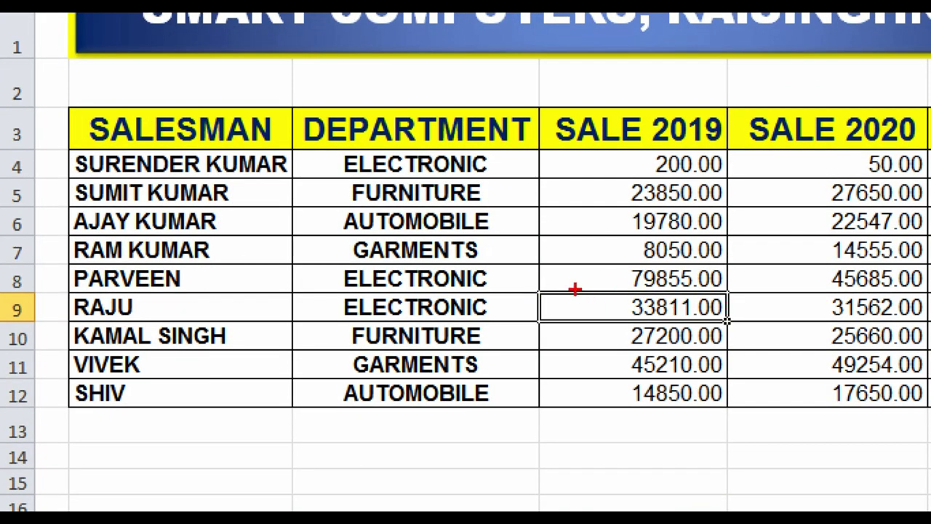
left_click_drag(575, 291, 728, 324)
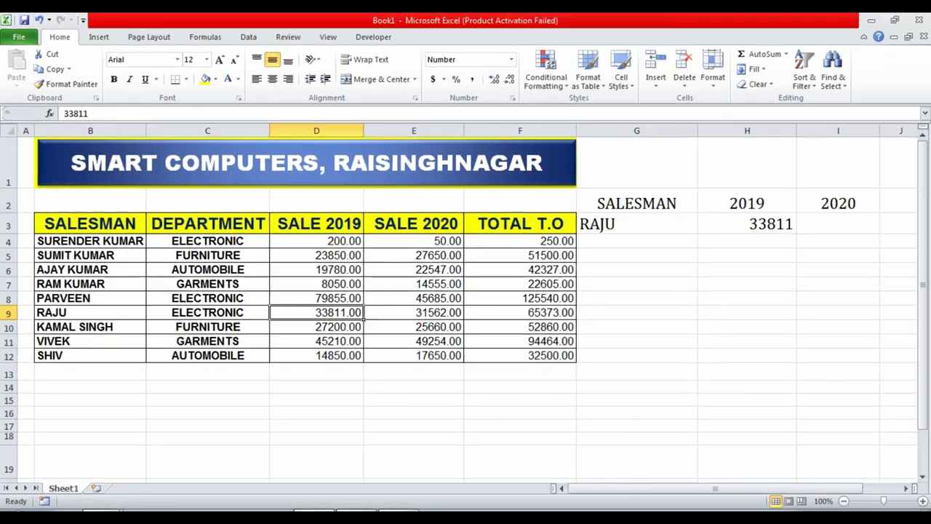
left_click(839, 223)
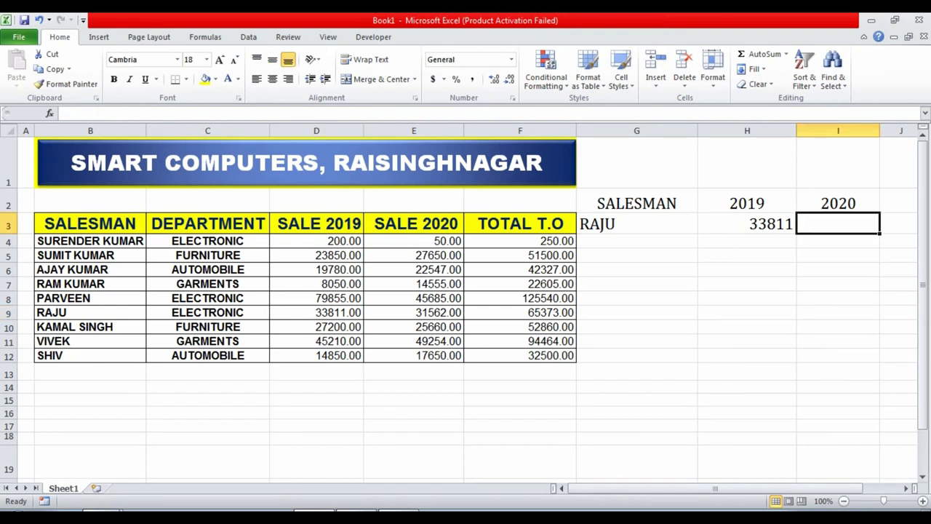
Enter =VLOOKUP(G3,B4:F12,4,0) in I3 so it returns the 2020 sale, 31562
type("=")
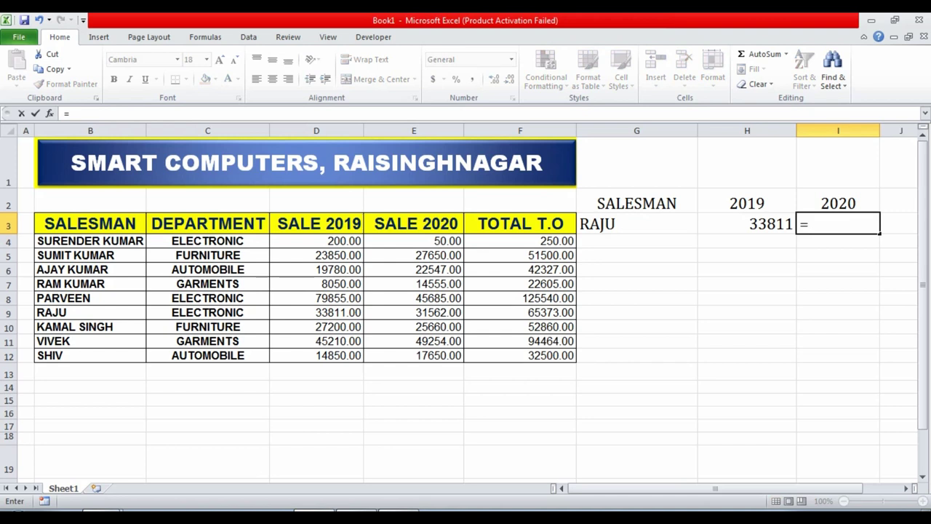
type("VL")
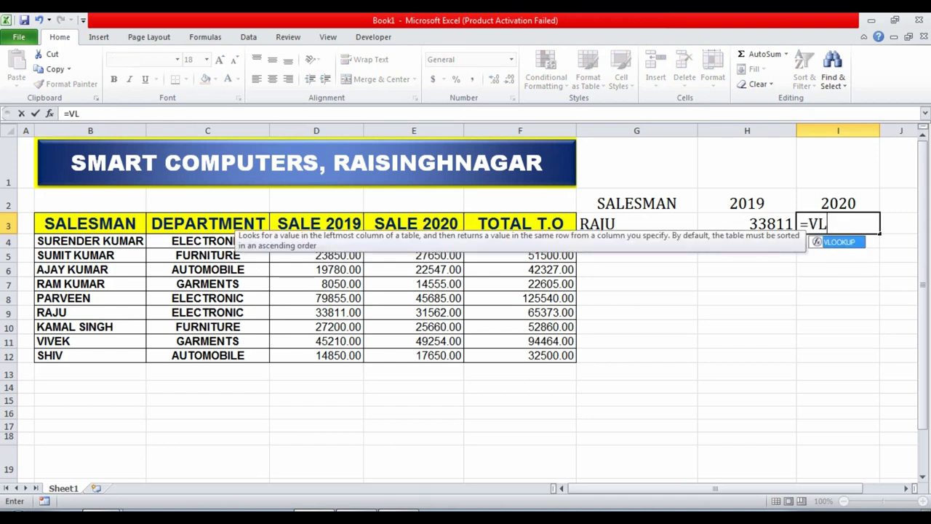
key("Tab")
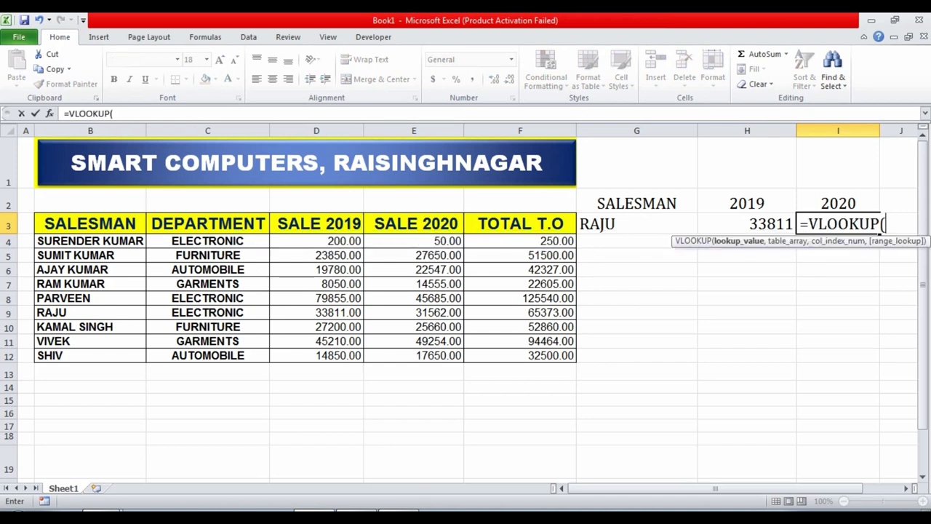
left_click(637, 223)
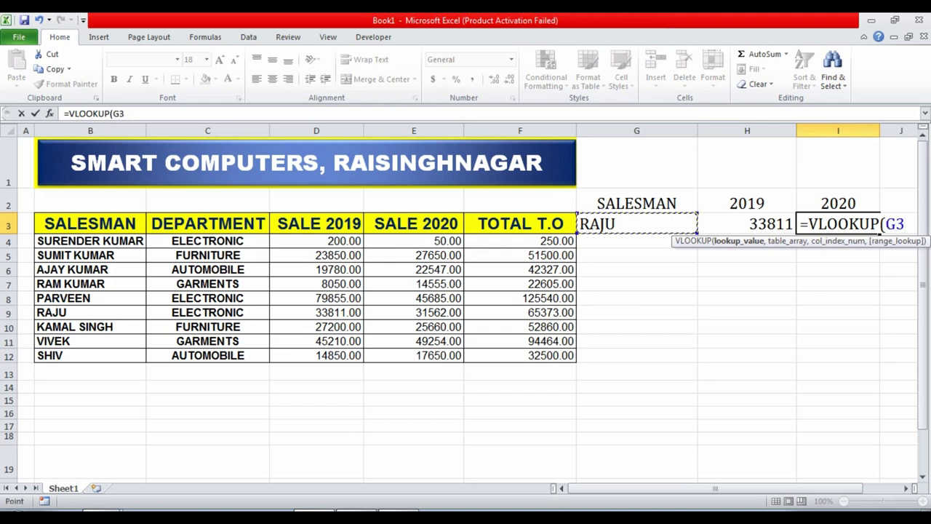
type(",")
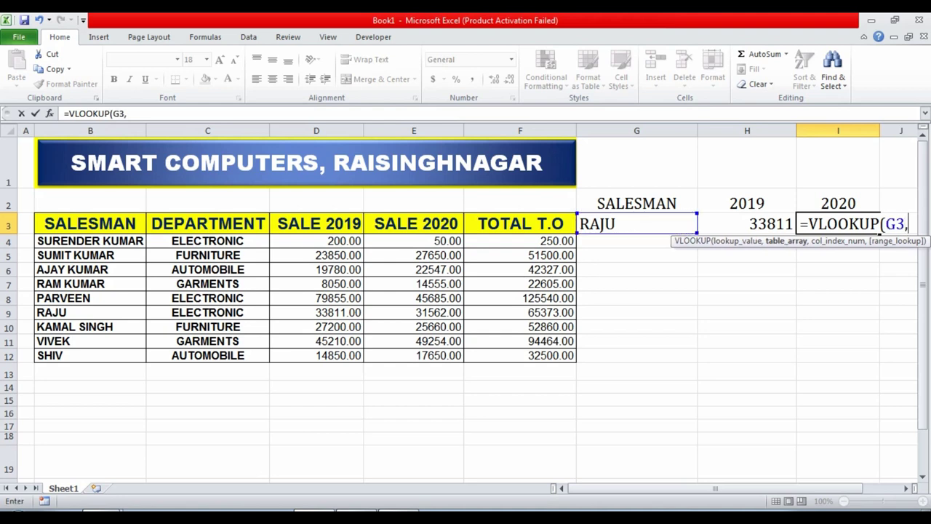
left_click(90, 241)
left_click_drag(90, 241, 520, 355)
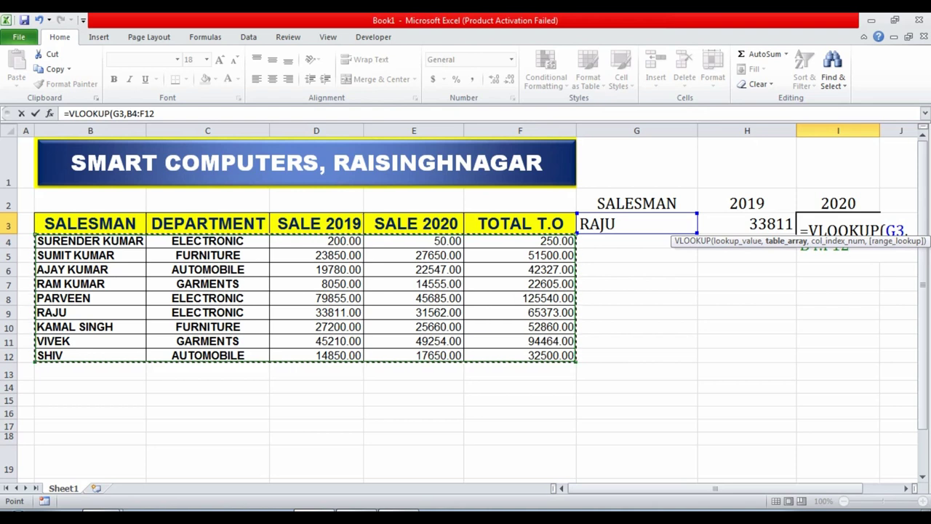
type(",")
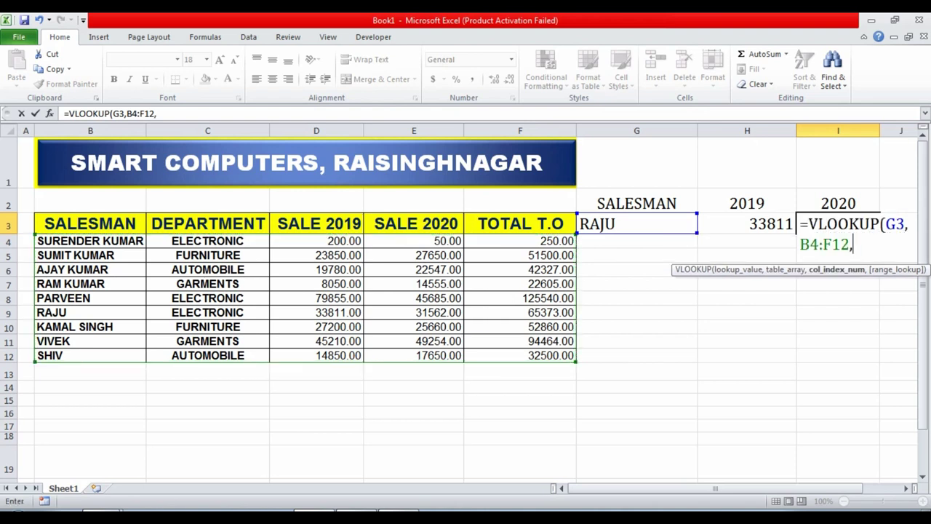
type("4")
type(",")
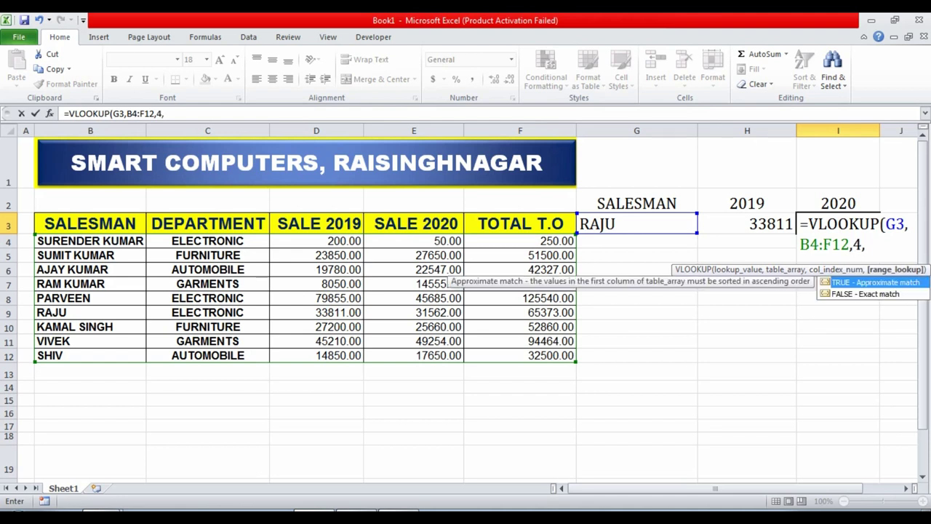
type("0")
key("Return")
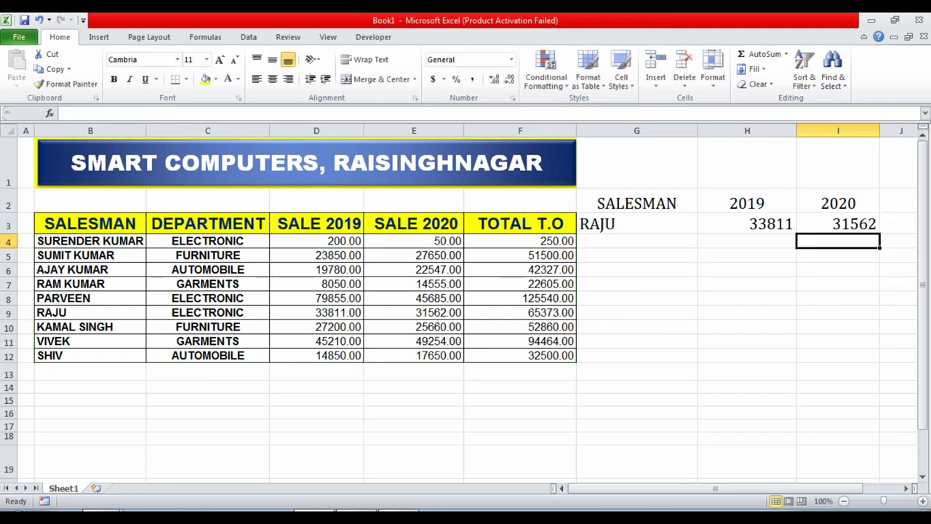
left_click(838, 224)
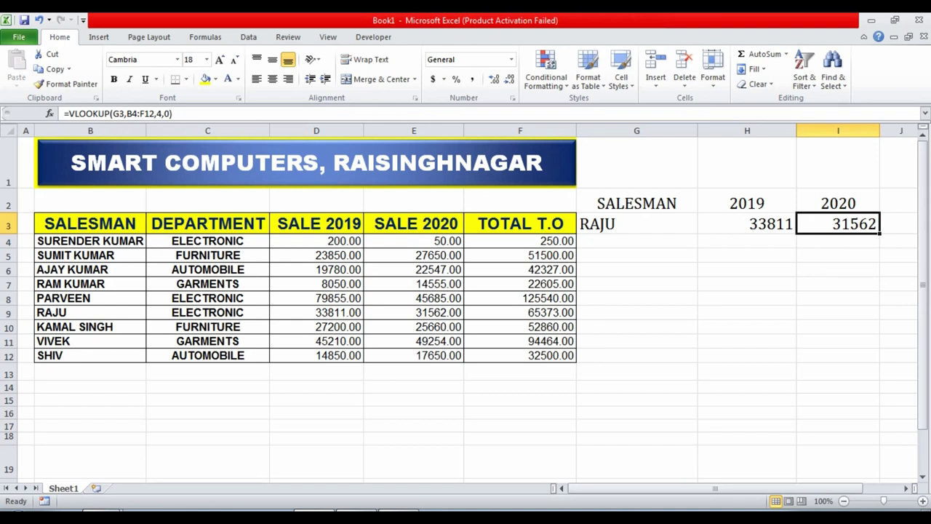
left_click(637, 223)
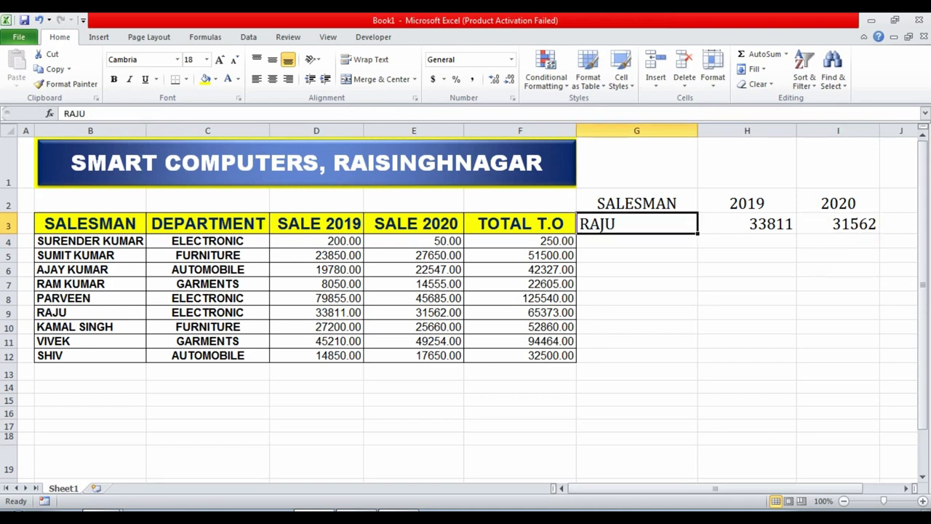
type("VIVK")
key("BackSpace")
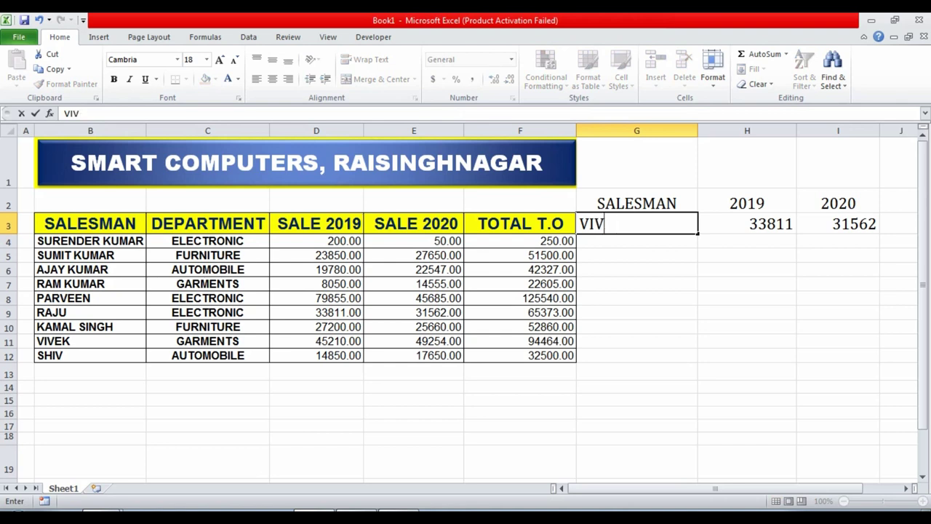
type("EK")
key("Return")
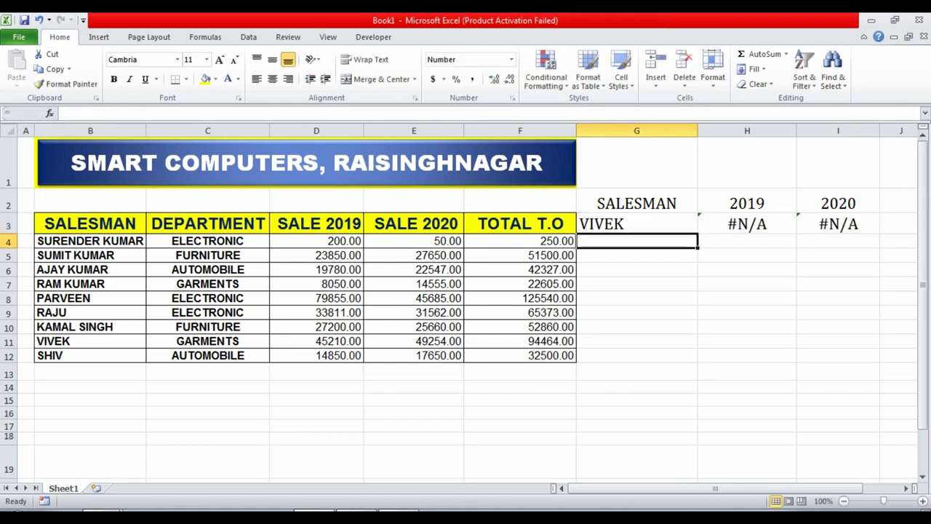
left_click(637, 224)
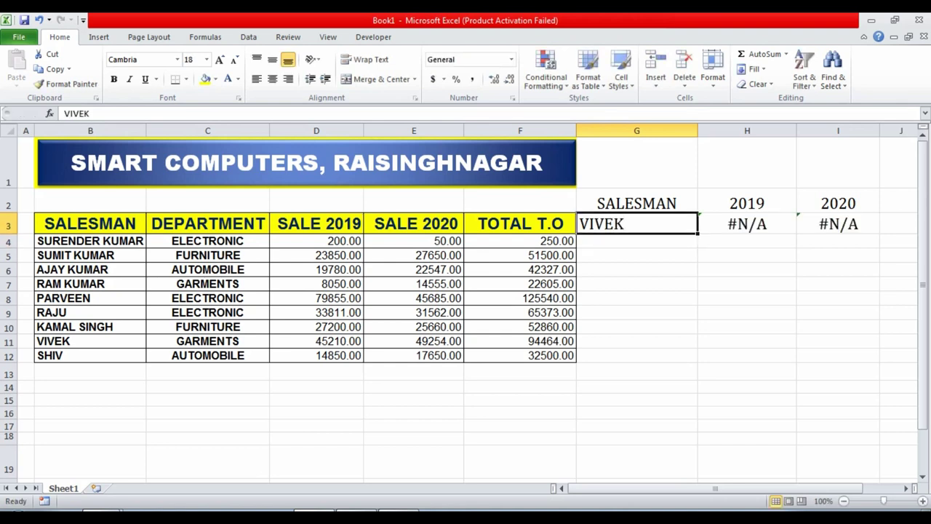
double_click(747, 223)
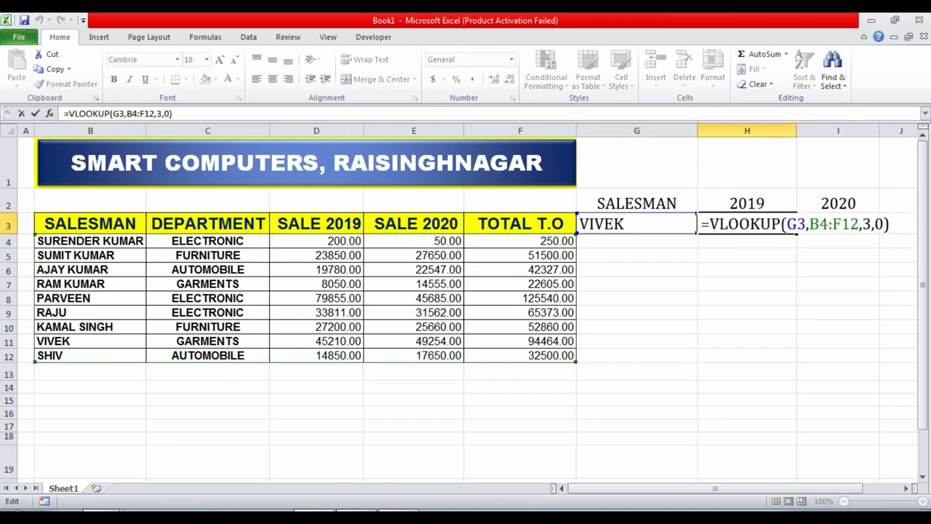
key("ctrl+Return")
left_click(636, 223)
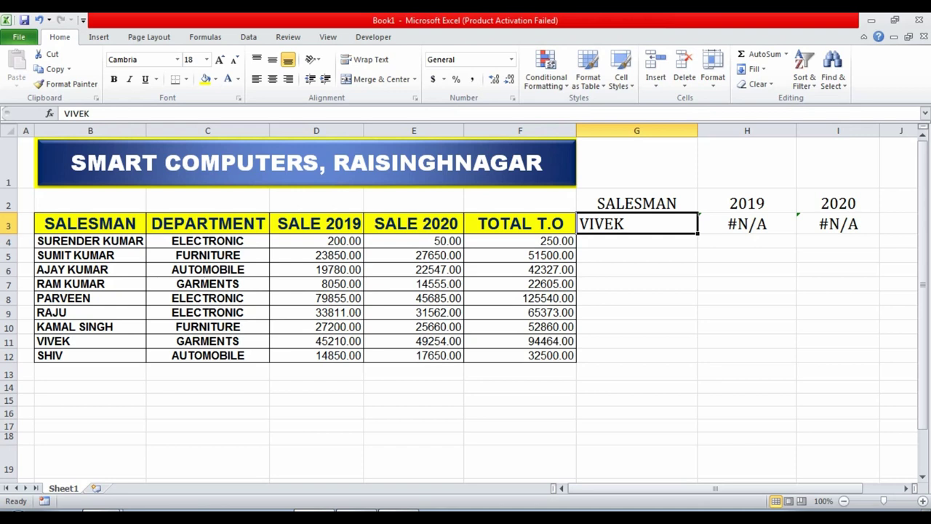
key("Left")
key("Left")
key("Left")
key("Left")
key("Left")
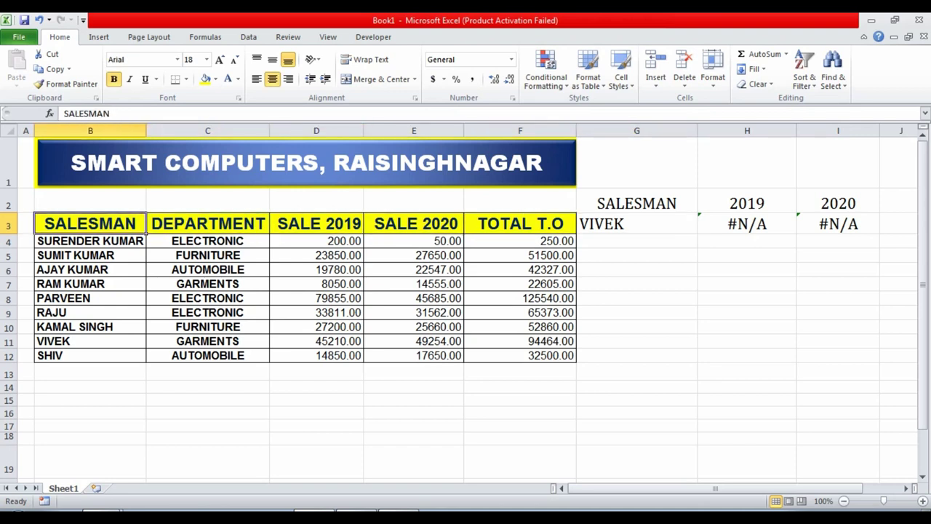
key("Down")
key("Down")
key("Down")
key("Down")
key("Down")
key("Down")
key("Up")
key("Up")
key("Up")
key("Up")
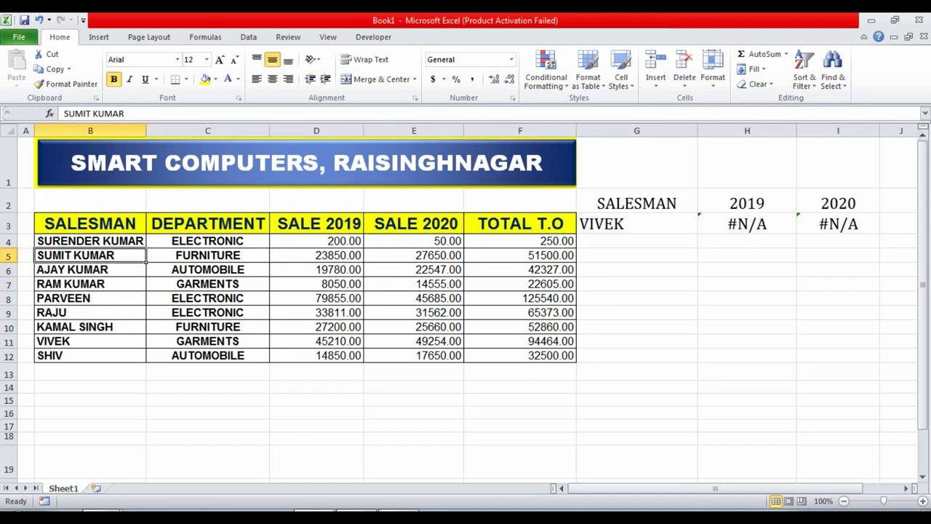
key("Right")
key("Right")
key("Right")
key("Right")
key("Up")
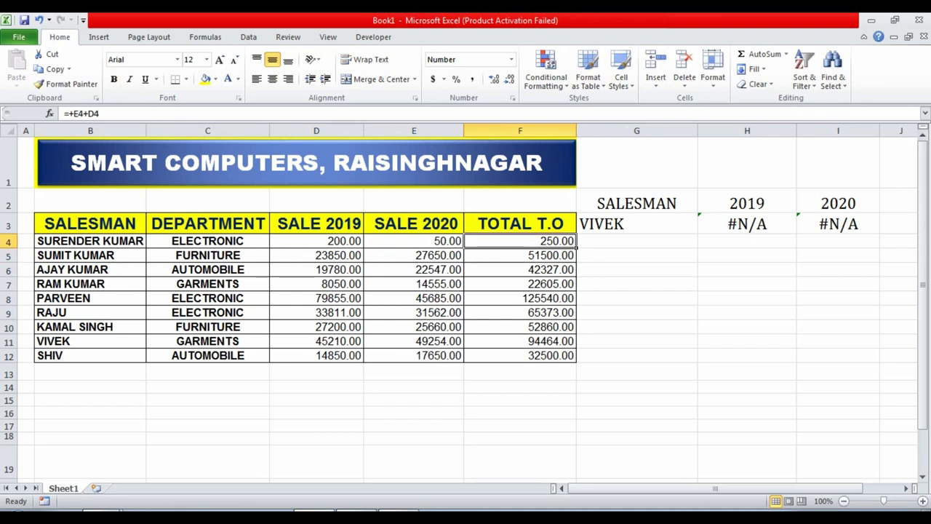
key("Right")
key("Up")
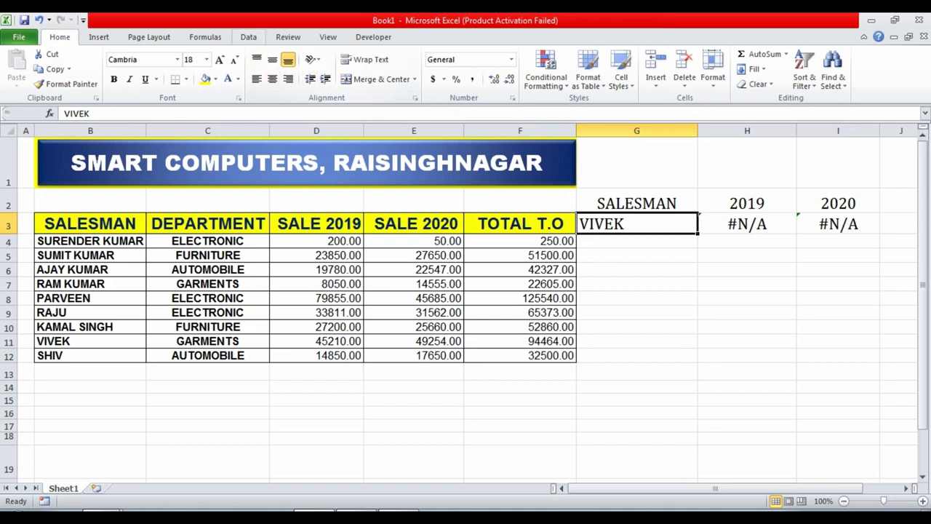
Give G3 Data Validation allowing a List with source =$B$4:$B$12
left_click(248, 37)
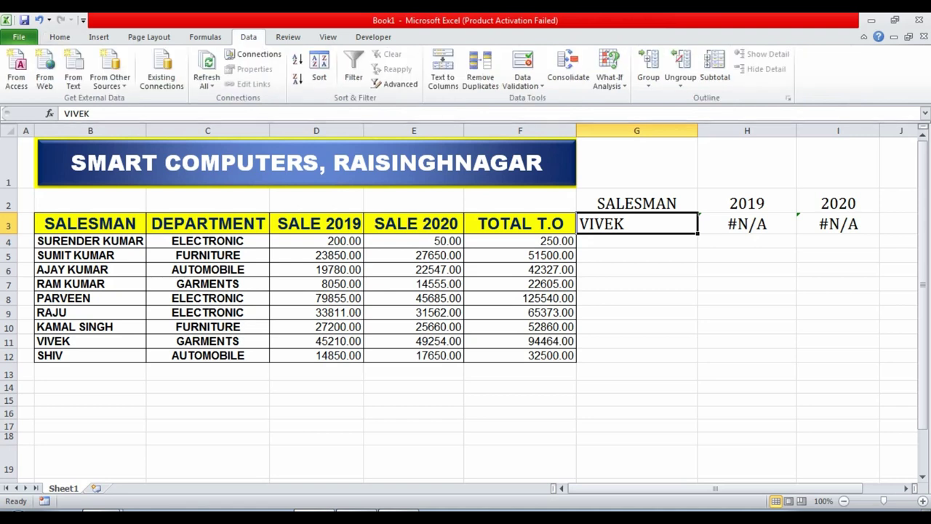
left_click(523, 82)
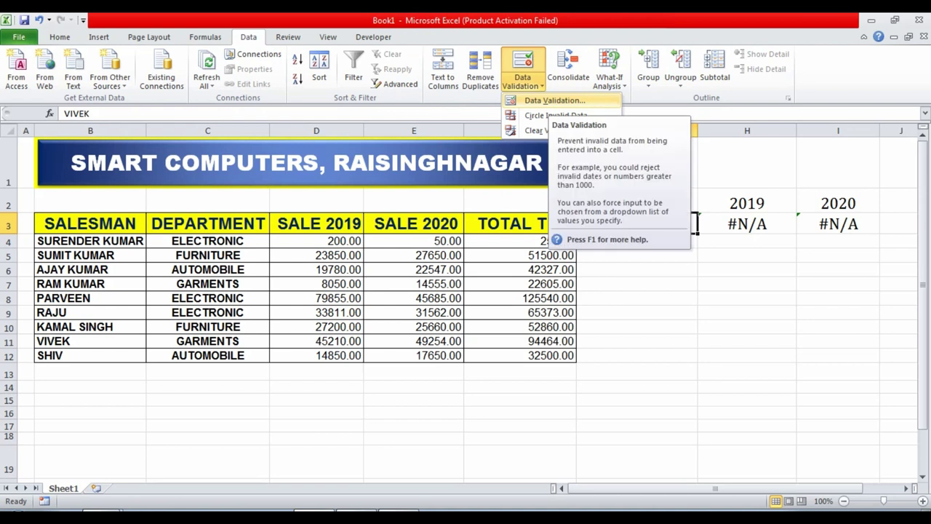
left_click(553, 101)
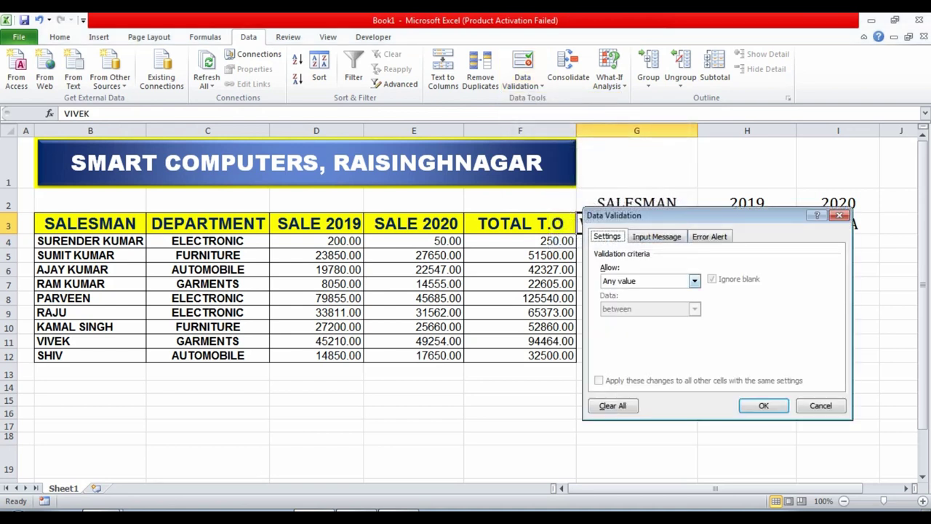
key("alt+Down")
key("Down")
key("Down")
key("Down")
key("Return")
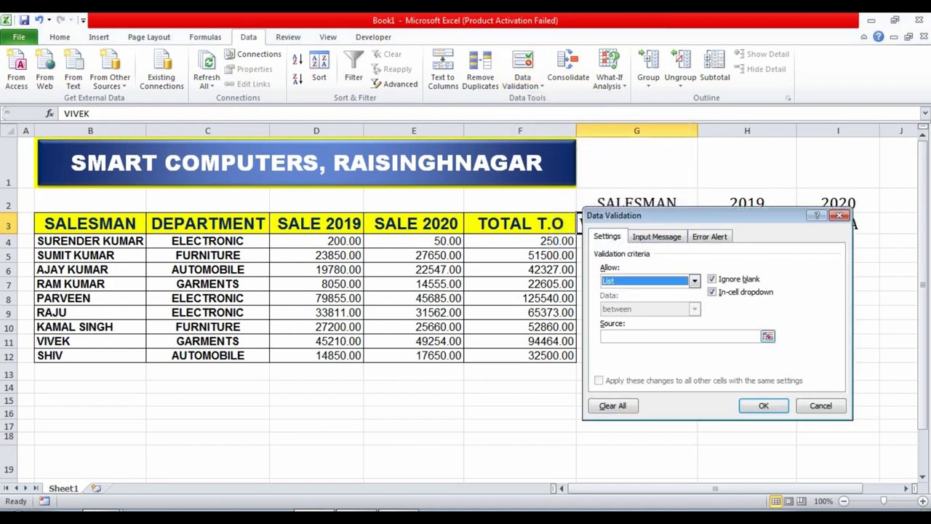
left_click(604, 336)
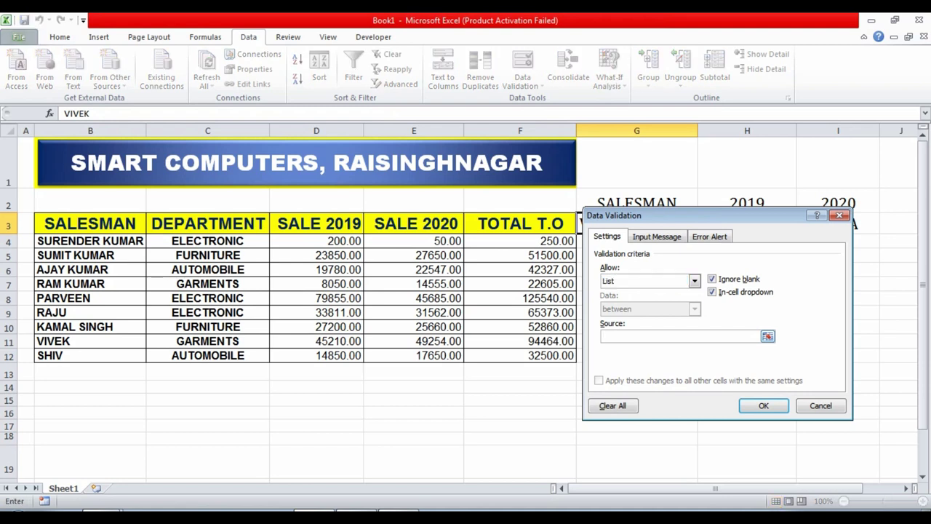
type("=")
left_click_drag(91, 241, 90, 355)
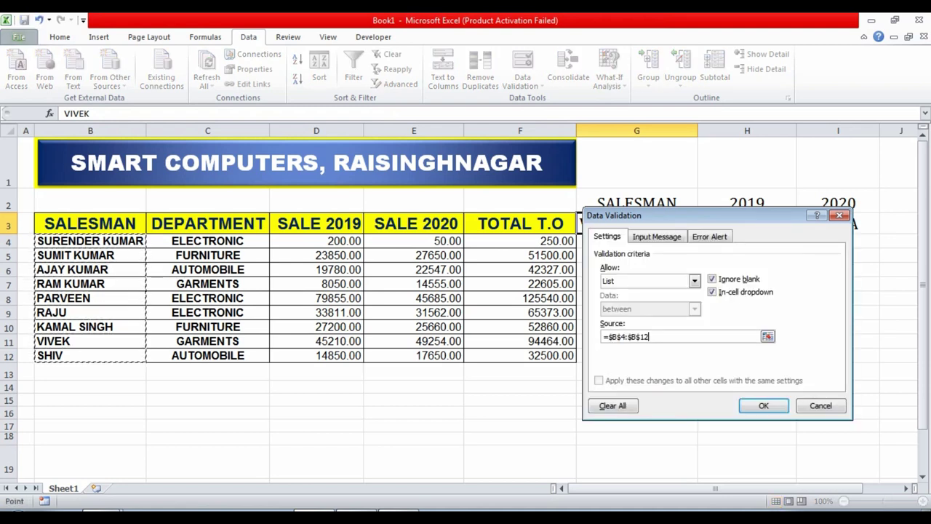
Apply the validation and test G3's dropdown by picking three different salesmen
left_click(764, 405)
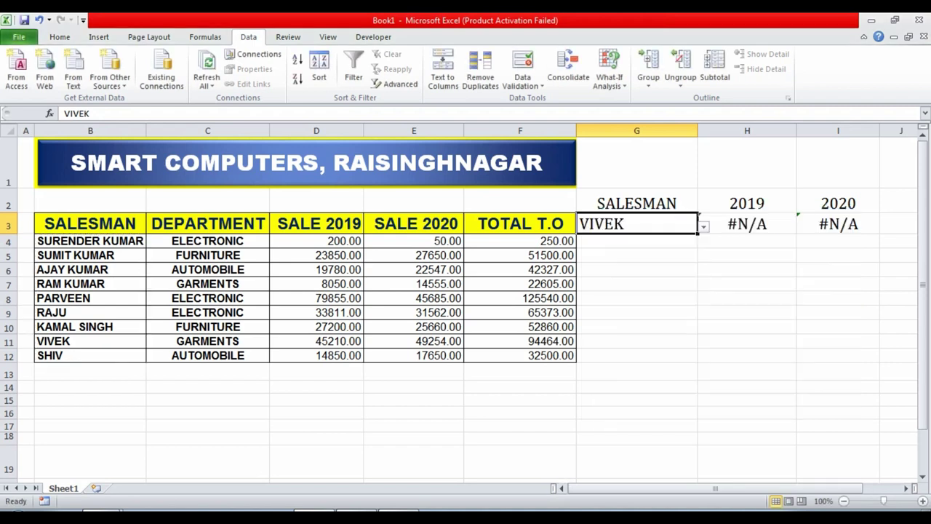
left_click(636, 355)
left_click(636, 223)
left_click(703, 226)
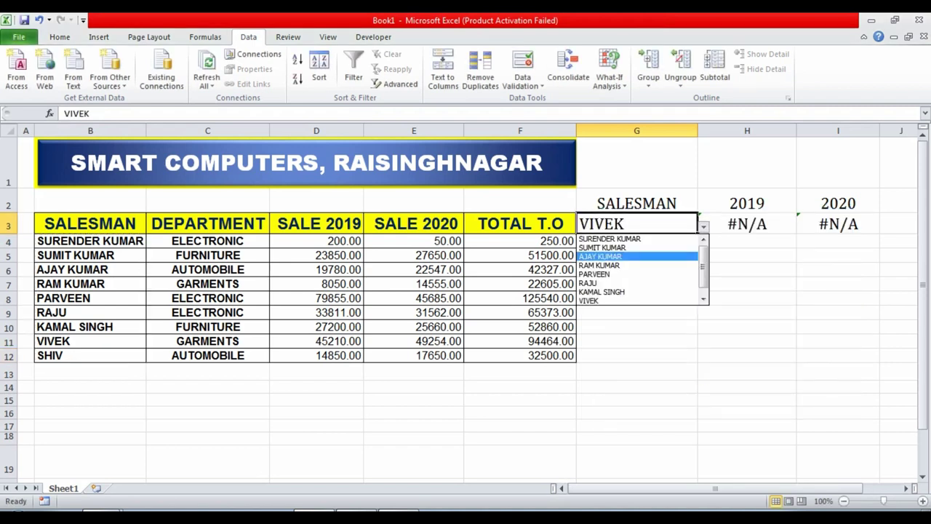
left_click(604, 260)
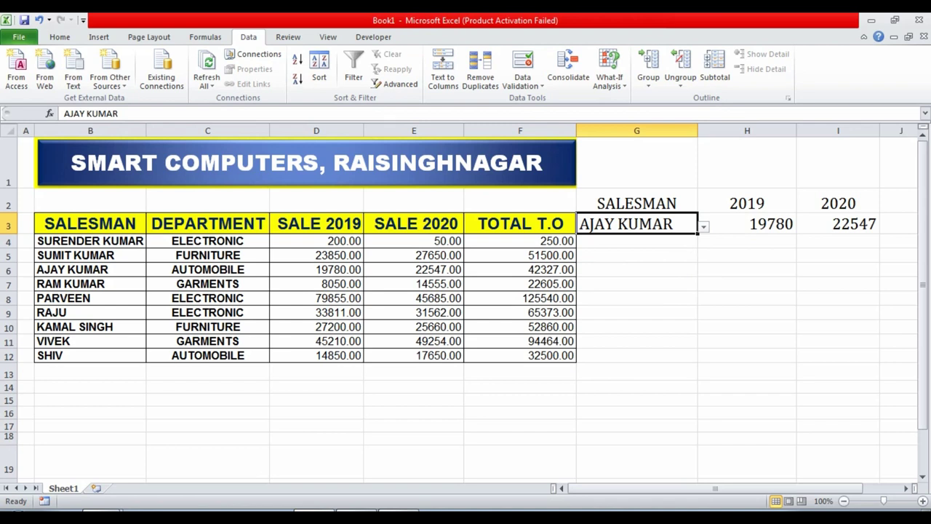
left_click(704, 227)
left_click(604, 250)
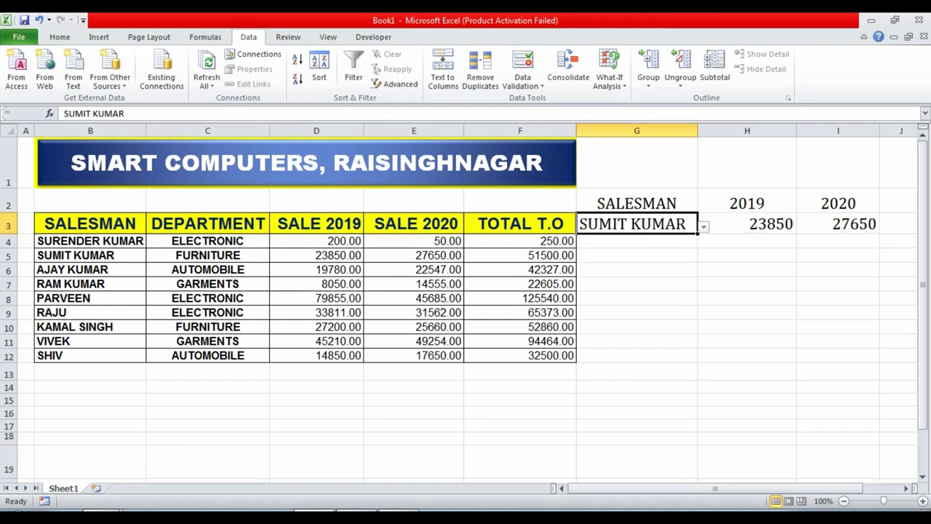
left_click(703, 227)
left_click(604, 292)
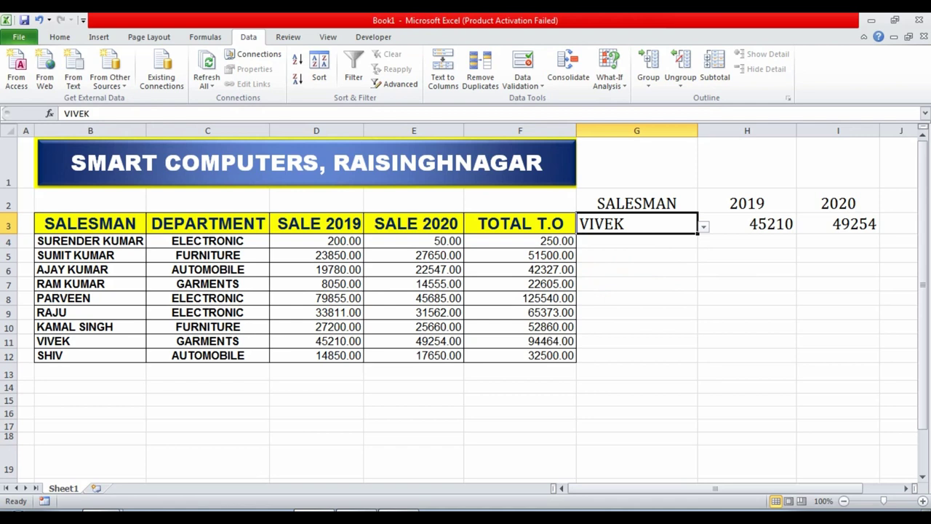
left_click(748, 269)
left_click(747, 223)
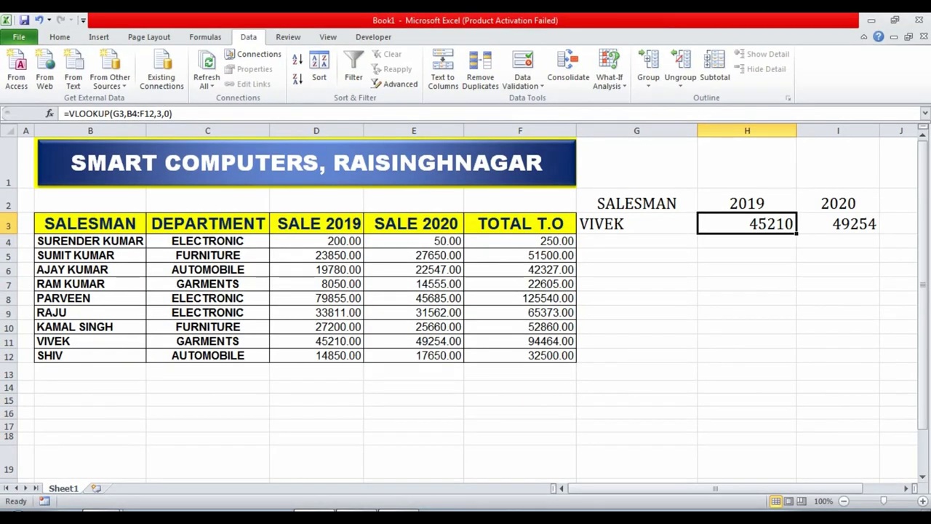
left_click(637, 224)
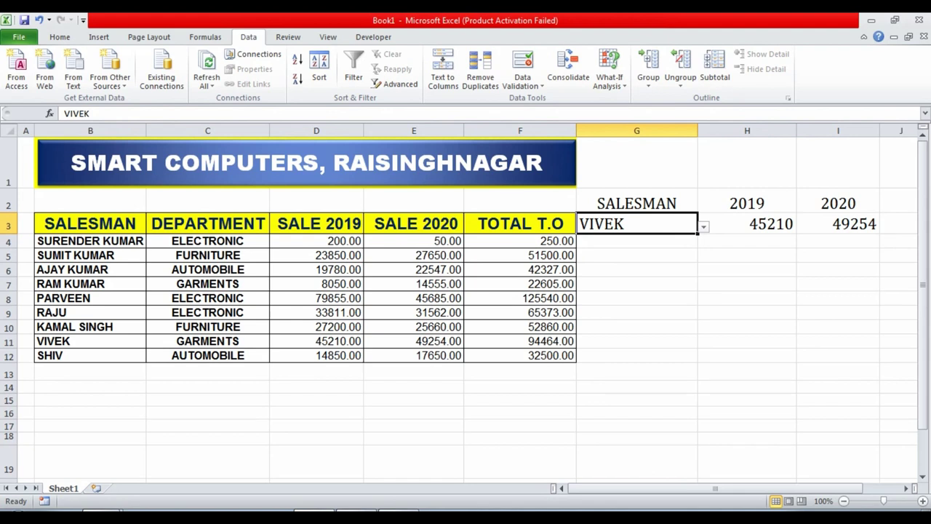
Pick the salesman giving 79855 and 45685 in H3 and I3, then show the PivotTable options
key("alt+Down")
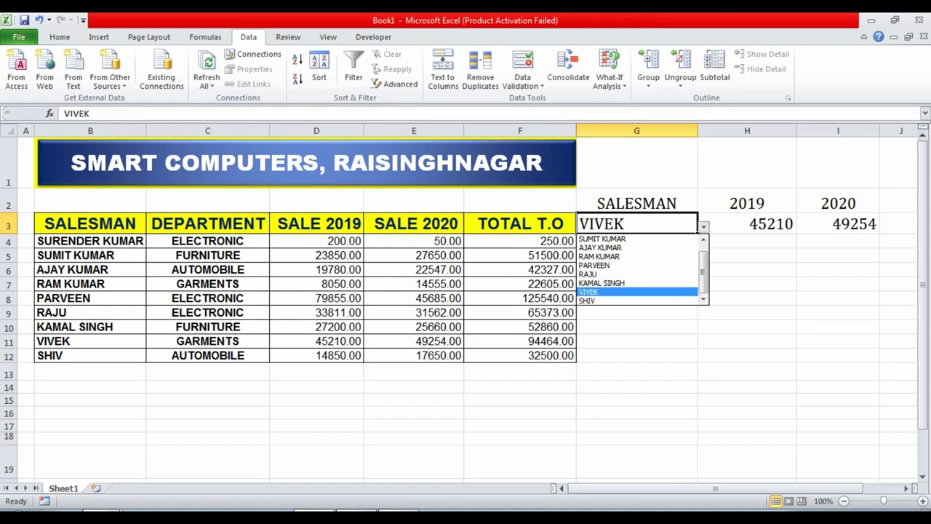
key("Up")
key("Up")
key("Up")
key("Return")
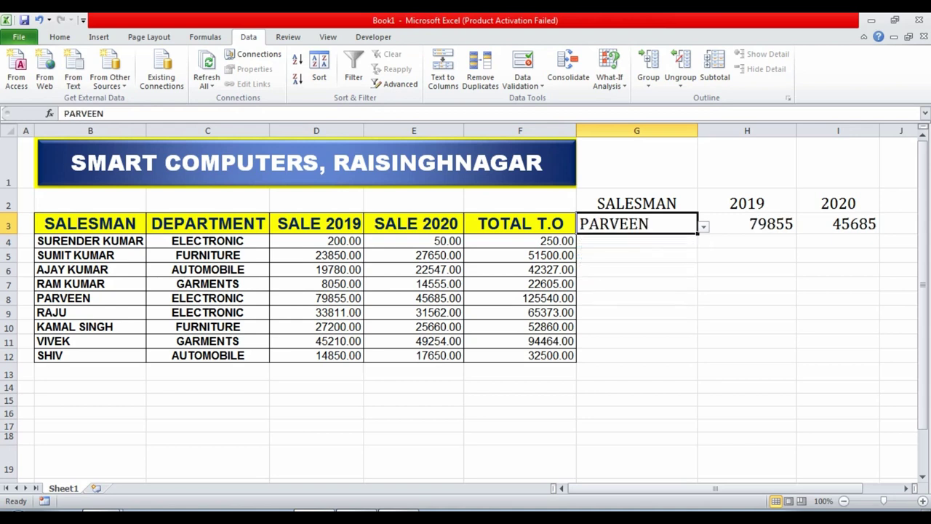
left_click(748, 224)
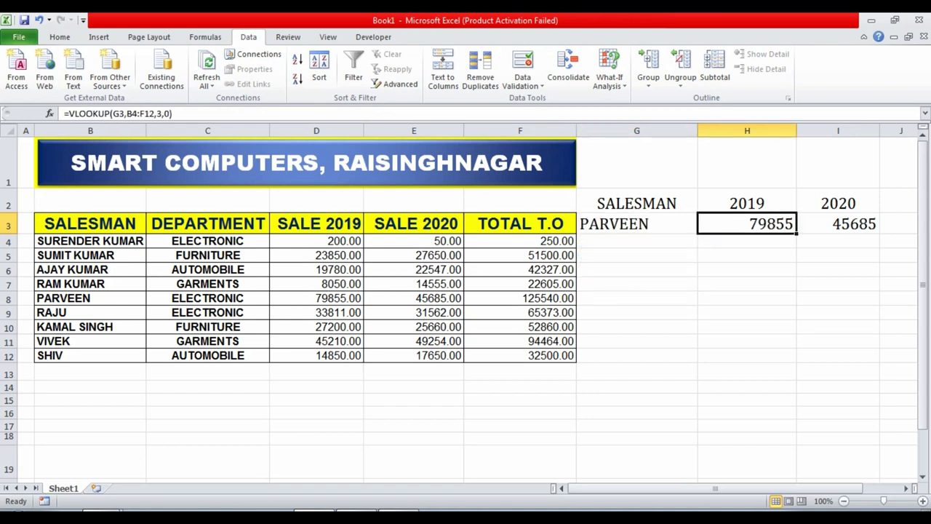
left_click(839, 223)
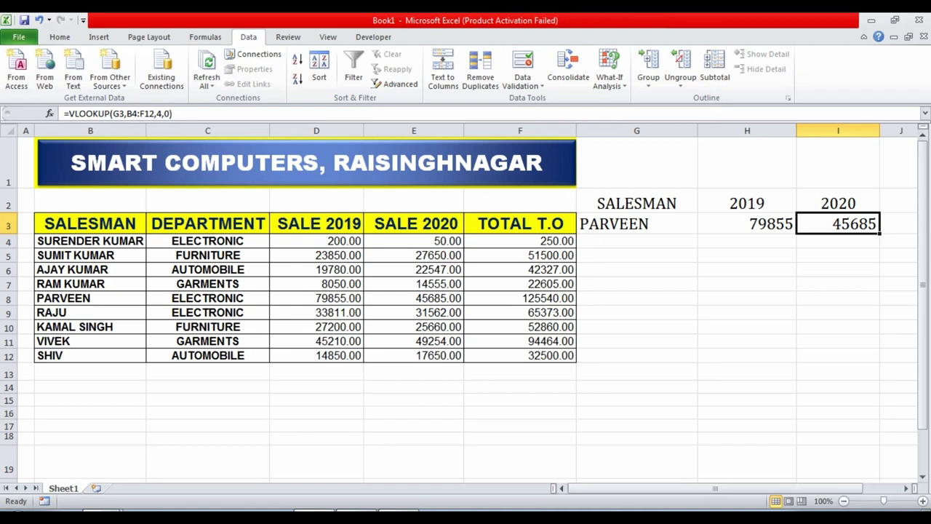
key("alt+n")
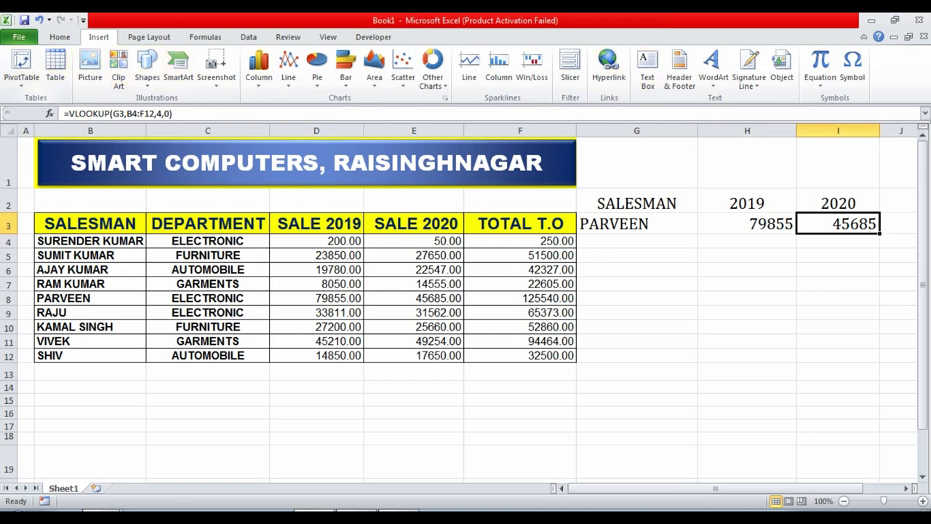
left_click(21, 69)
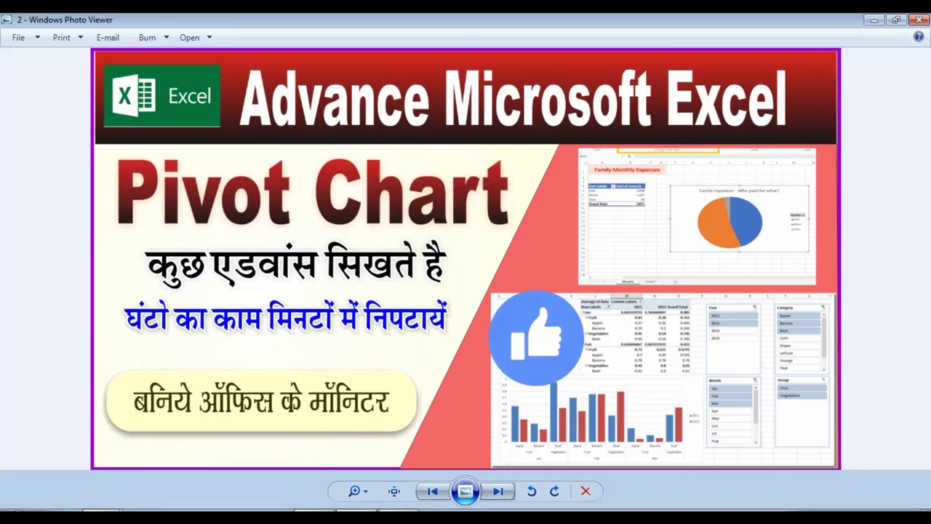
key("Left")
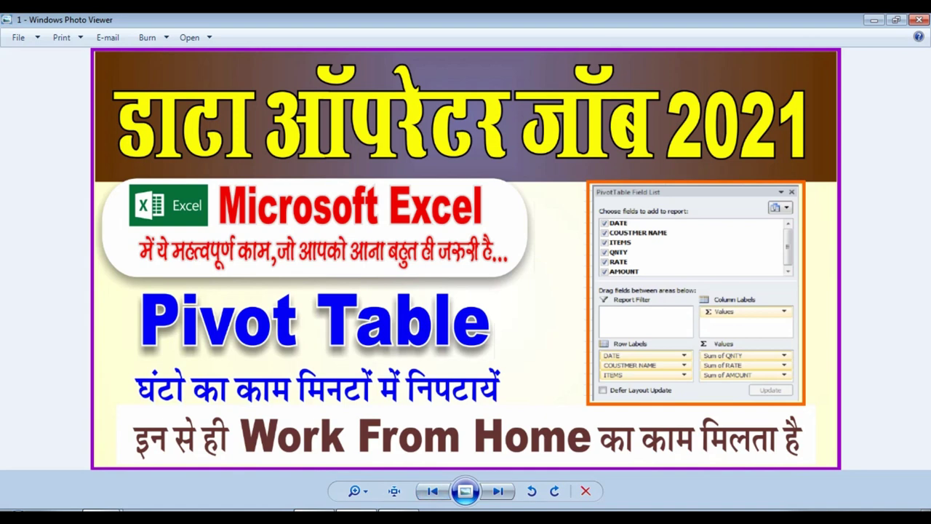
key("Right")
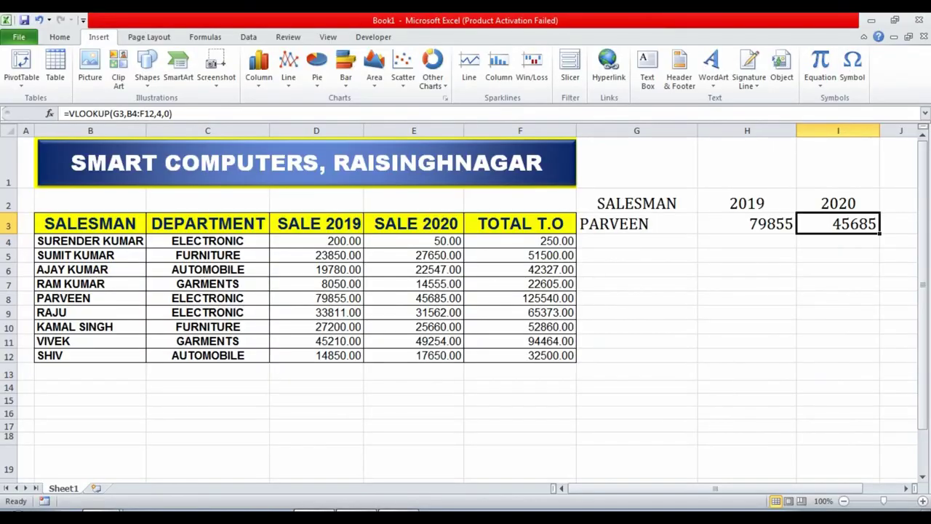
left_click(520, 386)
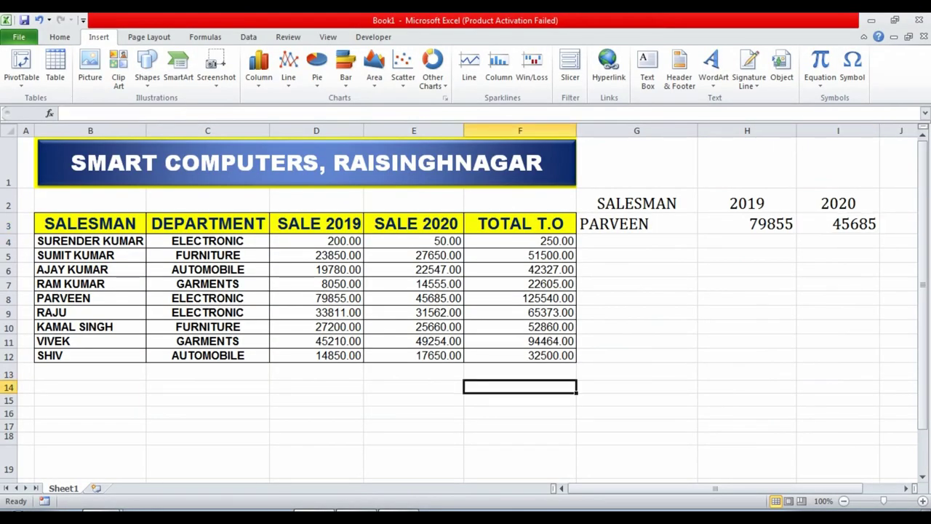